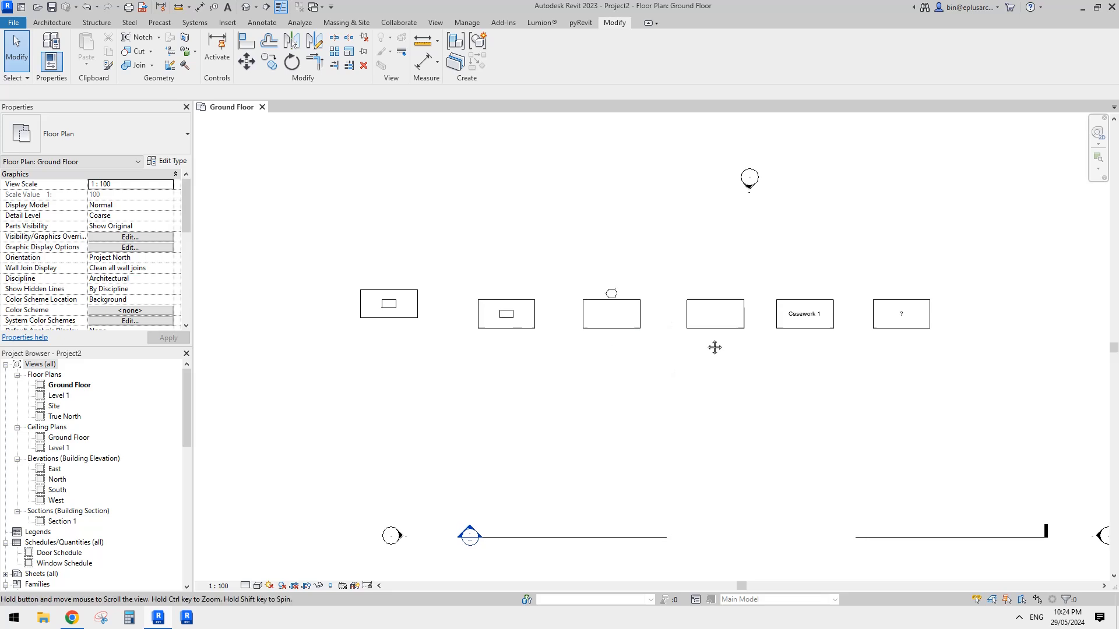
# Select the casework, generic model and window boxes in turn to check the category of each
pyautogui.scroll(1, 530, 358)
pyautogui.moveTo(529, 358); pyautogui.dragTo(544, 379, button='middle')
pyautogui.scroll(-1, 472, 323)
pyautogui.moveTo(499, 324); pyautogui.dragTo(486, 333, button='middle')
pyautogui.click(400, 324)
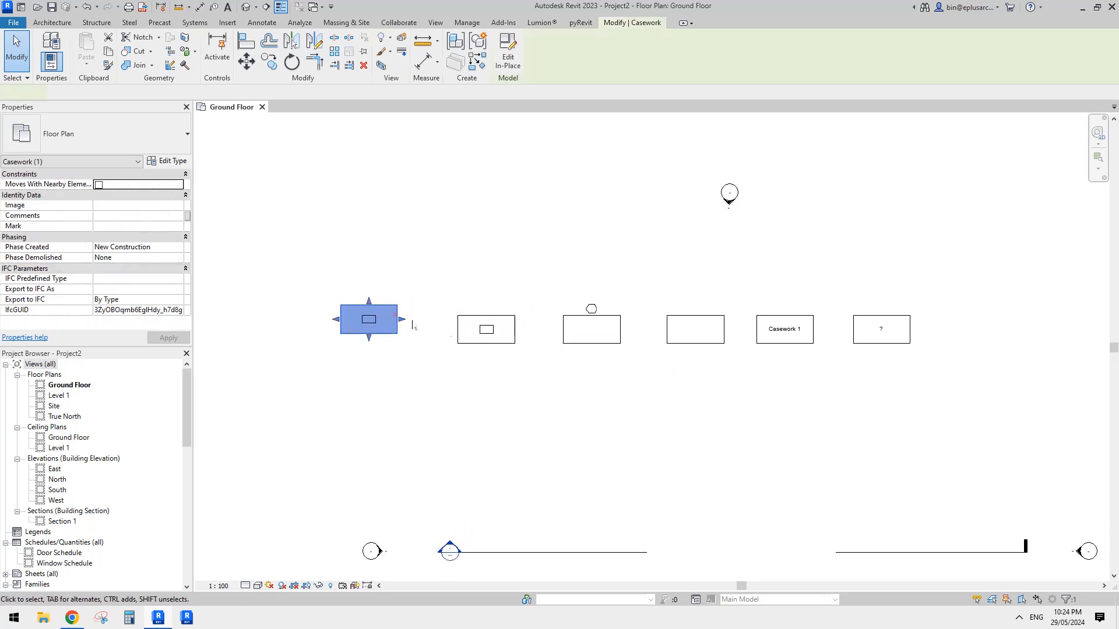
pyautogui.click(512, 331)
pyautogui.click(611, 325)
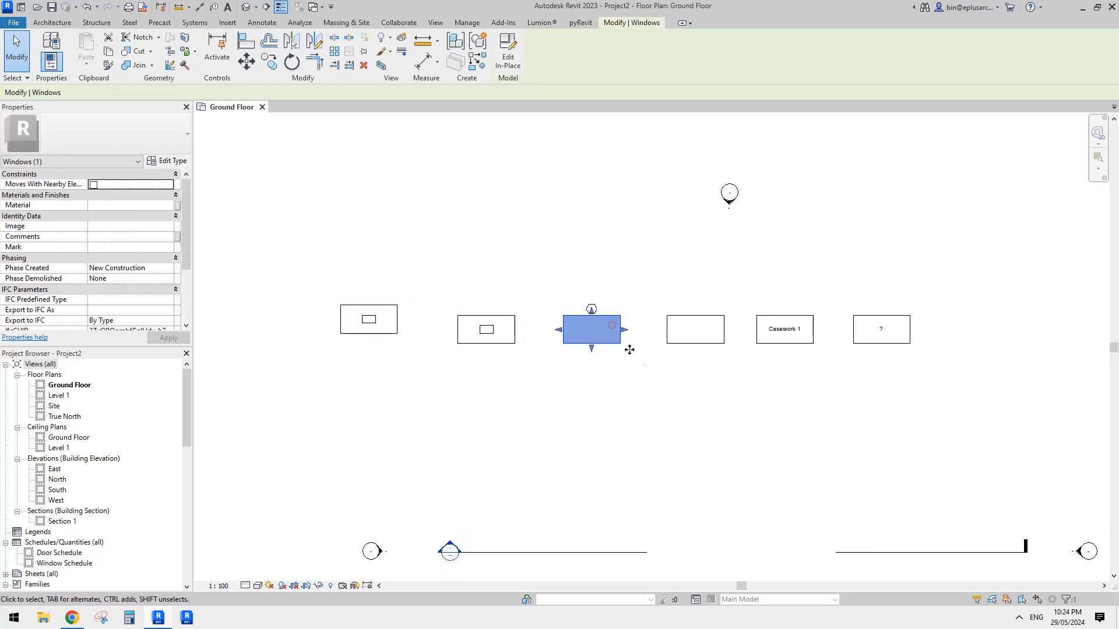
pyautogui.click(647, 358)
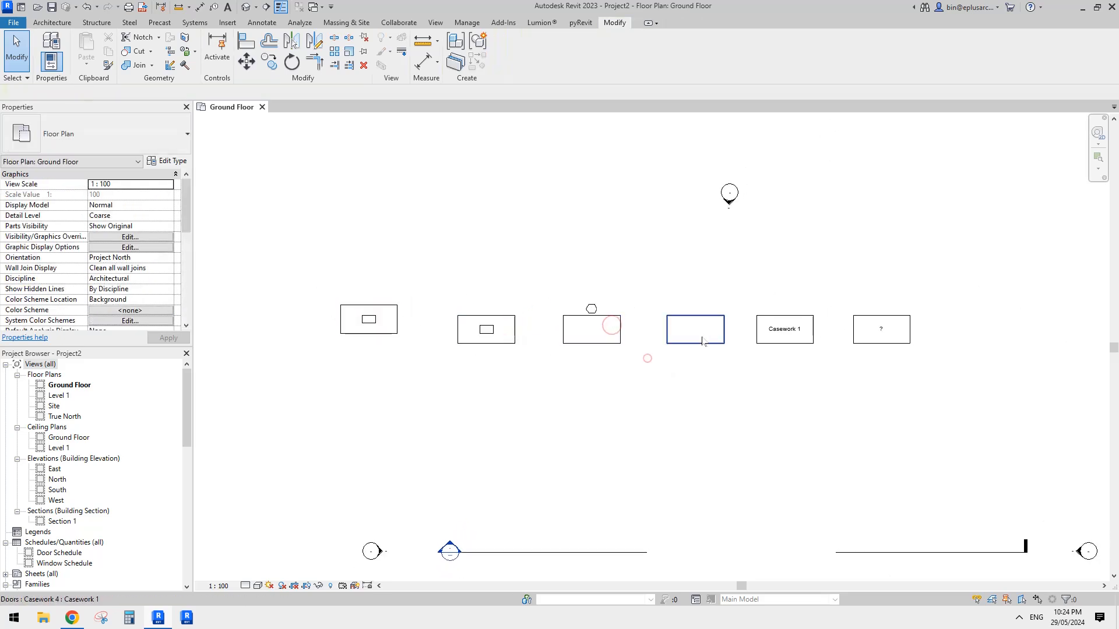
# Go through all six boxes in the plan, selecting each one to compare their categories
pyautogui.click(390, 327)
pyautogui.click(476, 331)
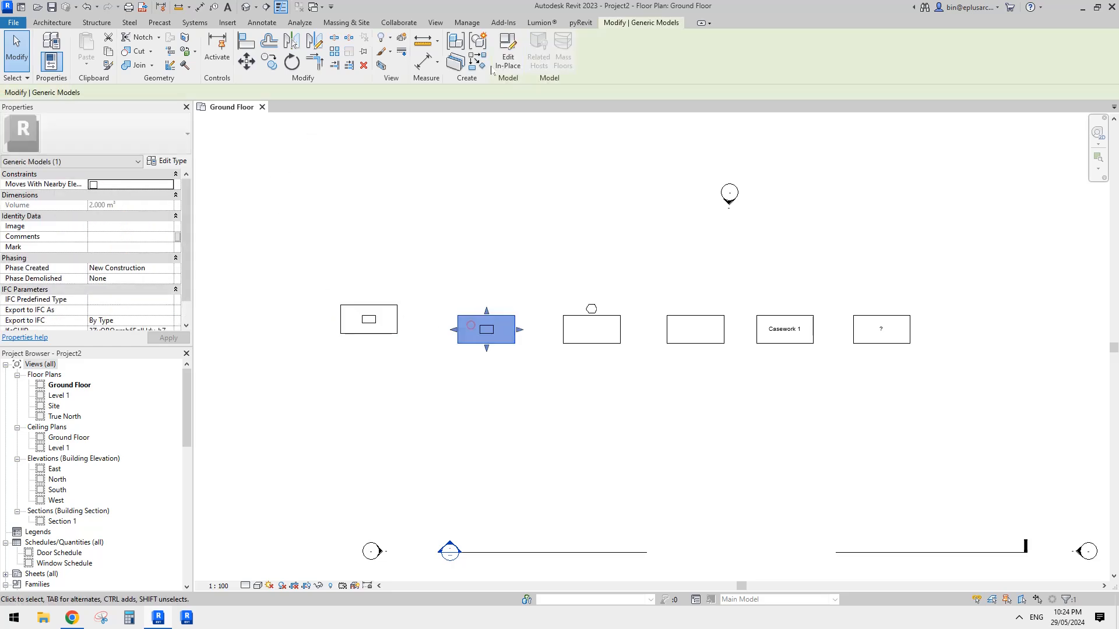
pyautogui.click(580, 309)
pyautogui.click(695, 330)
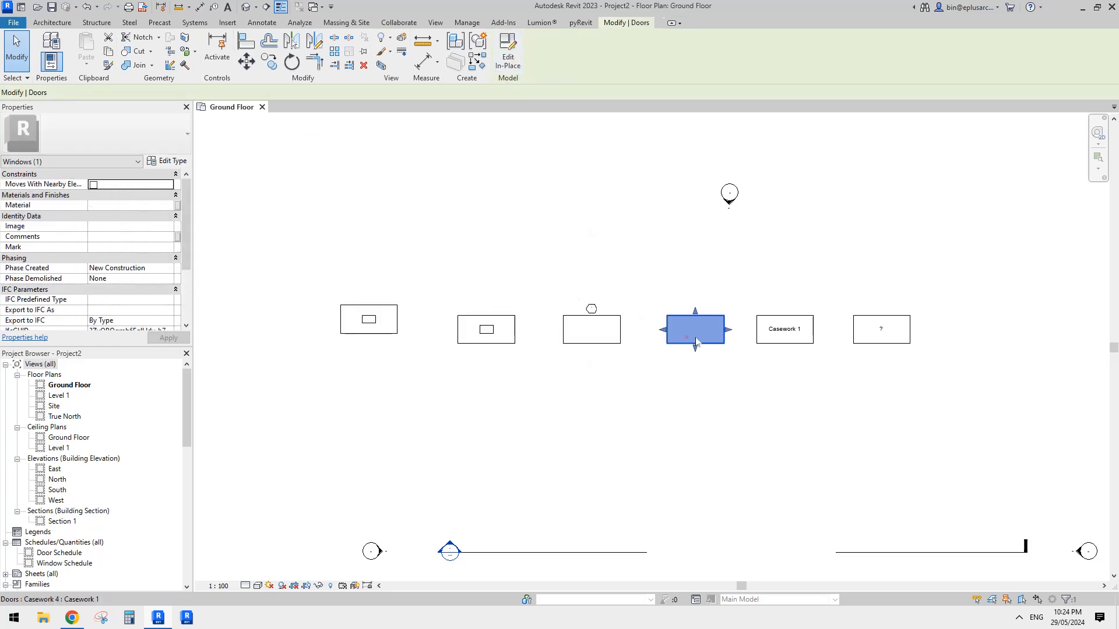
pyautogui.click(785, 329)
pyautogui.click(880, 318)
pyautogui.click(803, 372)
pyautogui.click(368, 324)
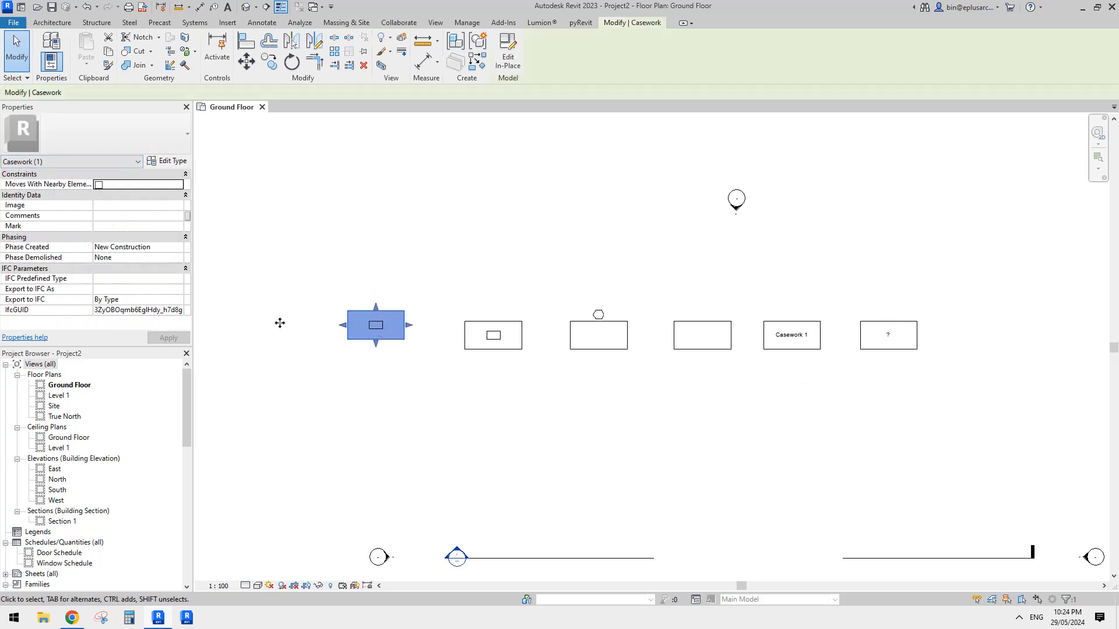
pyautogui.click(458, 350)
pyautogui.moveTo(422, 349); pyautogui.dragTo(413, 361, button='middle')
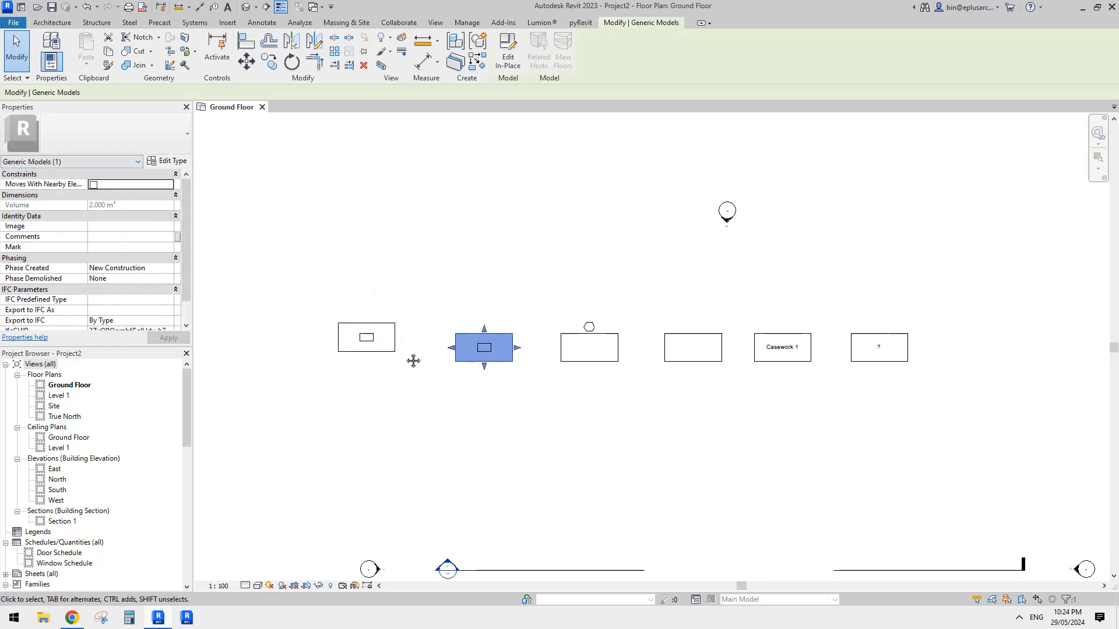
pyautogui.moveTo(506, 353)
pyautogui.mouseDown(button='middle')
pyautogui.moveTo(478, 357)
pyautogui.moveTo(488, 349)
pyautogui.mouseUp(button='middle')
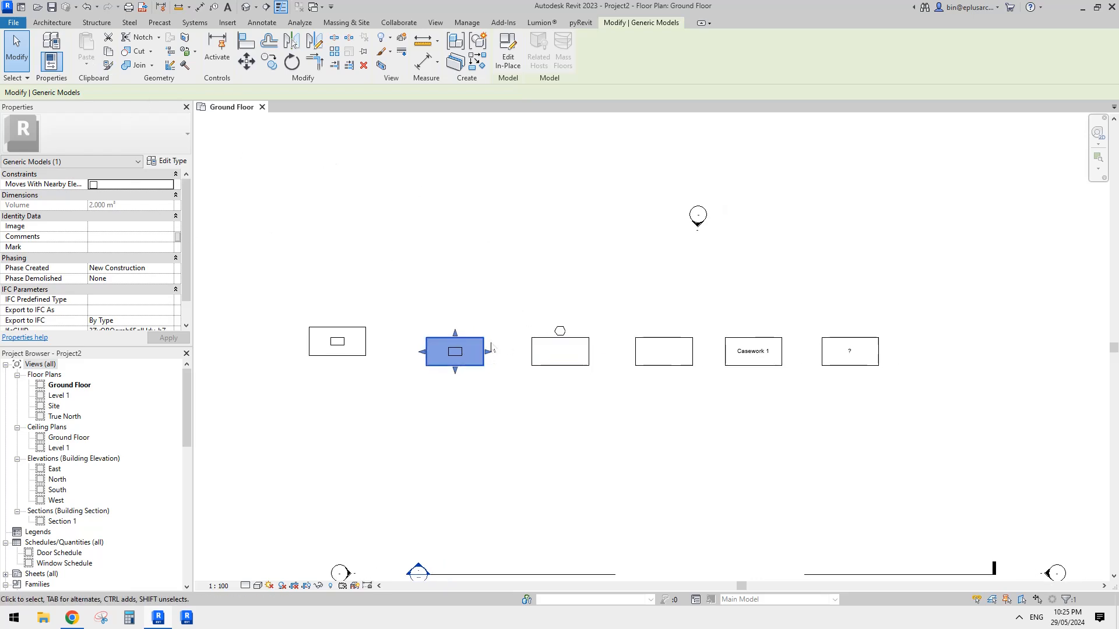
# Open the window box for in-place editing, view its family category settings, and finish the model without changes
pyautogui.click(552, 360)
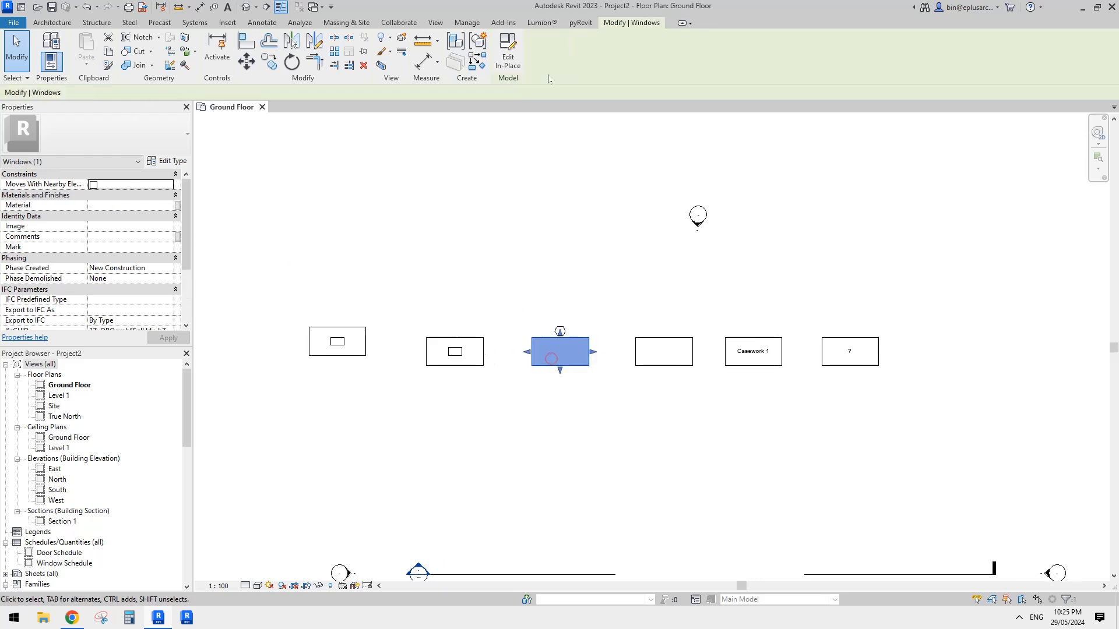
pyautogui.click(506, 52)
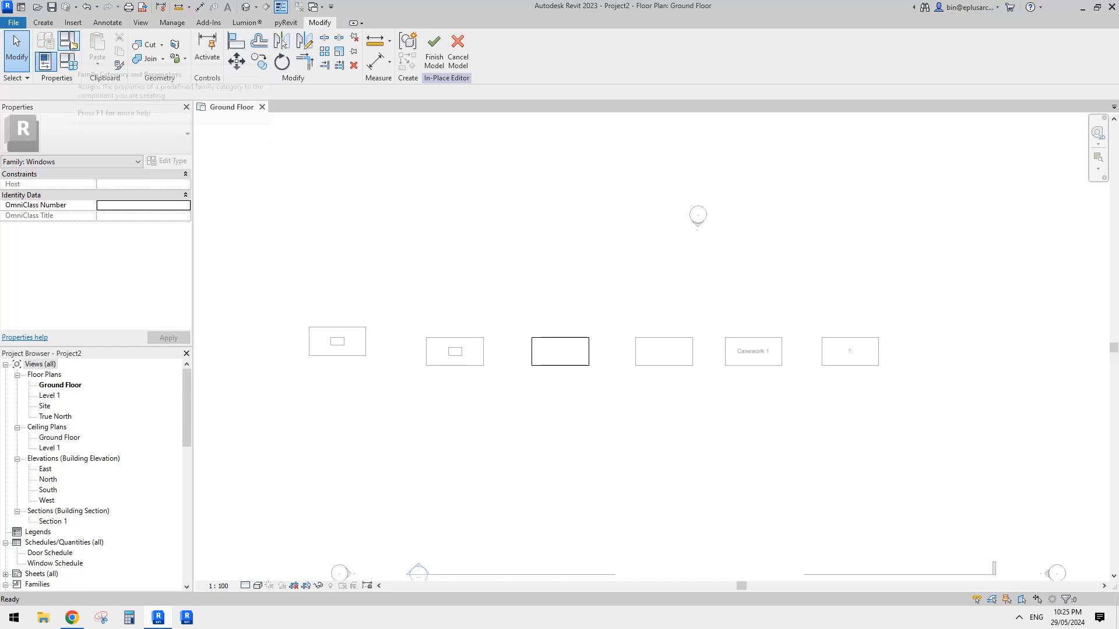
pyautogui.click(70, 46)
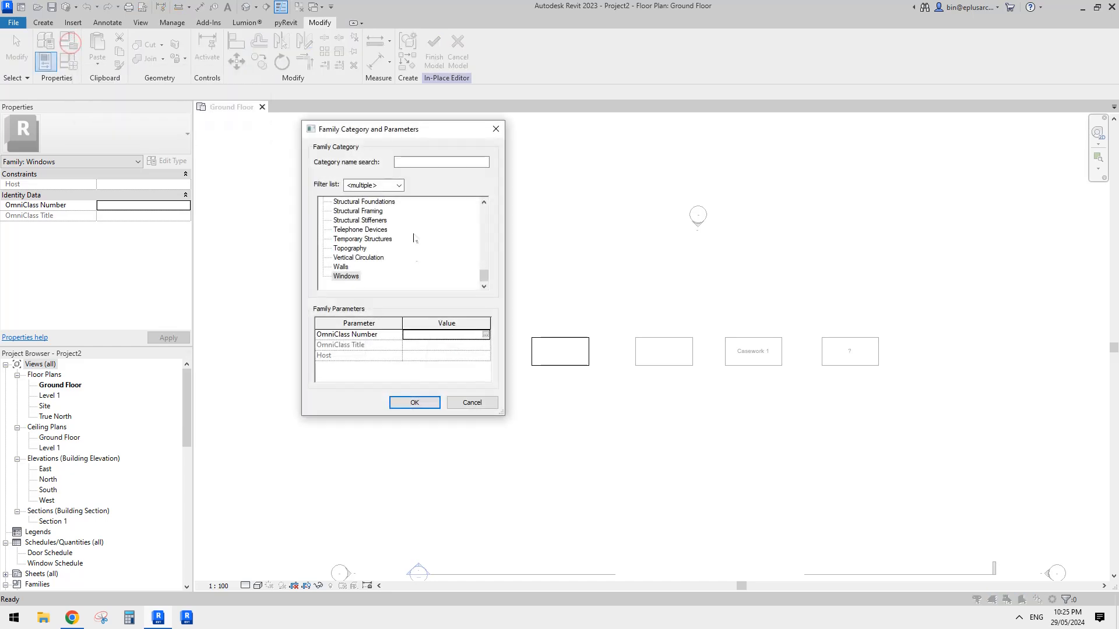
pyautogui.click(497, 127)
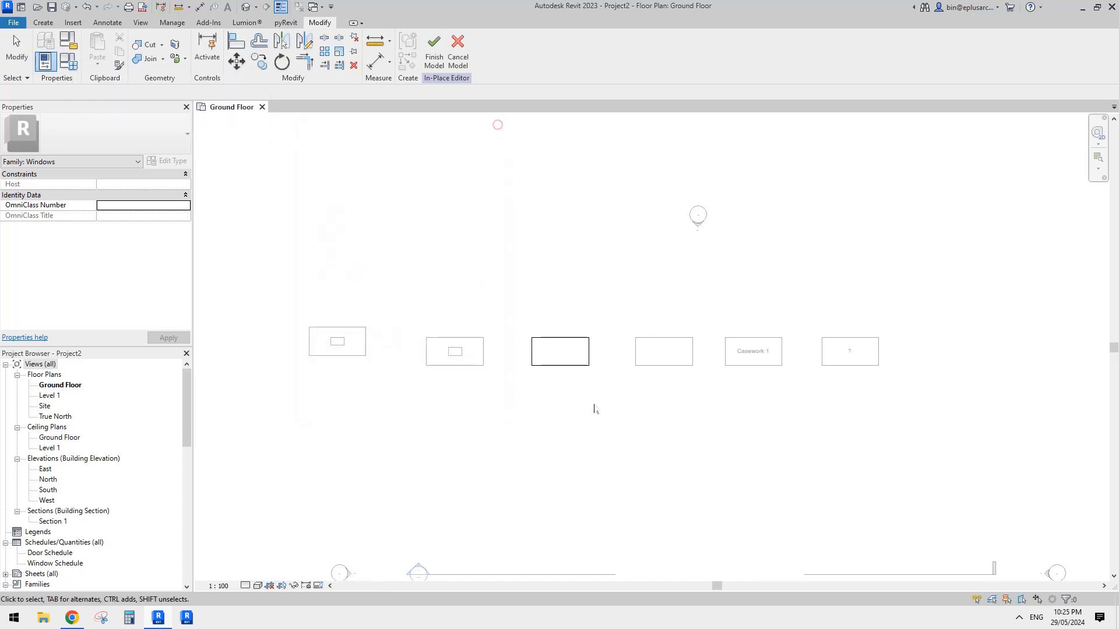
pyautogui.click(434, 59)
# Select the boxes one after another from casework to ceiling to review their categories again
pyautogui.scroll(1, 518, 344)
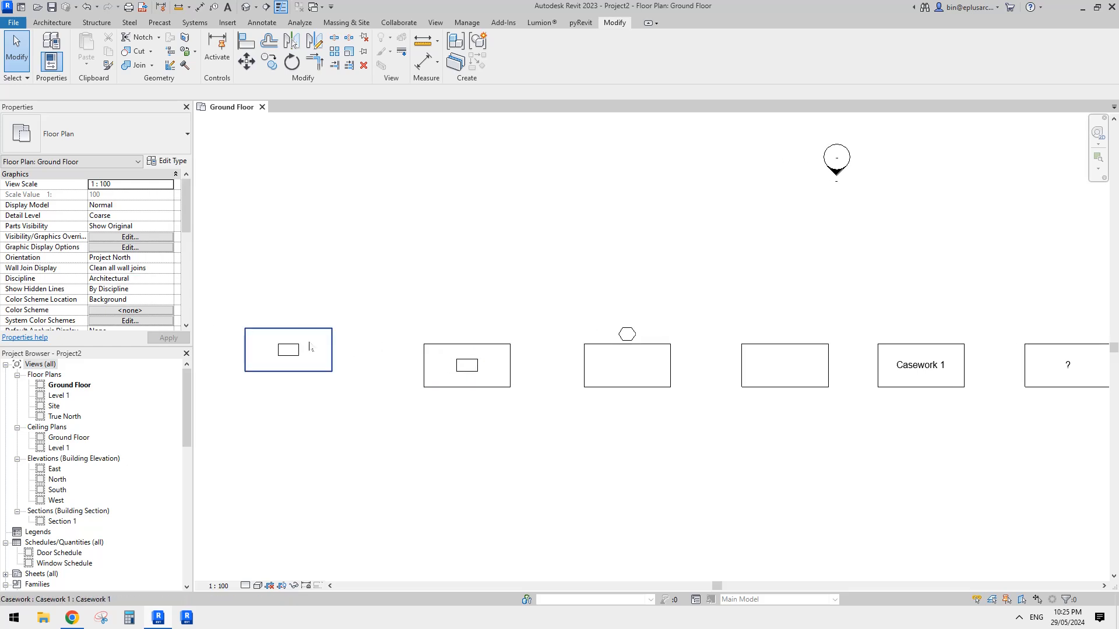
pyautogui.click(309, 341)
pyautogui.click(440, 361)
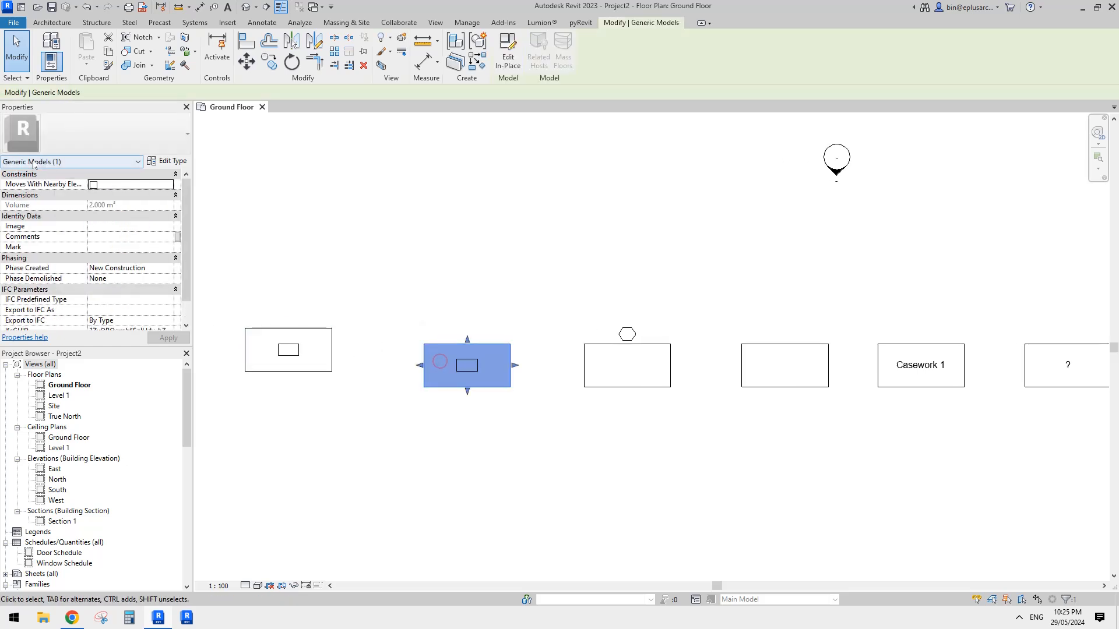
pyautogui.click(606, 370)
pyautogui.click(783, 370)
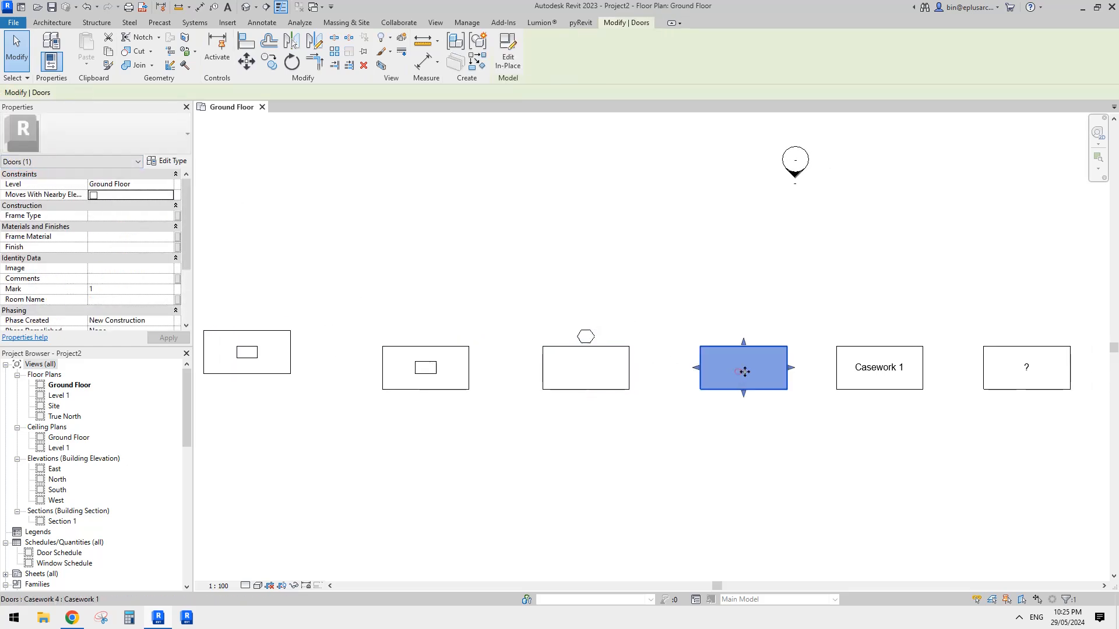
pyautogui.click(789, 380)
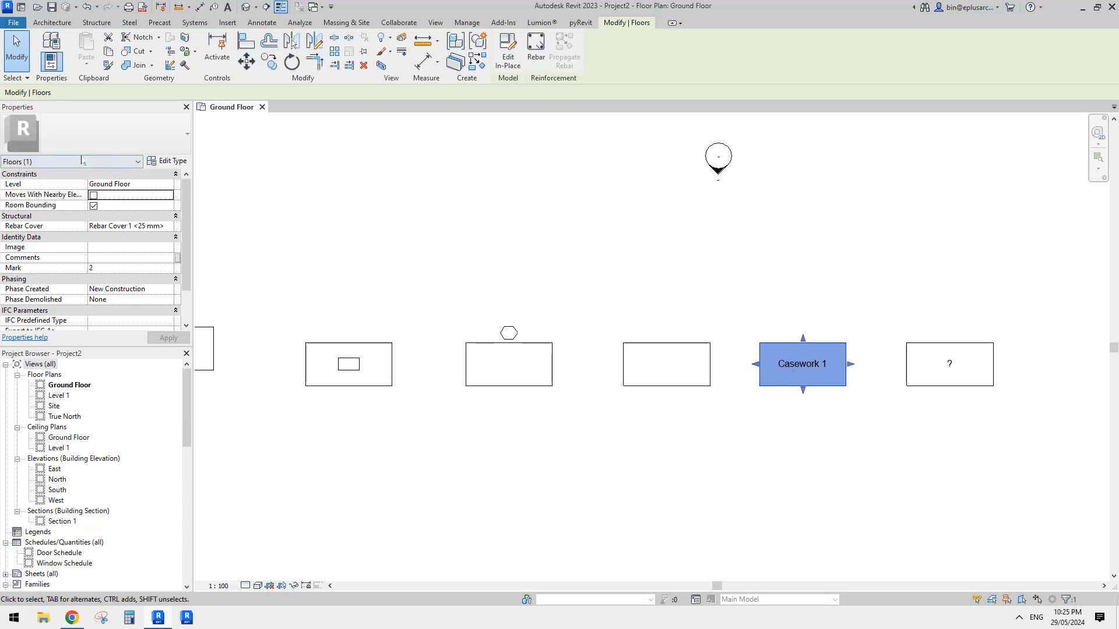
pyautogui.click(936, 373)
pyautogui.scroll(-1, 817, 319)
pyautogui.click(836, 332)
pyautogui.moveTo(842, 338)
pyautogui.mouseDown(button='middle')
pyautogui.moveTo(808, 357)
pyautogui.moveTo(846, 363)
pyautogui.moveTo(854, 329)
pyautogui.mouseUp(button='middle')
pyautogui.scroll(-1, 854, 348)
pyautogui.scroll(2, 571, 290)
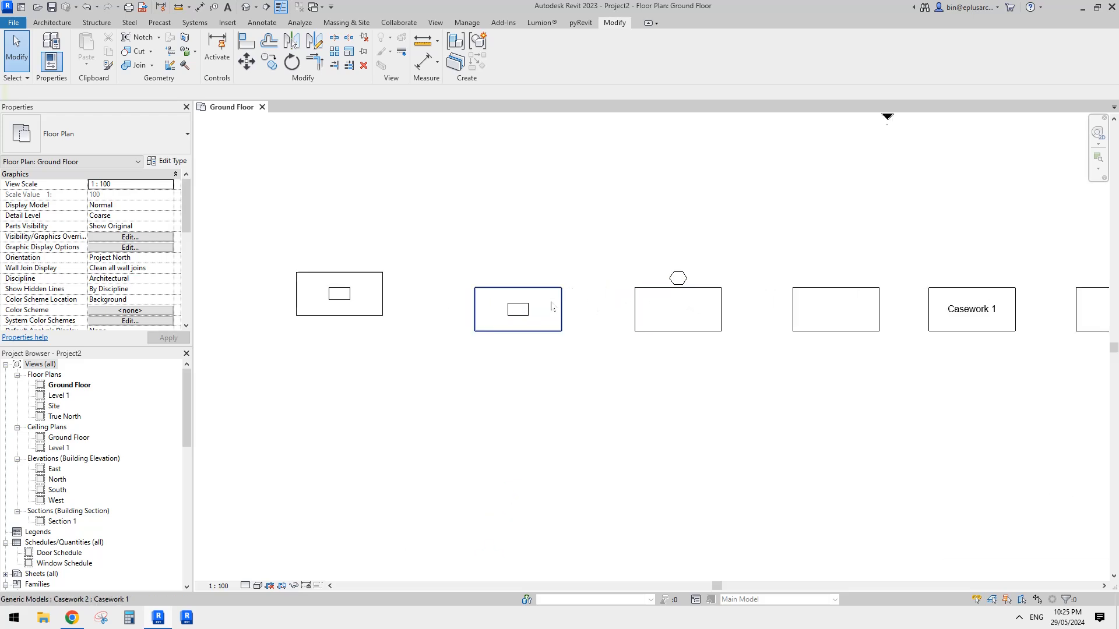
pyautogui.moveTo(552, 306); pyautogui.dragTo(568, 321, button='middle')
pyautogui.moveTo(702, 330); pyautogui.dragTo(594, 328, button='middle')
pyautogui.moveTo(764, 347)
pyautogui.mouseDown(button='middle')
pyautogui.moveTo(779, 345)
pyautogui.moveTo(744, 345)
pyautogui.mouseUp(button='middle')
pyautogui.scroll(-1, 746, 345)
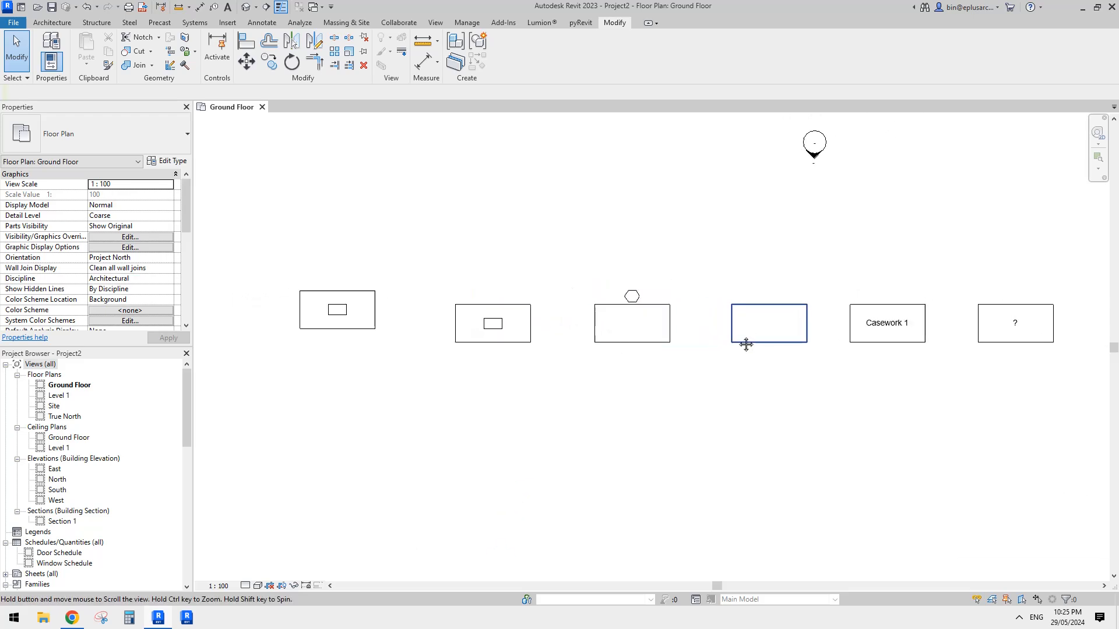
pyautogui.moveTo(644, 333); pyautogui.dragTo(656, 360, button='middle')
pyautogui.click(656, 344)
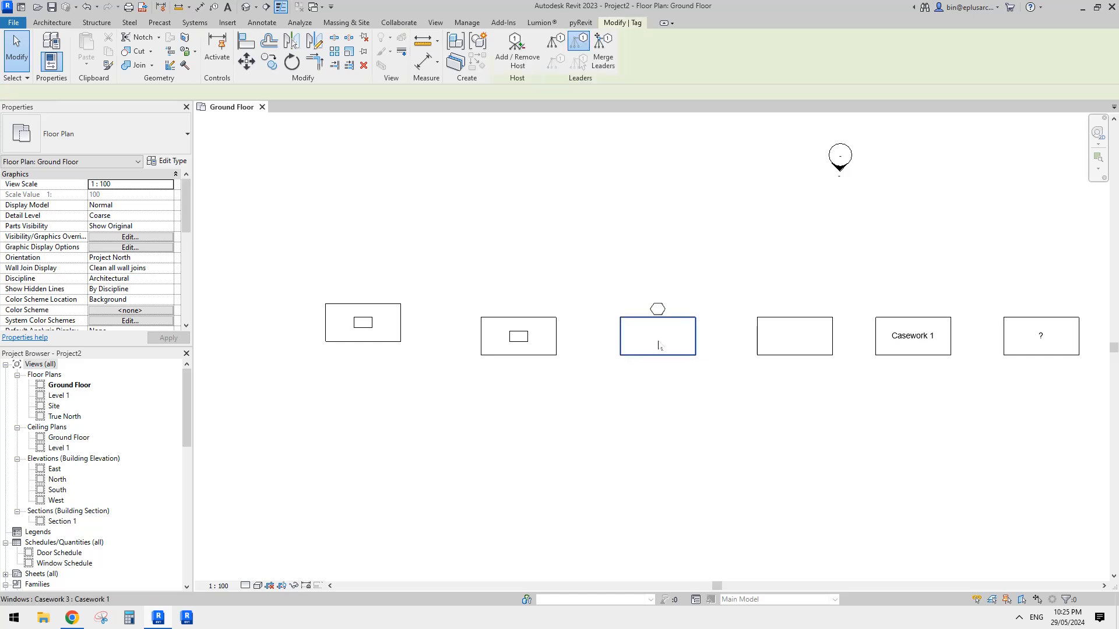
pyautogui.press('Escape')
# Delete the tag on the casework box and tag that box by category again
pyautogui.scroll(2, 372, 328)
pyautogui.click(369, 326)
pyautogui.press('Delete')
pyautogui.moveTo(369, 328); pyautogui.dragTo(447, 343, button='middle')
pyautogui.click(415, 332)
pyautogui.press('t')
pyautogui.press('g')
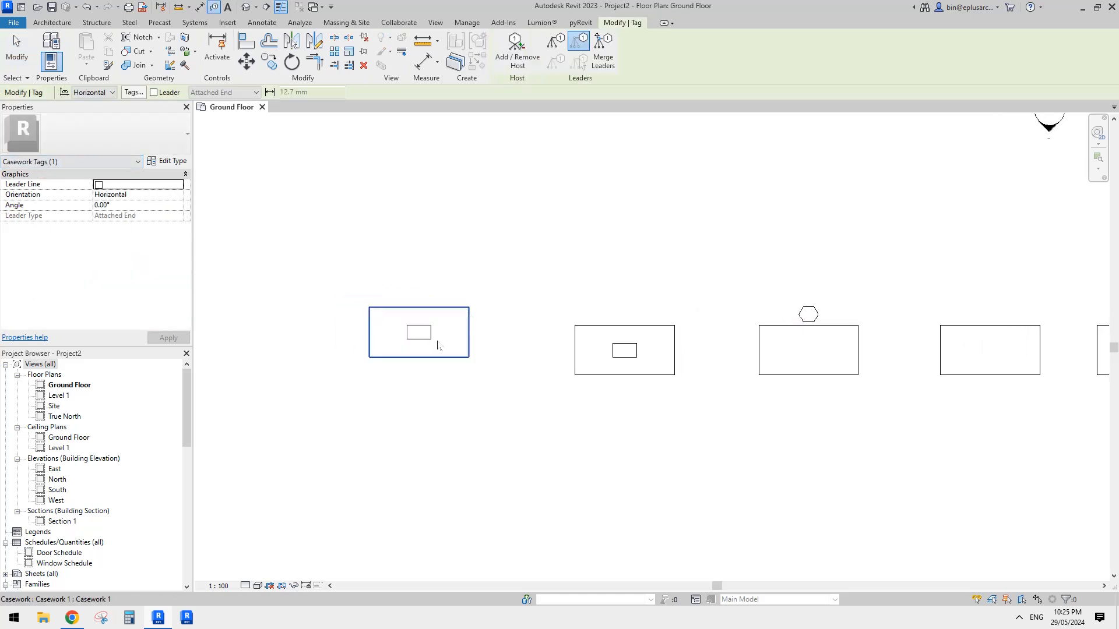
pyautogui.click(430, 342)
pyautogui.scroll(1, 429, 341)
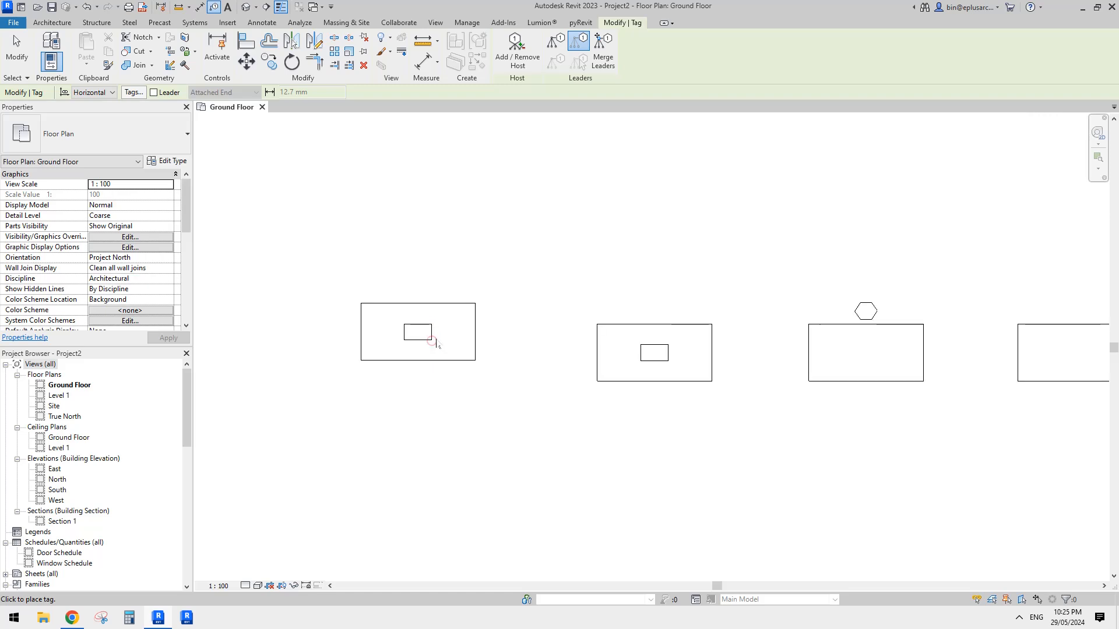
pyautogui.press('Escape')
# Tag the generic model box by category
pyautogui.keyDown('shift'); pyautogui.hscroll(3, 512, 347); pyautogui.keyUp('shift')
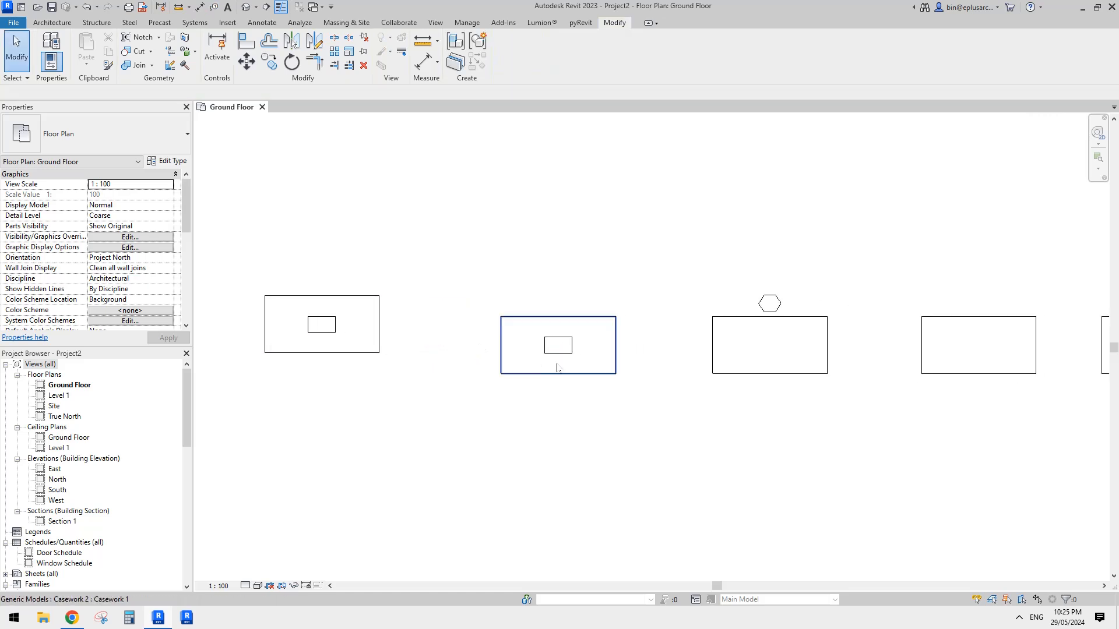
pyautogui.click(586, 359)
pyautogui.press('Escape')
# Replace the hexagonal tag on the window box by tagging it by category again
pyautogui.moveTo(693, 310); pyautogui.dragTo(557, 307, button='middle')
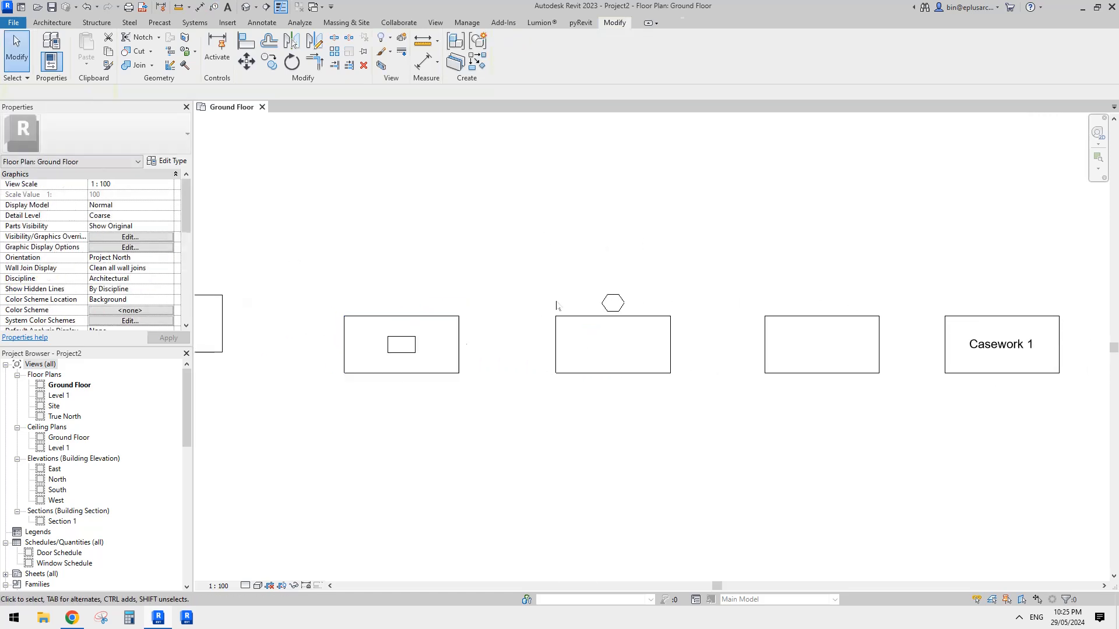
pyautogui.click(593, 329)
pyautogui.press('Escape')
pyautogui.moveTo(637, 358); pyautogui.dragTo(636, 360, button='middle')
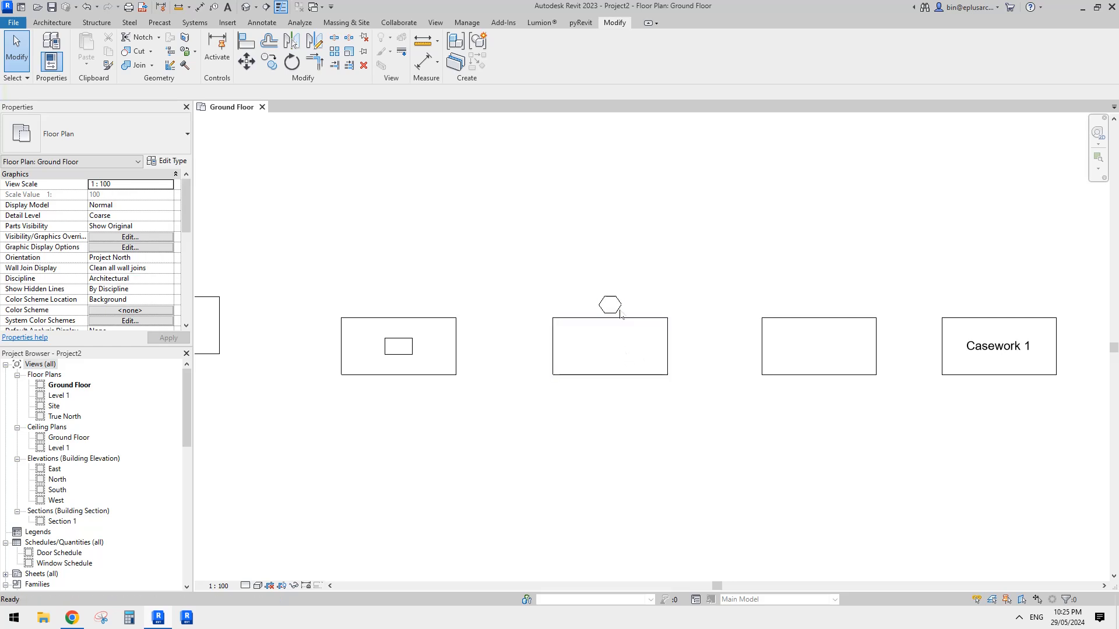
pyautogui.click(612, 303)
pyautogui.press('Escape')
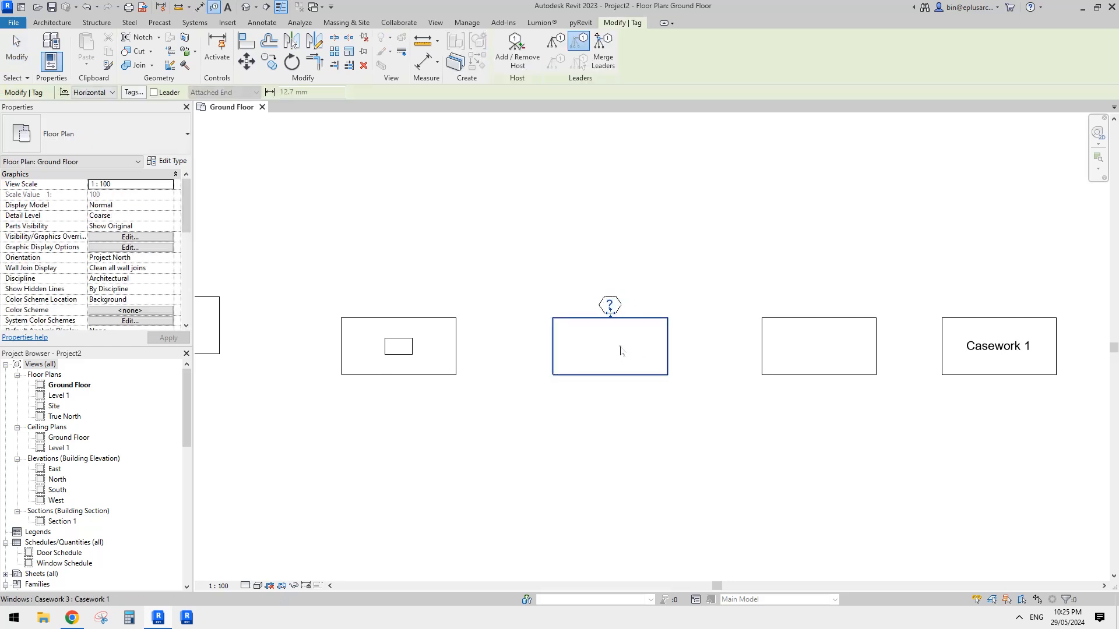
pyautogui.scroll(1, 625, 302)
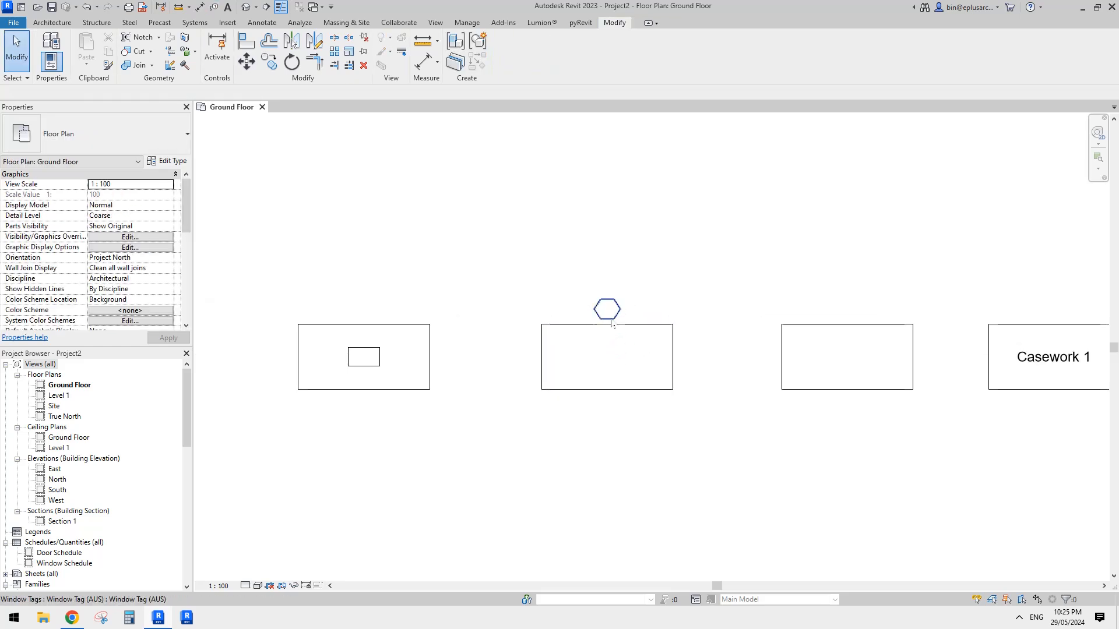
# Select the window, door and floor boxes in turn to check their categories
pyautogui.click(631, 337)
pyautogui.moveTo(828, 355); pyautogui.dragTo(628, 329, button='middle')
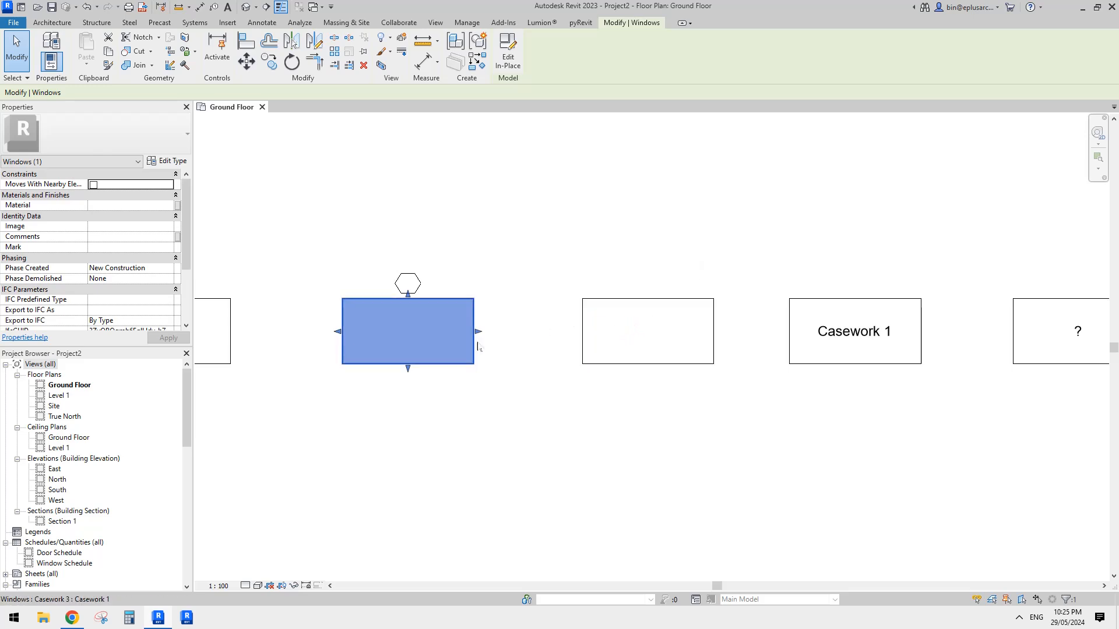
pyautogui.moveTo(411, 310); pyautogui.dragTo(426, 315, button='middle')
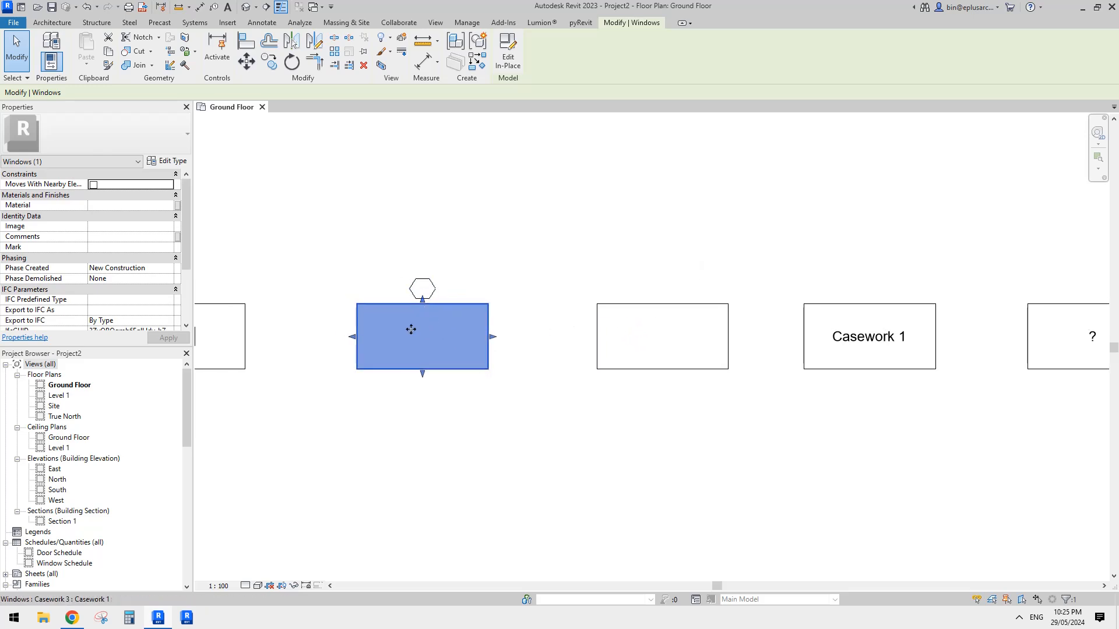
pyautogui.moveTo(516, 350); pyautogui.dragTo(446, 353, button='middle')
pyautogui.click(586, 358)
pyautogui.moveTo(783, 352); pyautogui.dragTo(662, 347, button='middle')
pyautogui.press('Escape')
pyautogui.click(670, 317)
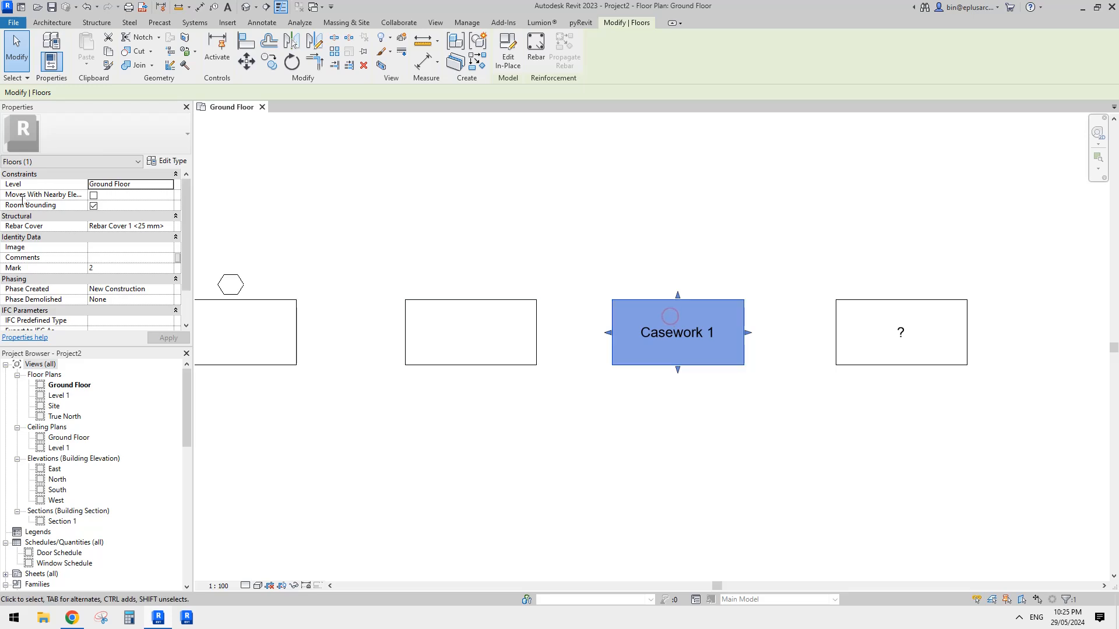
pyautogui.moveTo(608, 264); pyautogui.dragTo(591, 265, button='middle')
pyautogui.press('Escape')
# Delete the "Casework 1" tag from the floor box and tag that box by category again
pyautogui.click(691, 336)
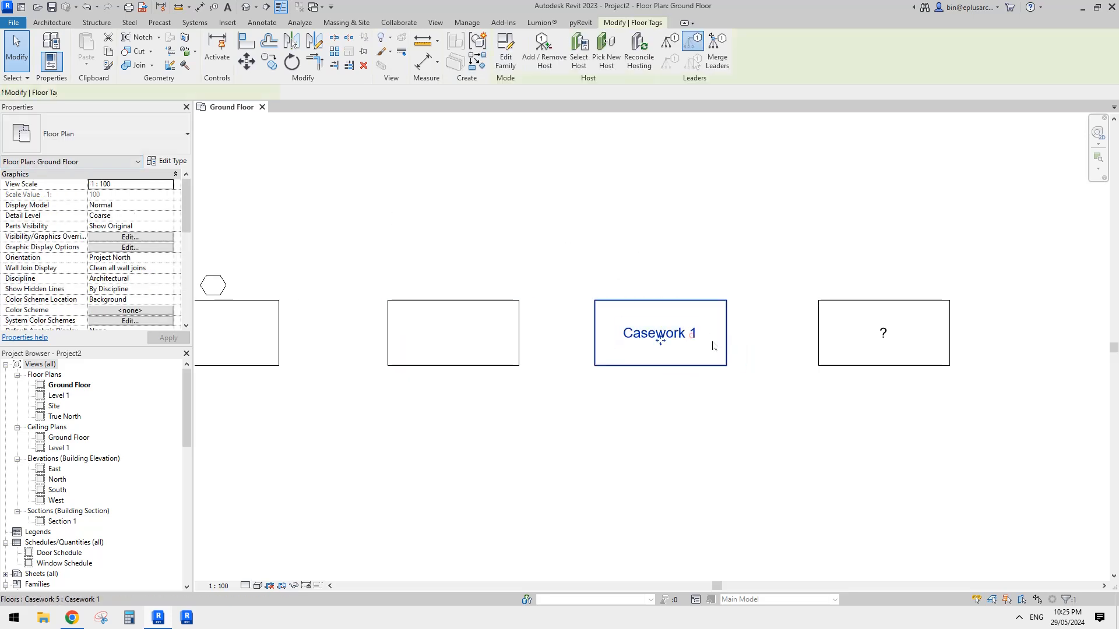
pyautogui.press('Delete')
pyautogui.press('t')
pyautogui.press('g')
pyautogui.press('Escape')
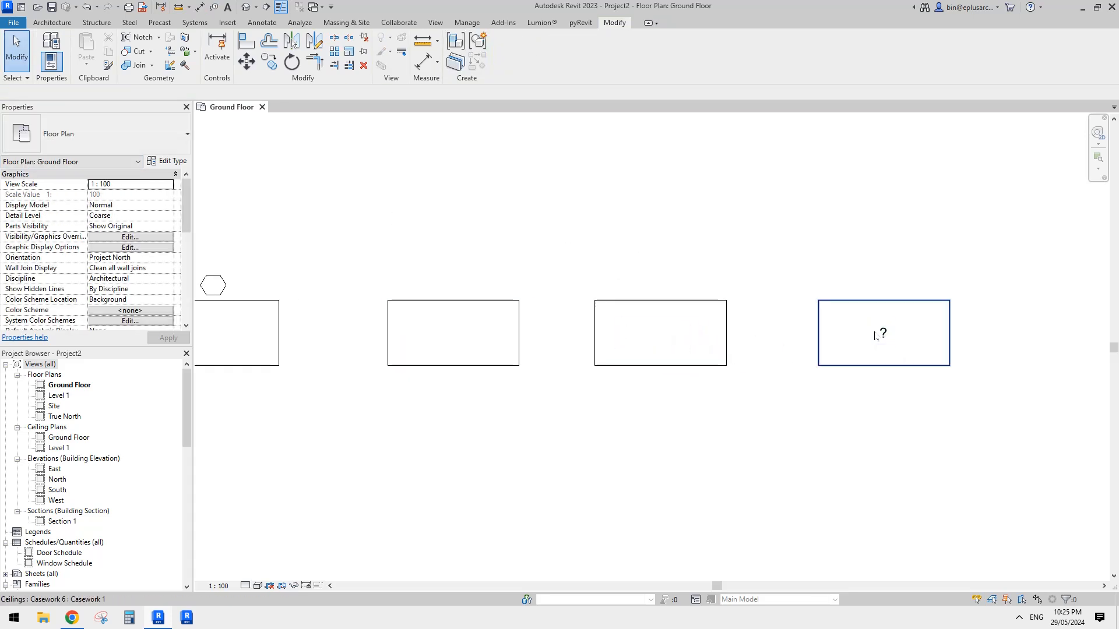
pyautogui.moveTo(863, 347); pyautogui.dragTo(755, 354, button='middle')
pyautogui.press('t')
pyautogui.press('g')
pyautogui.click(563, 340)
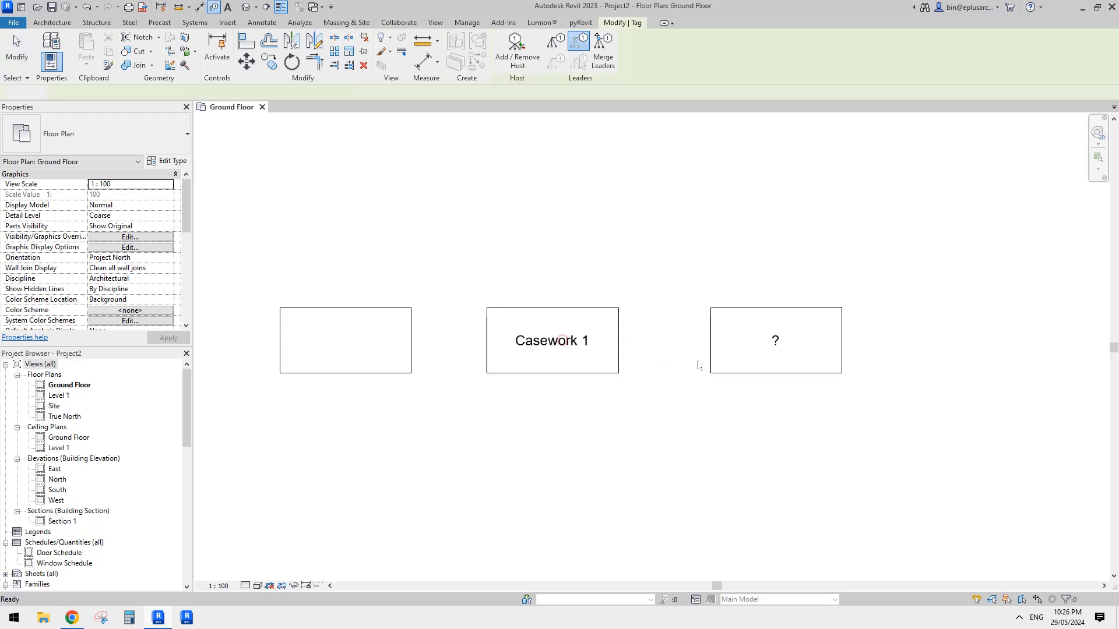
pyautogui.press('Escape')
# Tag the ceiling box by category
pyautogui.click(770, 333)
pyautogui.press('Escape')
pyautogui.scroll(-1, 704, 376)
# Select the untagged door box between the window and floor boxes to examine its category and properties
pyautogui.moveTo(631, 385); pyautogui.dragTo(798, 376, button='middle')
pyautogui.scroll(-2, 787, 377)
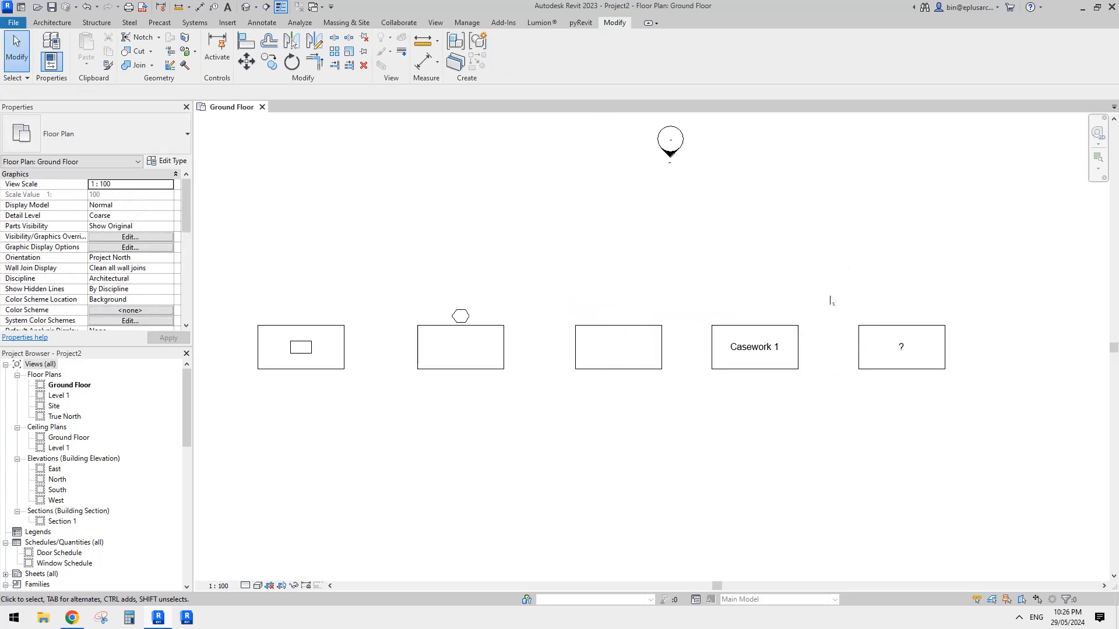
pyautogui.moveTo(800, 309); pyautogui.dragTo(828, 245, button='middle')
pyautogui.click(659, 290)
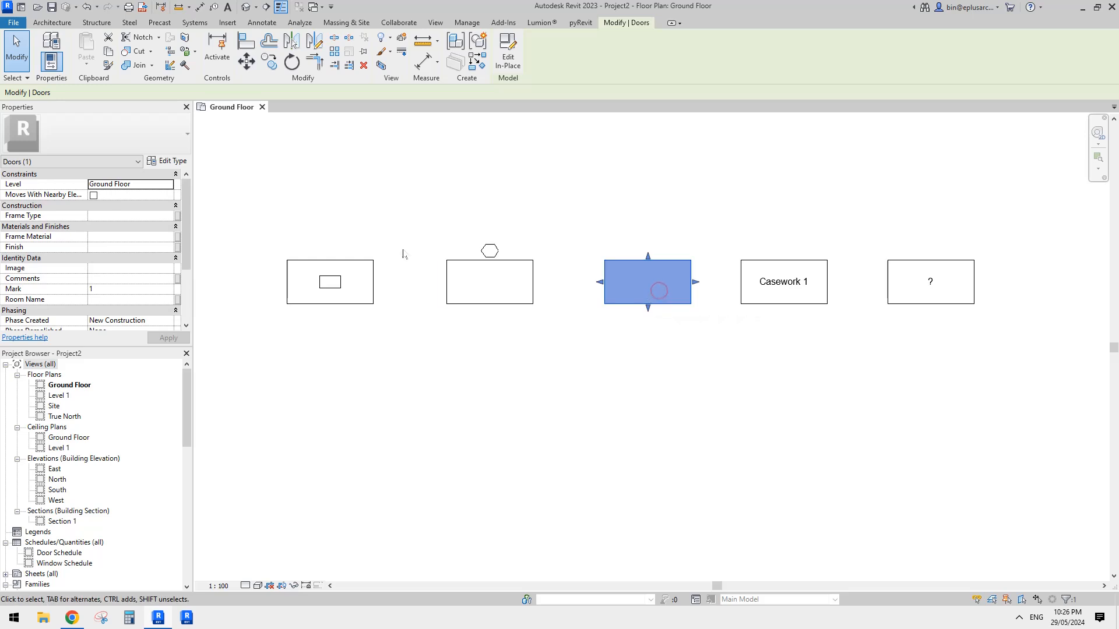
pyautogui.scroll(1, 664, 297)
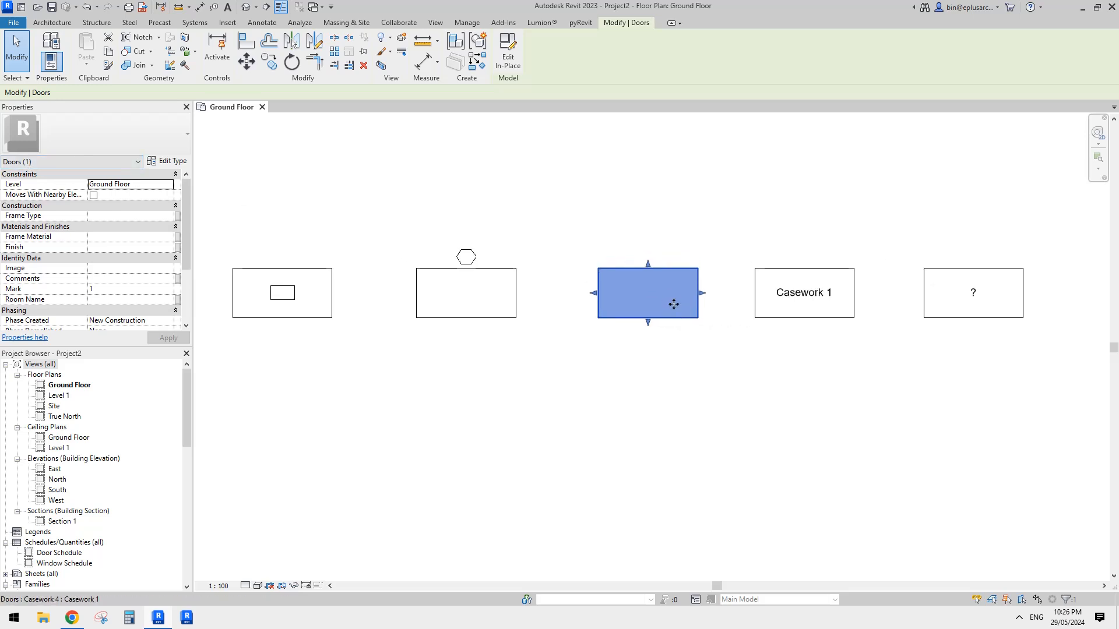
# Tag the untagged door box between the window and floor boxes by category
pyautogui.moveTo(659, 312)
pyautogui.mouseDown(button='middle')
pyautogui.moveTo(674, 334)
pyautogui.moveTo(649, 326)
pyautogui.mouseUp(button='middle')
pyautogui.click(656, 318)
pyautogui.press('t')
pyautogui.press('g')
pyautogui.press('Escape')
pyautogui.press('t')
pyautogui.press('g')
pyautogui.press('Escape')
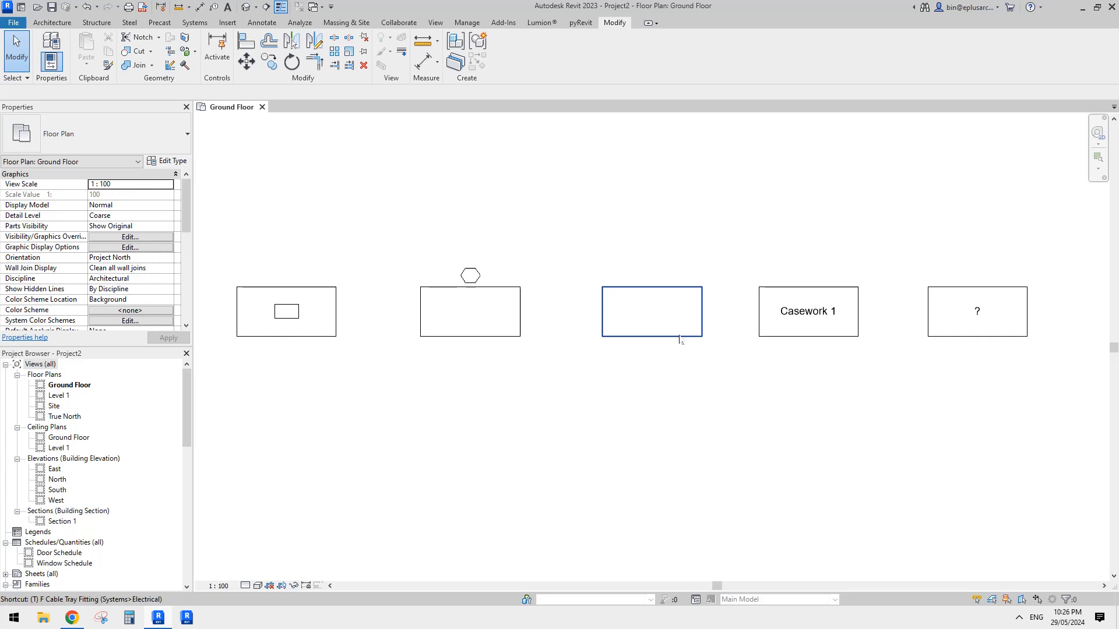
pyautogui.press('g')
pyautogui.click(261, 24)
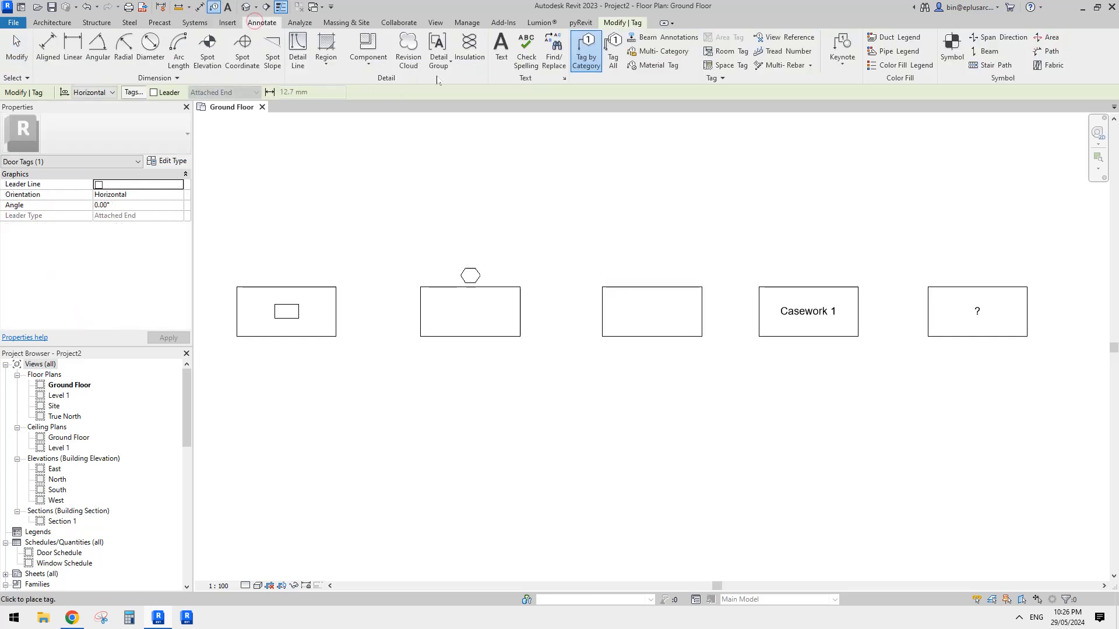
pyautogui.click(588, 60)
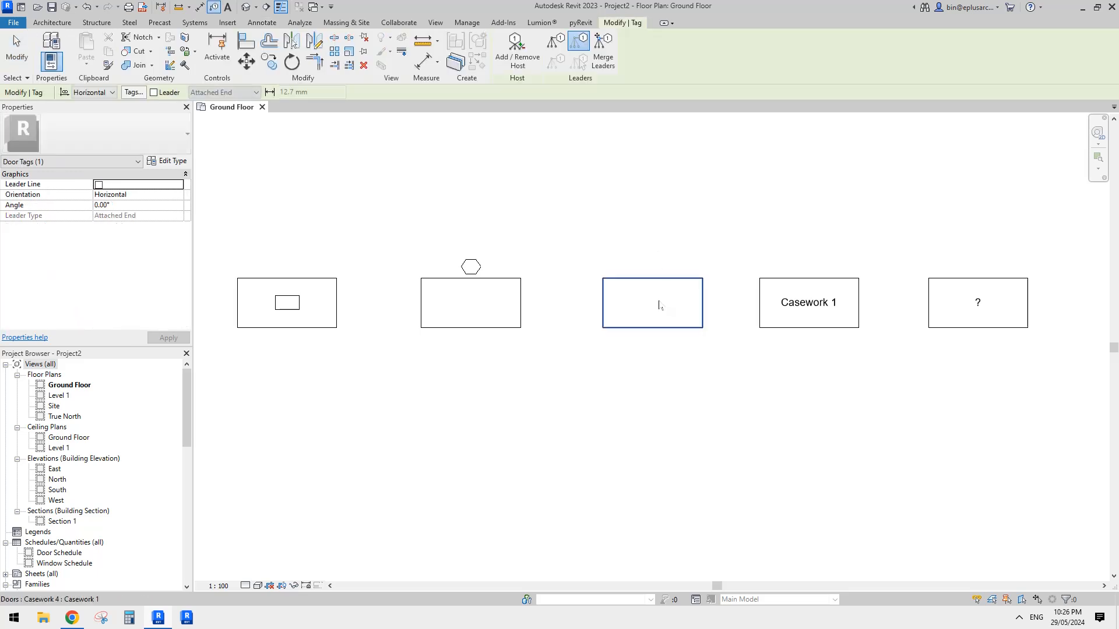
# Look around the Ground Floor plan to find where the door box's tag was placed
pyautogui.scroll(-3, 659, 305)
pyautogui.scroll(-2, 659, 288)
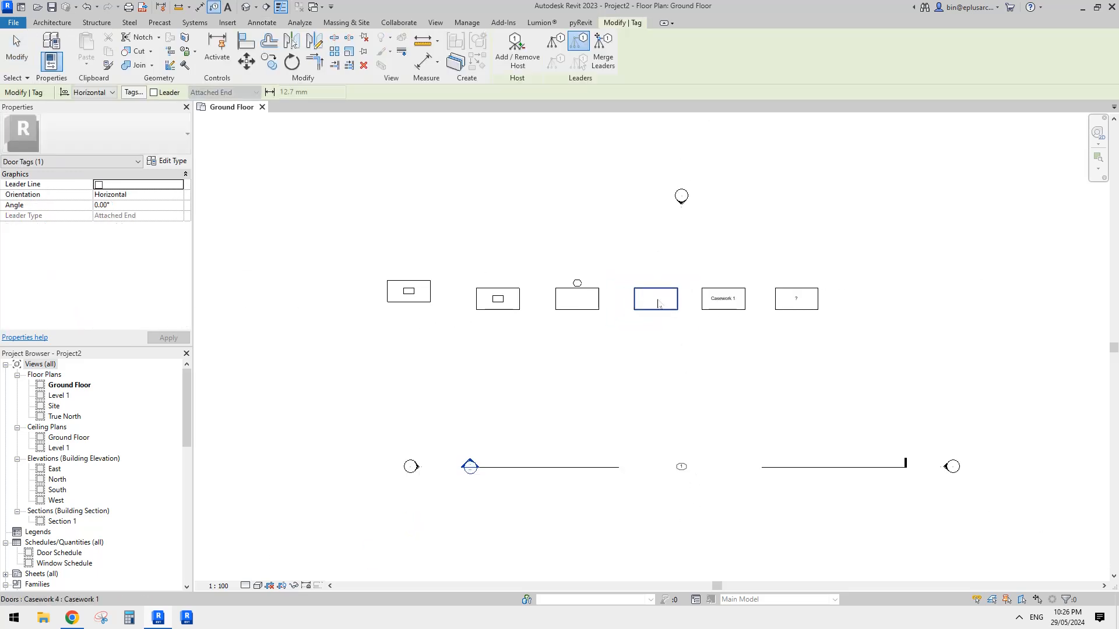
pyautogui.scroll(2, 664, 320)
pyautogui.press('Escape')
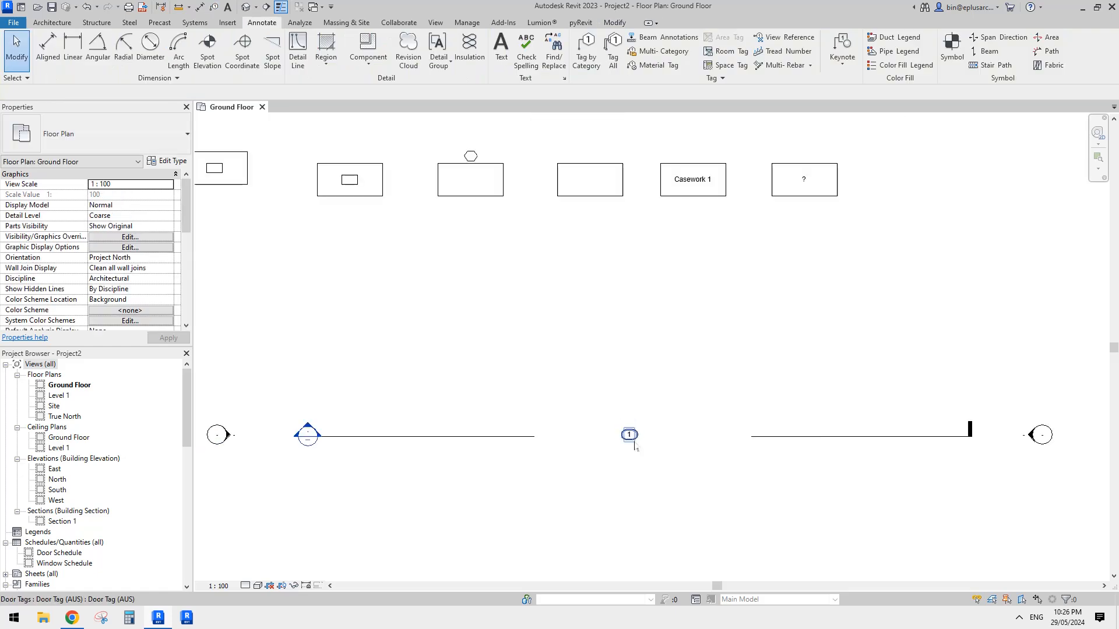
pyautogui.moveTo(634, 442); pyautogui.dragTo(663, 452, button='middle')
pyautogui.scroll(-1, 643, 360)
pyautogui.scroll(-1, 633, 303)
pyautogui.moveTo(628, 296); pyautogui.dragTo(627, 308, button='middle')
pyautogui.scroll(2, 545, 236)
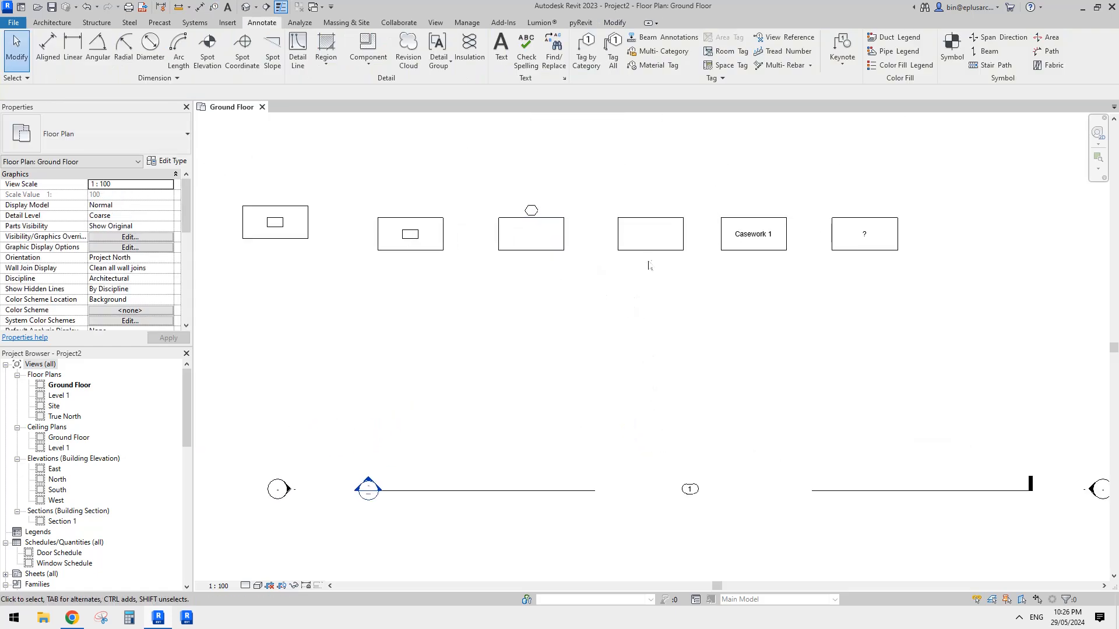
pyautogui.moveTo(705, 414); pyautogui.dragTo(668, 384, button='middle')
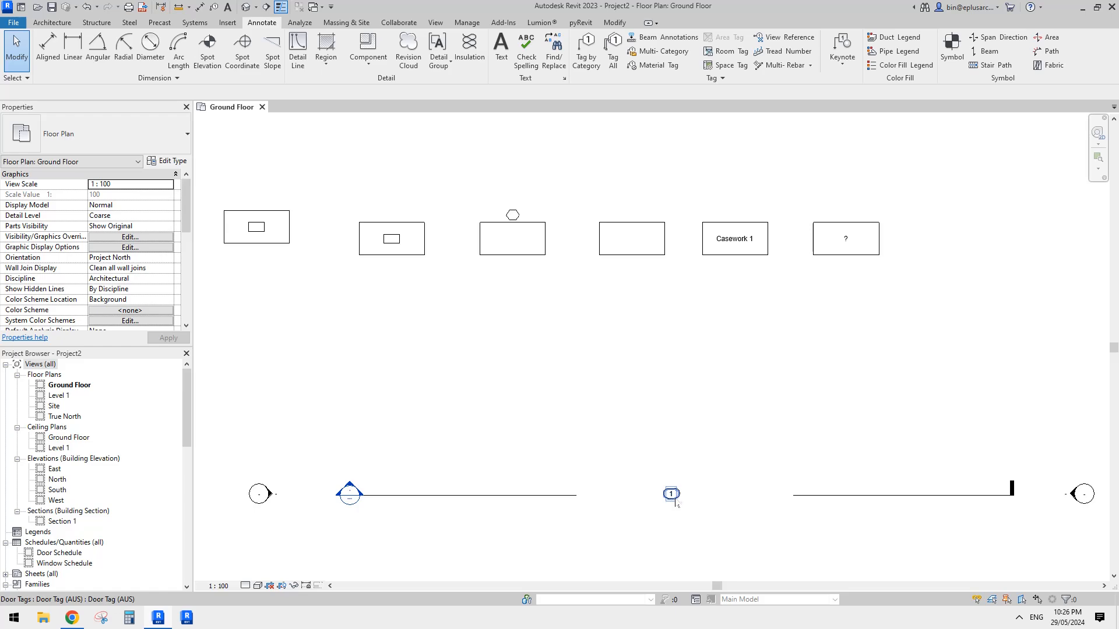
# Turn on the Internal Origin subcategory under Site in the Ground Floor plan's visibility overrides
pyautogui.press('v')
pyautogui.press('v')
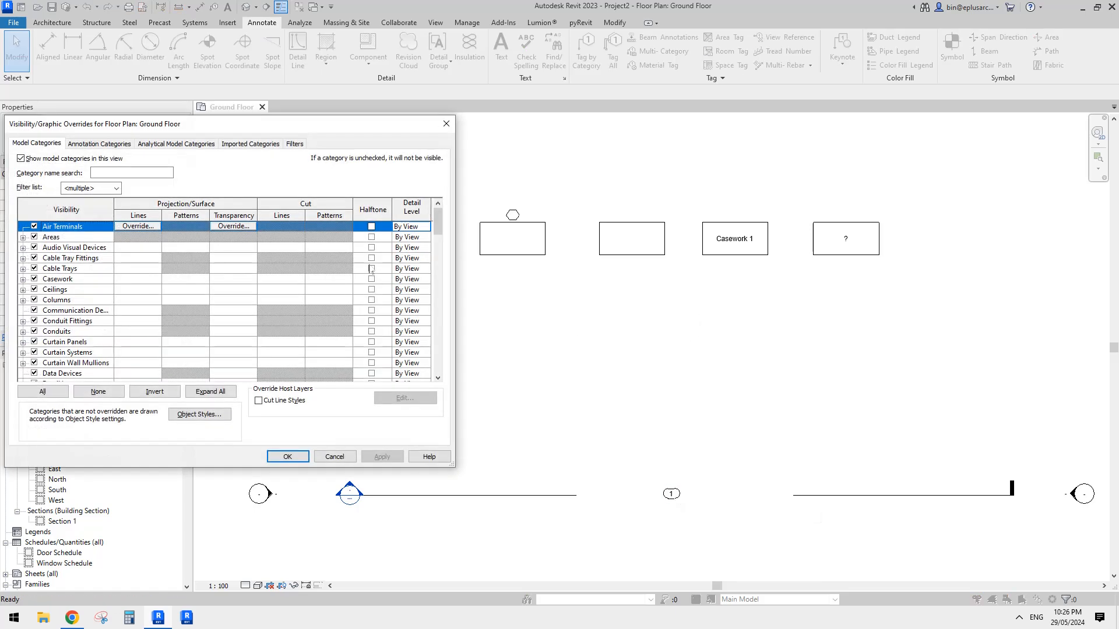
pyautogui.click(134, 341)
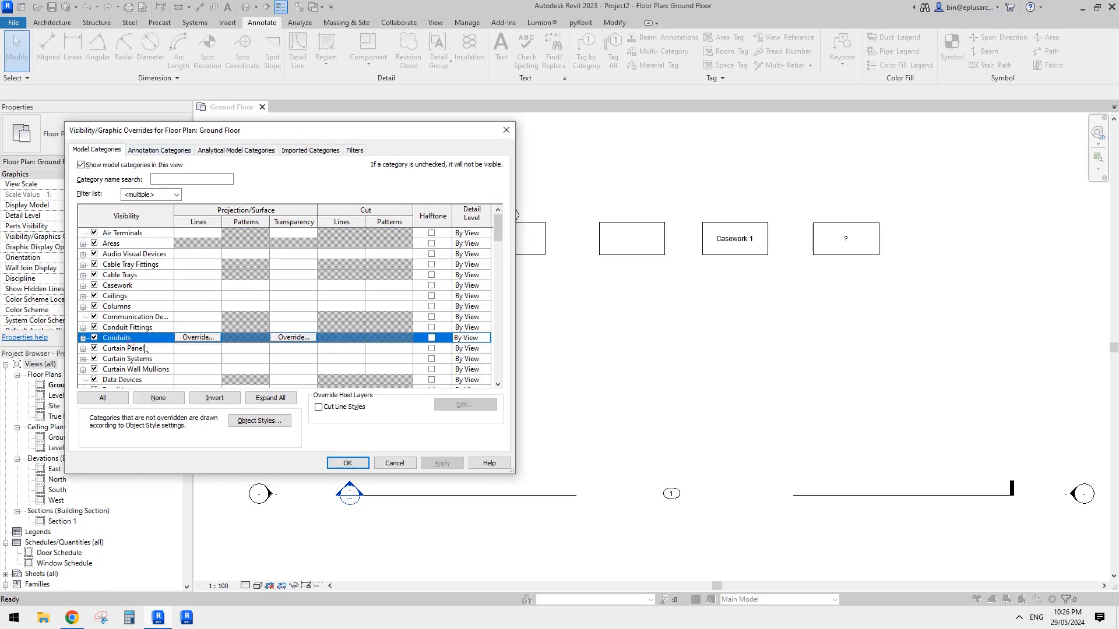
pyautogui.press('s')
pyautogui.scroll(-2, 122, 359)
pyautogui.click(113, 379)
pyautogui.scroll(-3, 120, 382)
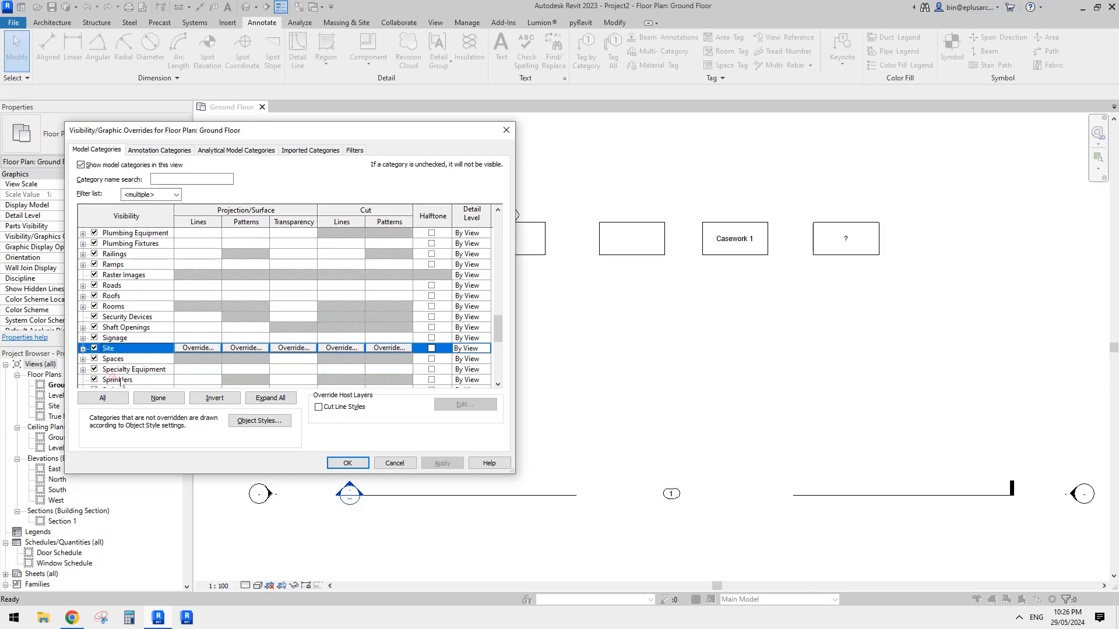
pyautogui.click(83, 348)
pyautogui.scroll(-2, 143, 371)
pyautogui.click(105, 317)
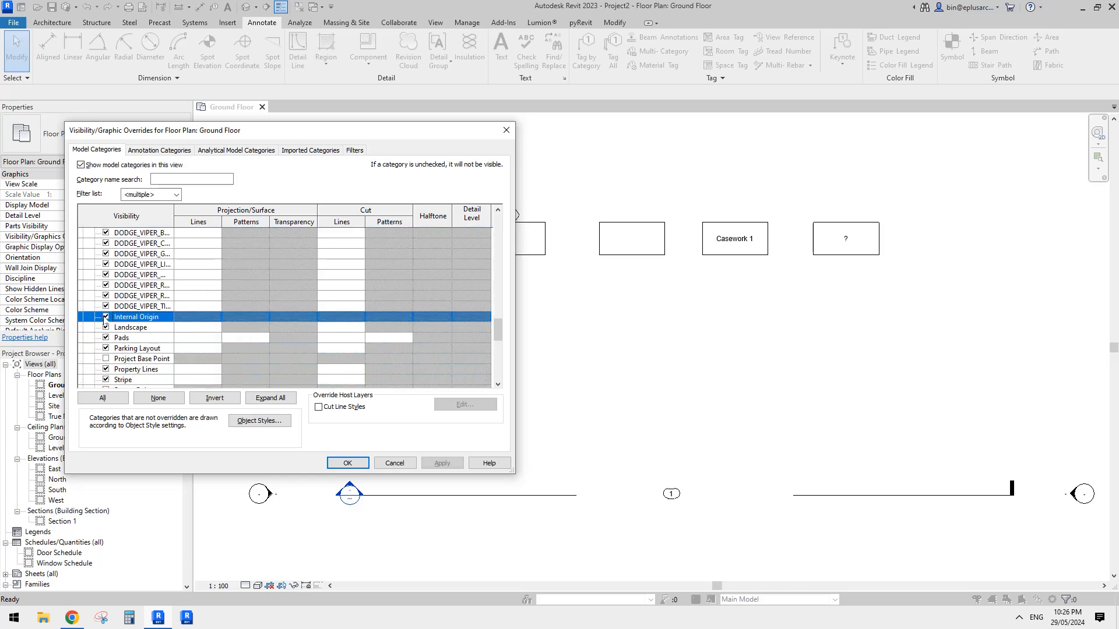
pyautogui.click(348, 463)
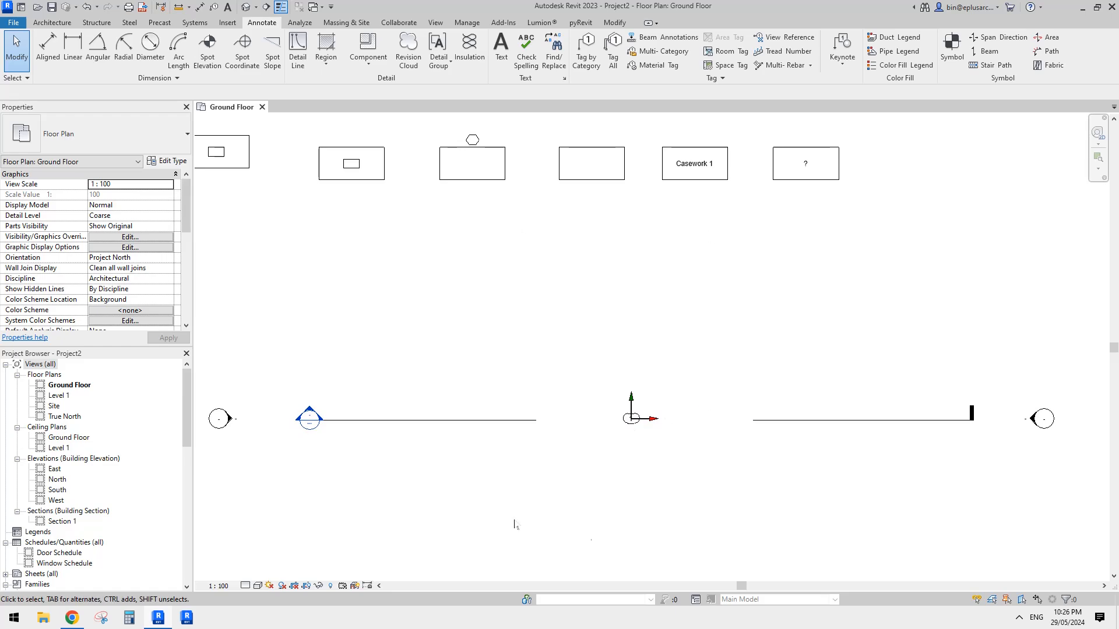
# Copy the untagged door box to a free spot above the box tagged Casework 1
pyautogui.moveTo(628, 402); pyautogui.dragTo(592, 469, button='middle')
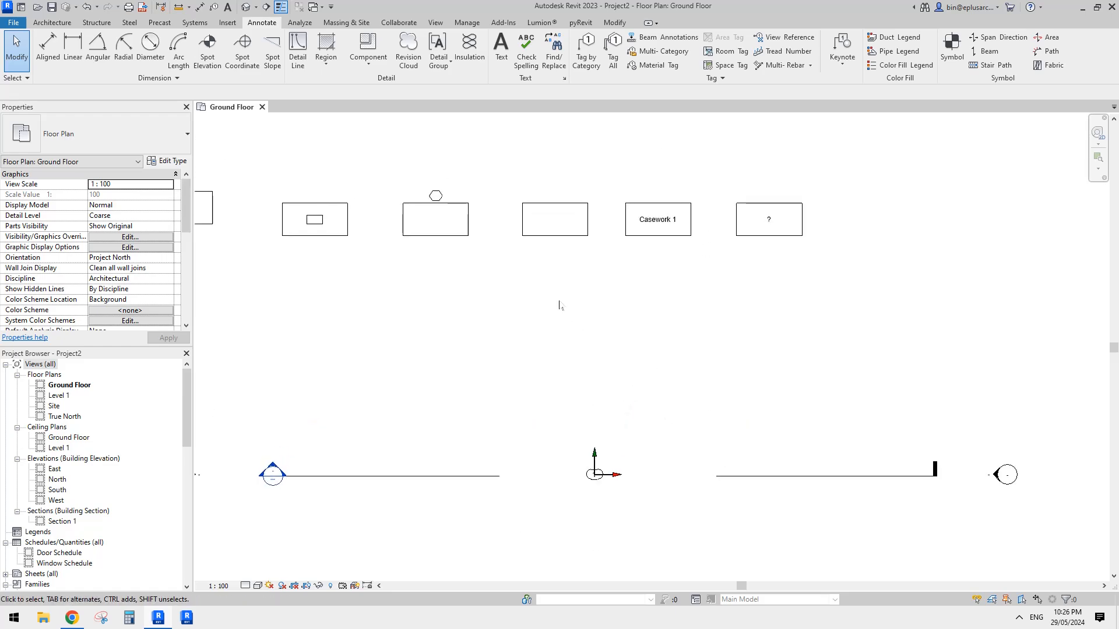
pyautogui.click(553, 248)
pyautogui.press('c')
pyautogui.click(566, 251)
pyautogui.click(674, 168)
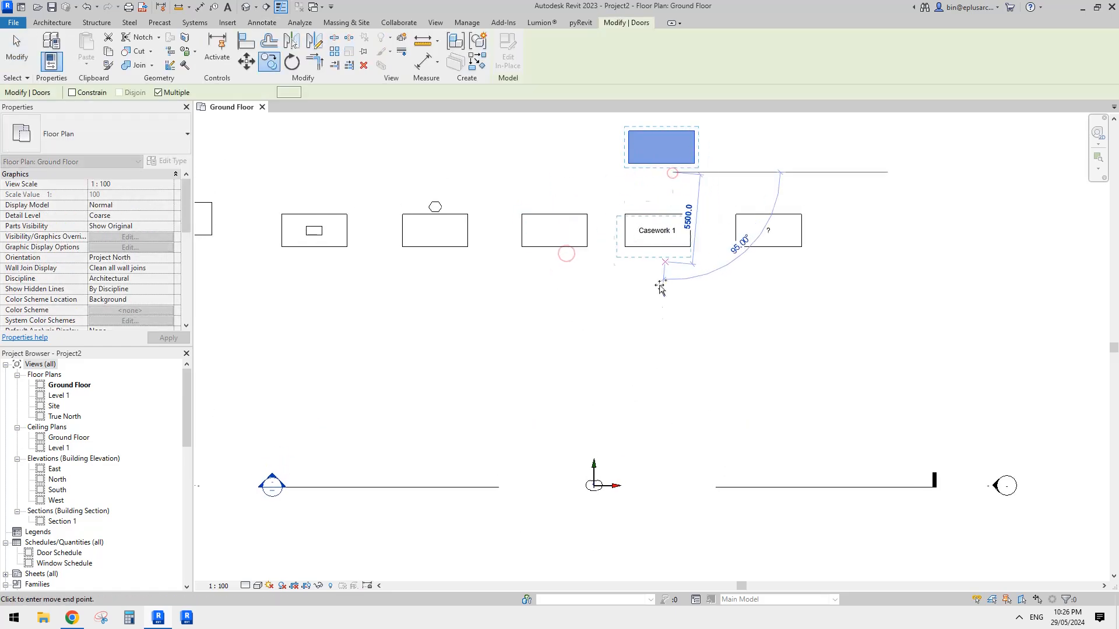
pyautogui.moveTo(662, 286); pyautogui.dragTo(655, 350, button='middle')
pyautogui.press('Escape')
pyautogui.press('Escape')
# Select the copied door box to examine its category and properties
pyautogui.click(648, 227)
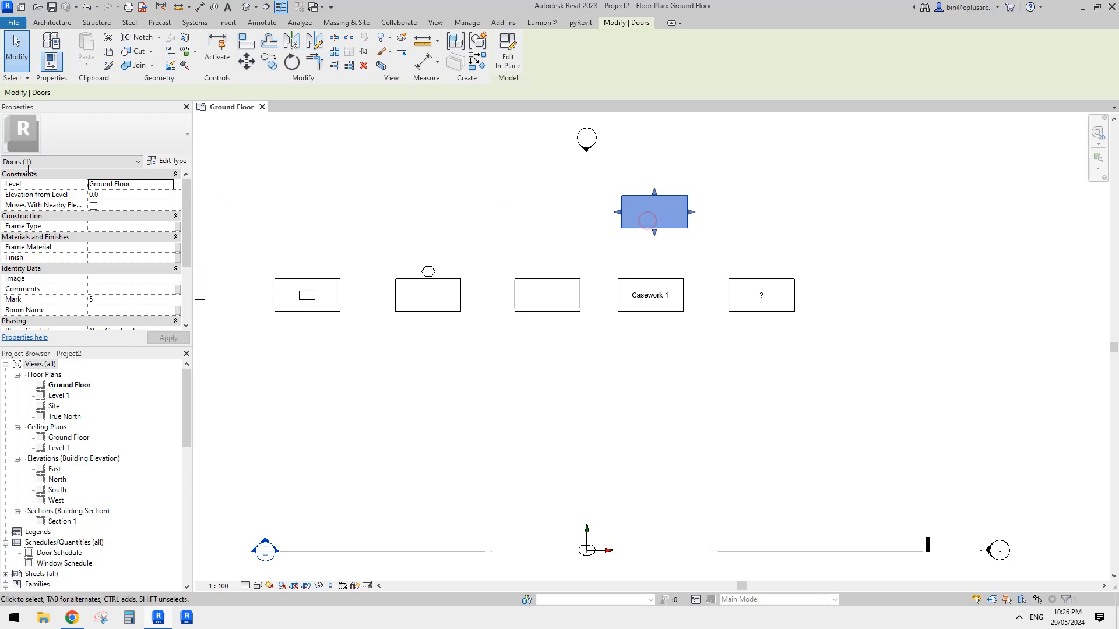
pyautogui.moveTo(532, 261); pyautogui.dragTo(532, 264, button='middle')
pyautogui.press('Escape')
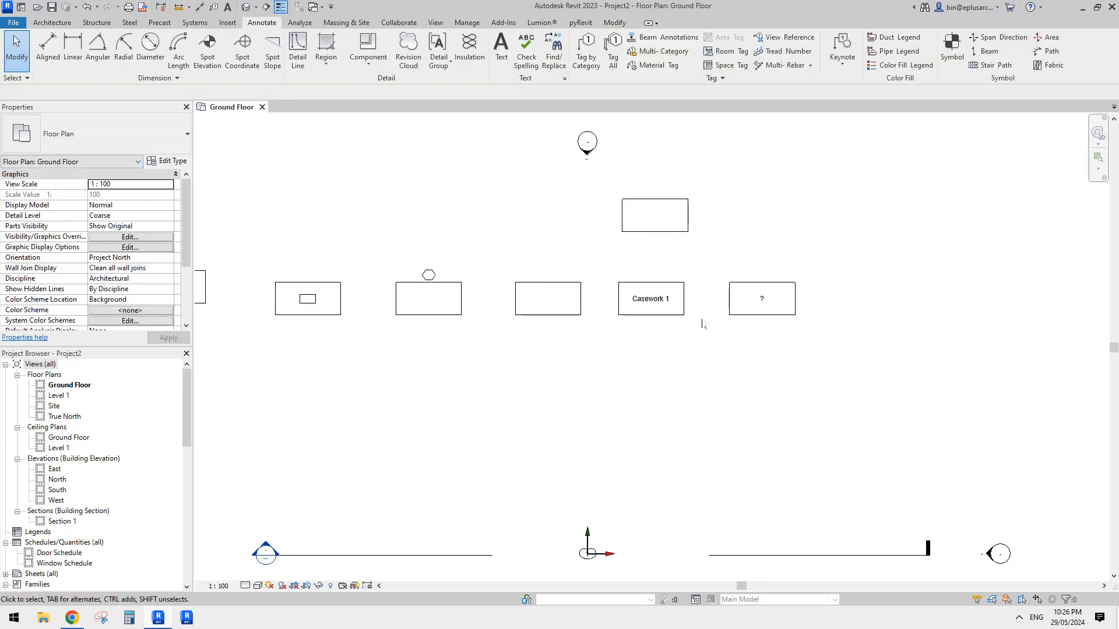
# Delete the door tag sitting at the internal origin
pyautogui.press('t')
pyautogui.press('g')
pyautogui.press('Escape')
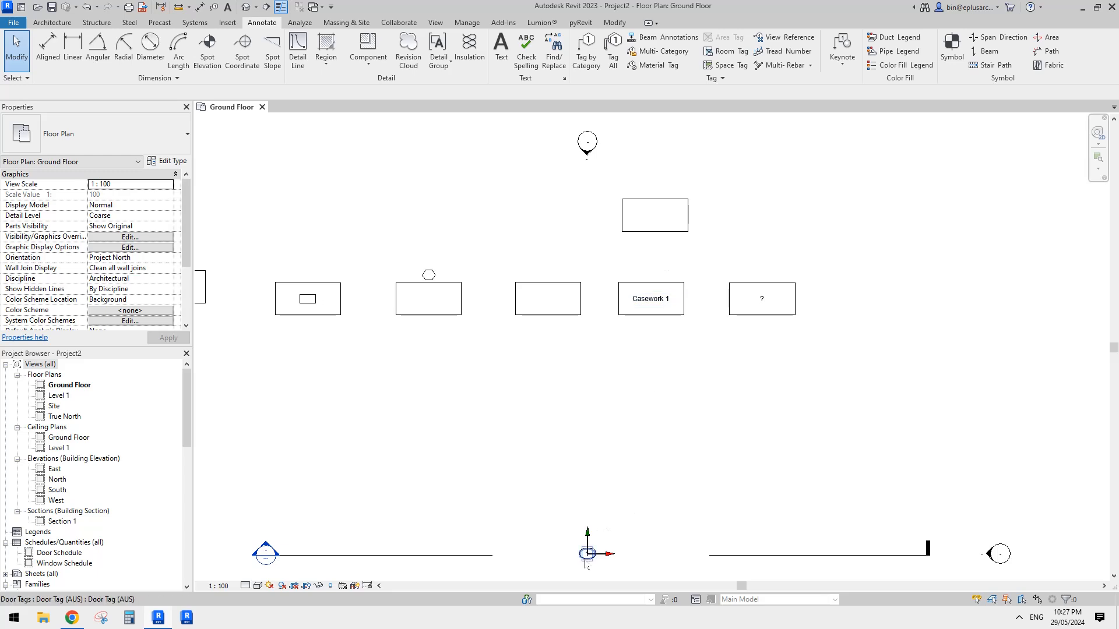
pyautogui.moveTo(592, 566); pyautogui.dragTo(598, 490, button='middle')
pyautogui.click(588, 486)
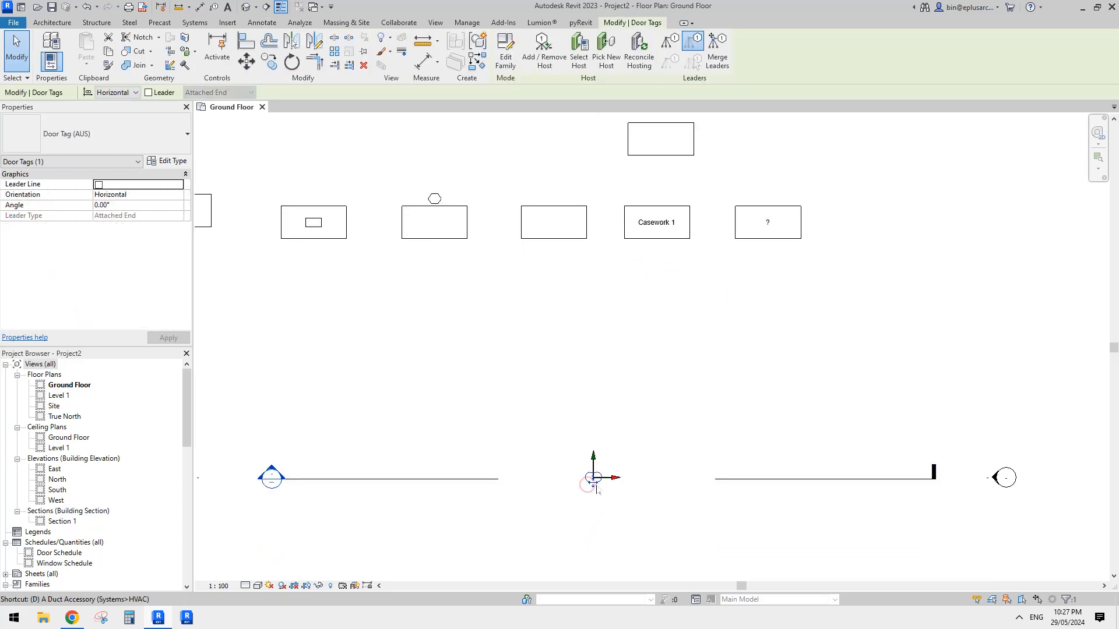
pyautogui.press('Delete')
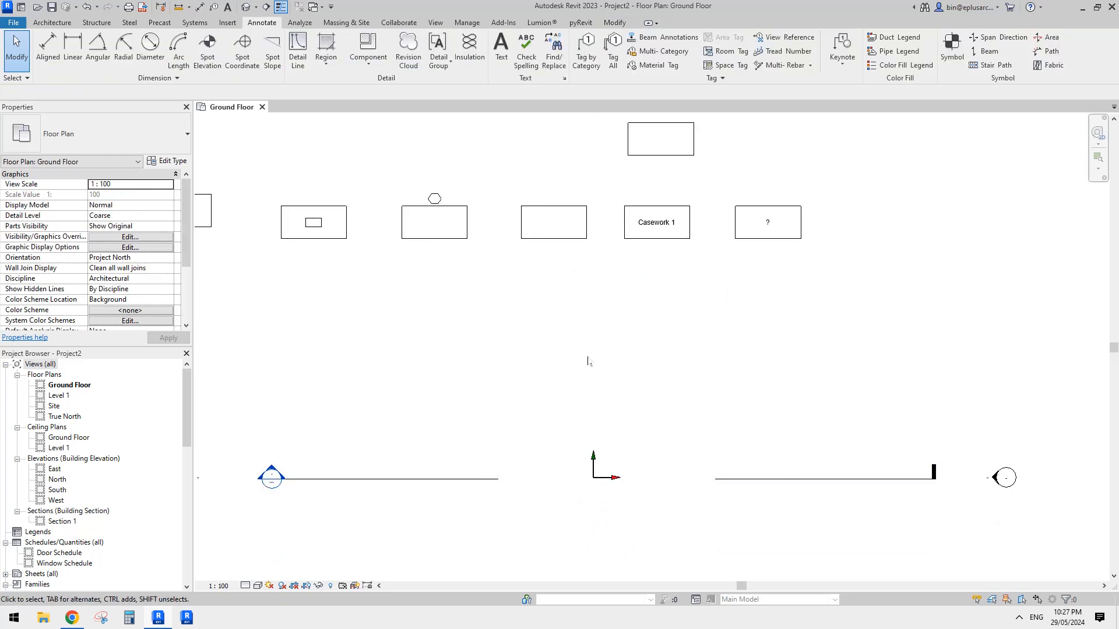
# Tag the copied door box above the row by category
pyautogui.click(664, 160)
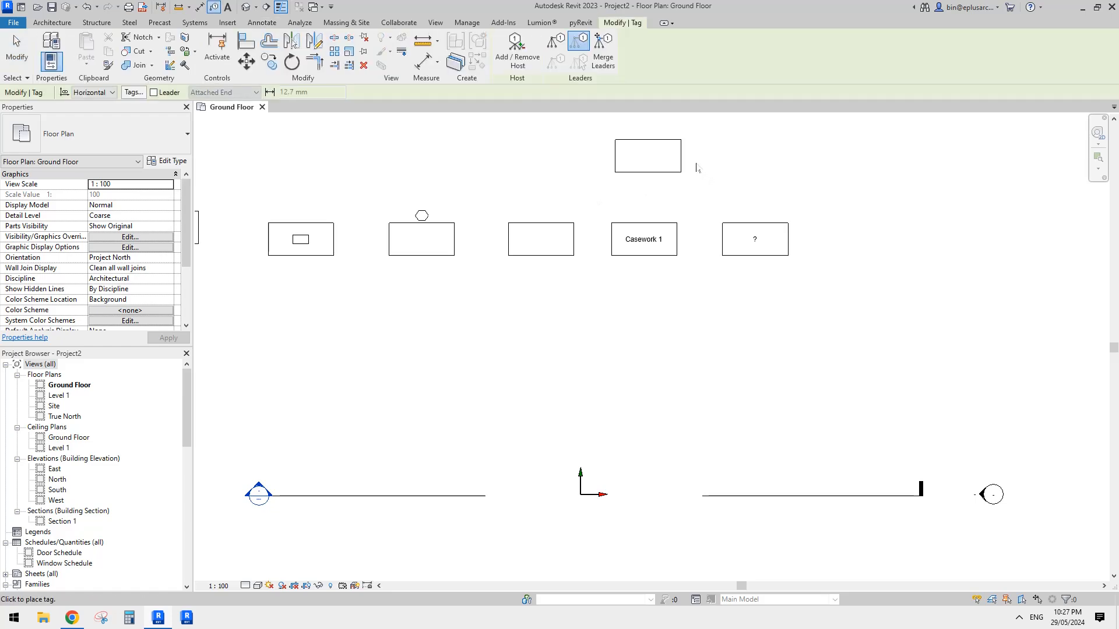
pyautogui.click(657, 158)
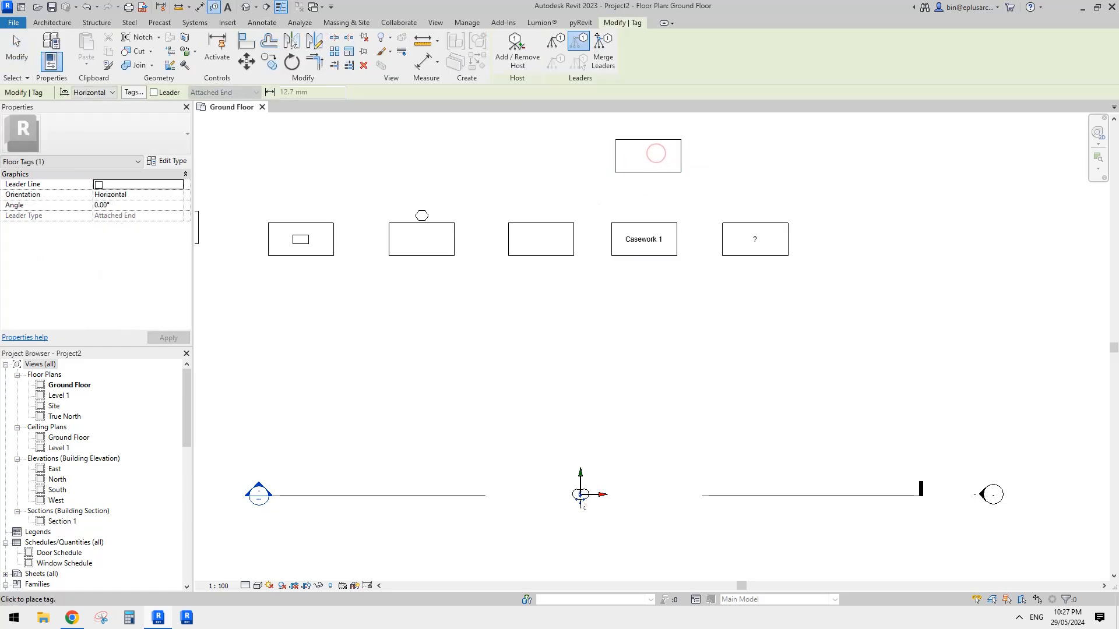
pyautogui.press('Escape')
pyautogui.press('Escape')
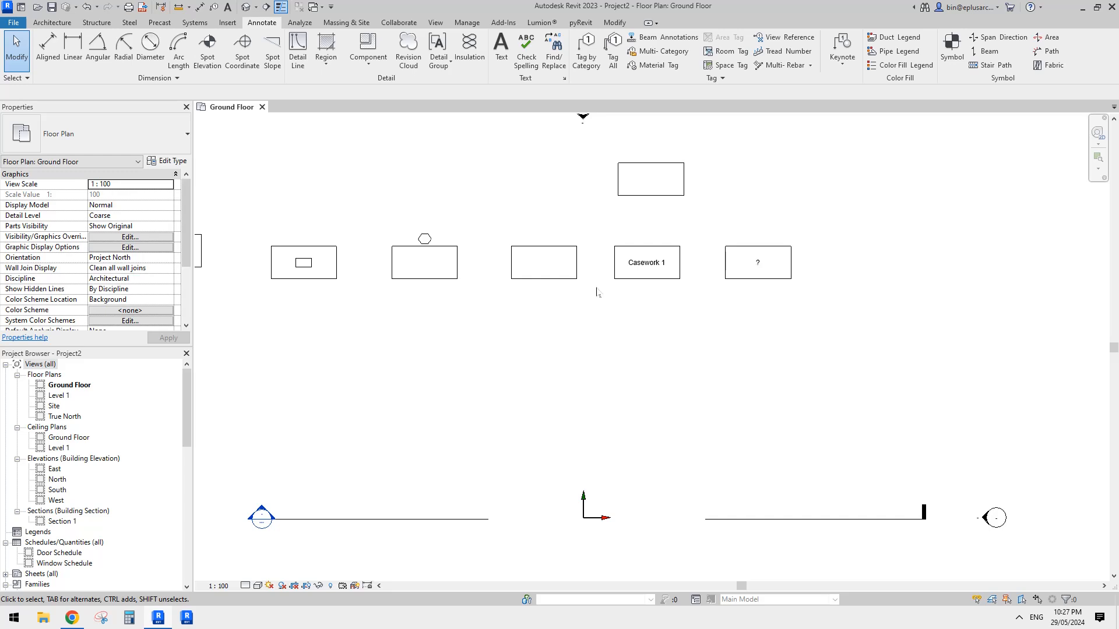
pyautogui.moveTo(603, 294); pyautogui.dragTo(610, 301, button='middle')
pyautogui.moveTo(670, 336); pyautogui.dragTo(712, 353, button='middle')
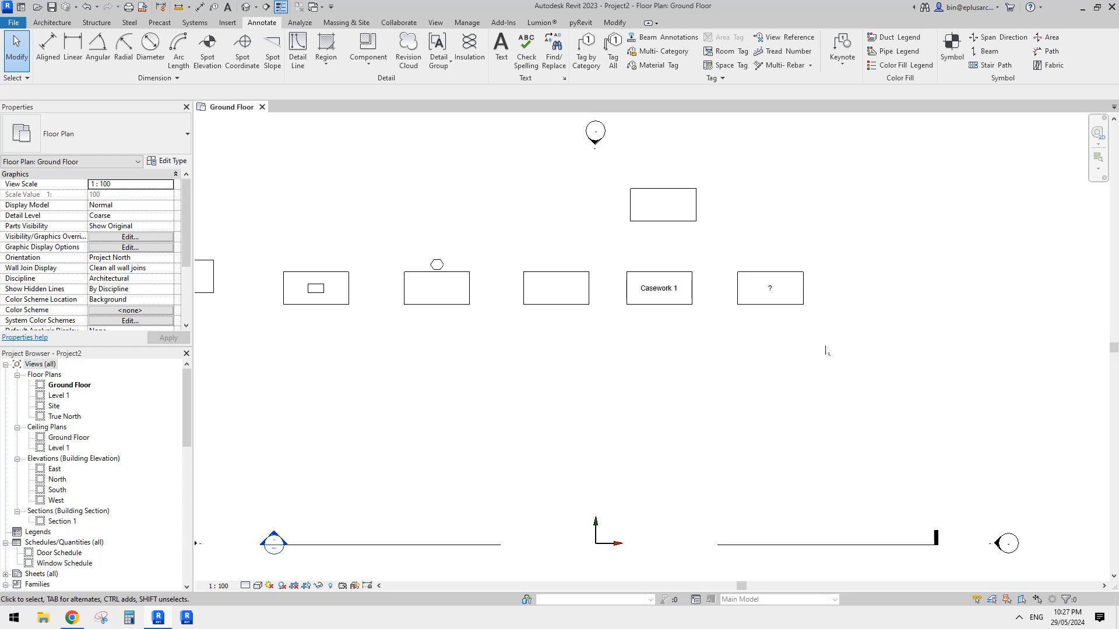
pyautogui.moveTo(826, 350); pyautogui.dragTo(743, 330, button='middle')
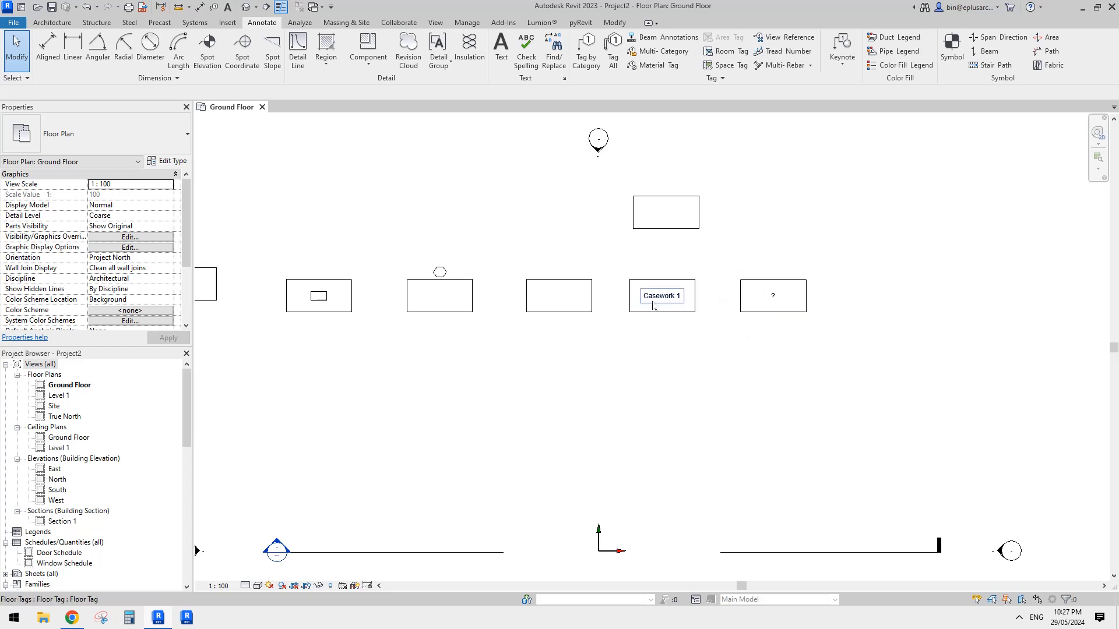
pyautogui.moveTo(667, 309); pyautogui.dragTo(671, 307, button='middle')
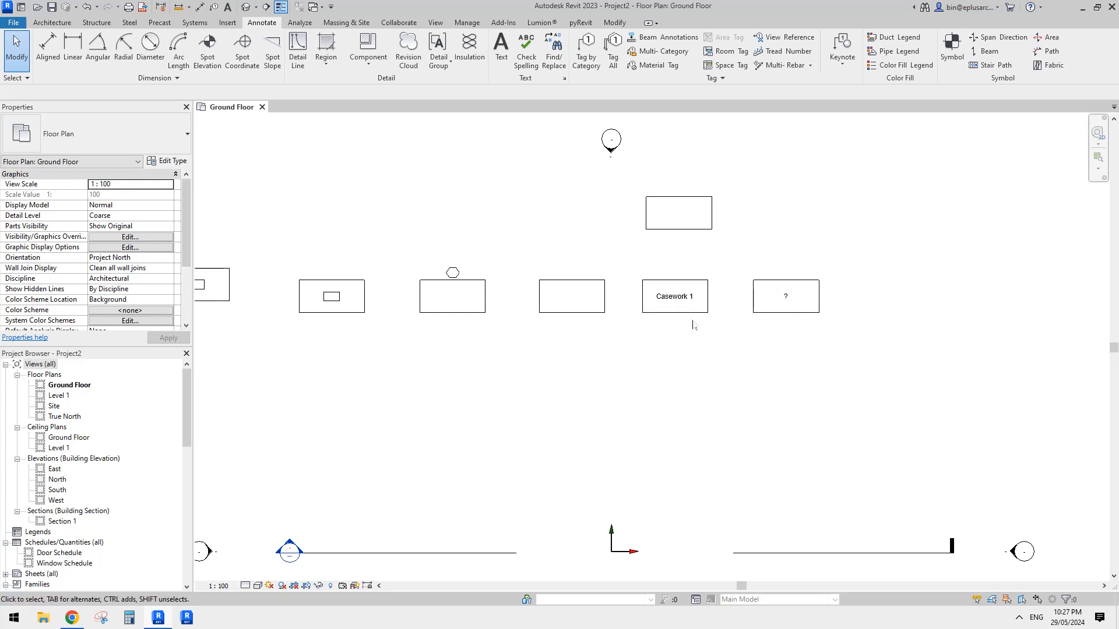
pyautogui.moveTo(646, 311); pyautogui.dragTo(621, 283, button='middle')
pyautogui.scroll(1, 639, 306)
pyautogui.scroll(-1, 624, 291)
pyautogui.scroll(-1, 639, 318)
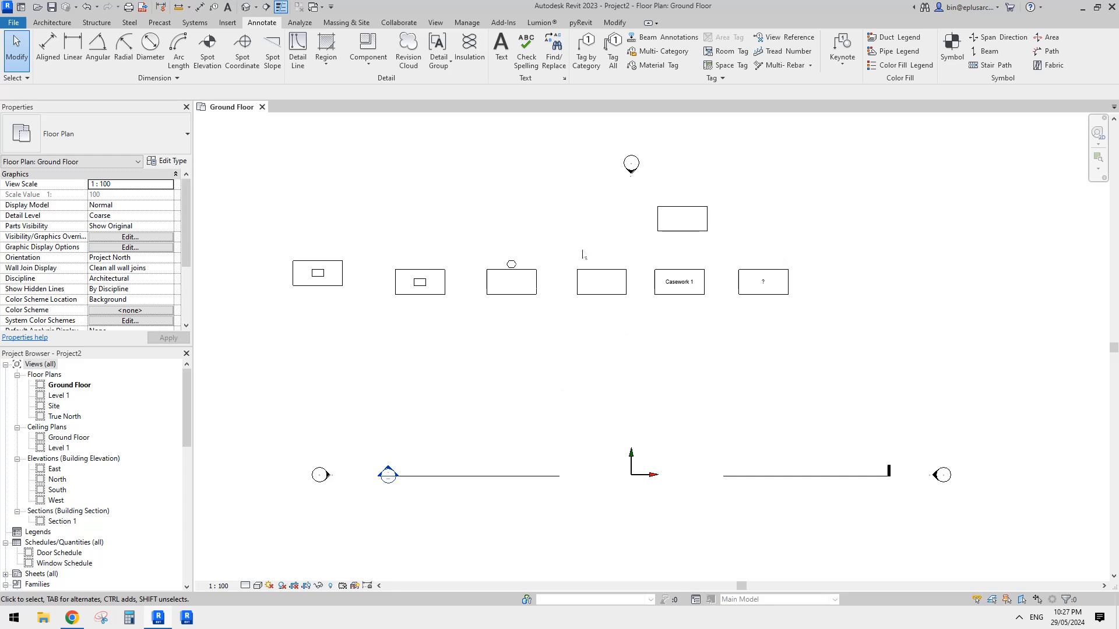
pyautogui.moveTo(658, 318); pyautogui.dragTo(650, 365, button='middle')
# Tag the original door box in the row by category and locate its tag at the internal origin
pyautogui.scroll(3, 609, 338)
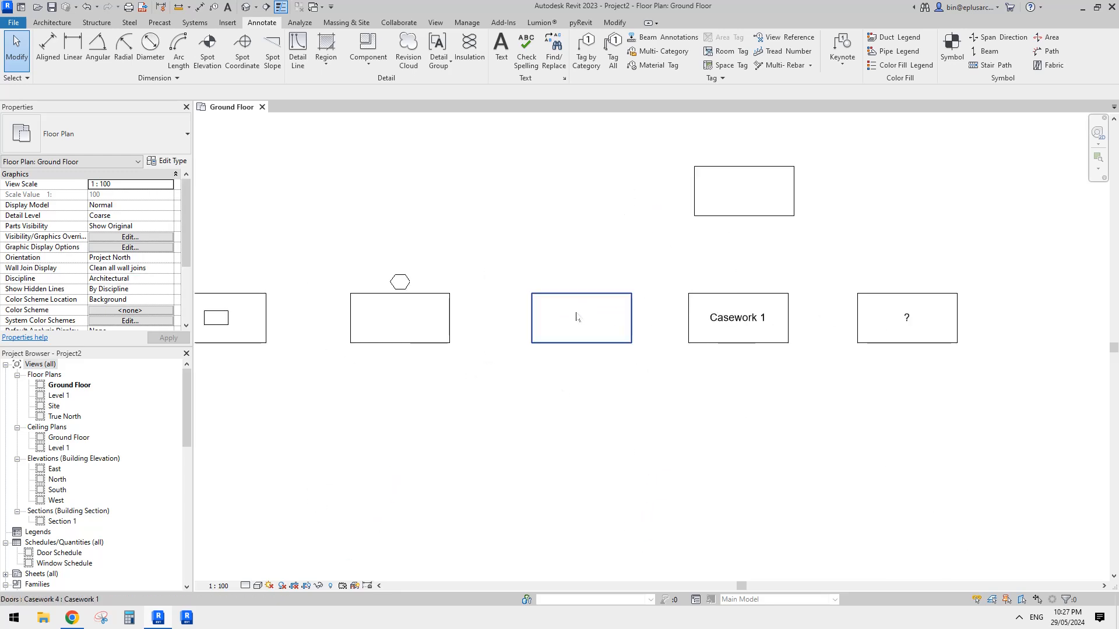
pyautogui.scroll(2, 605, 319)
pyautogui.scroll(-5, 572, 322)
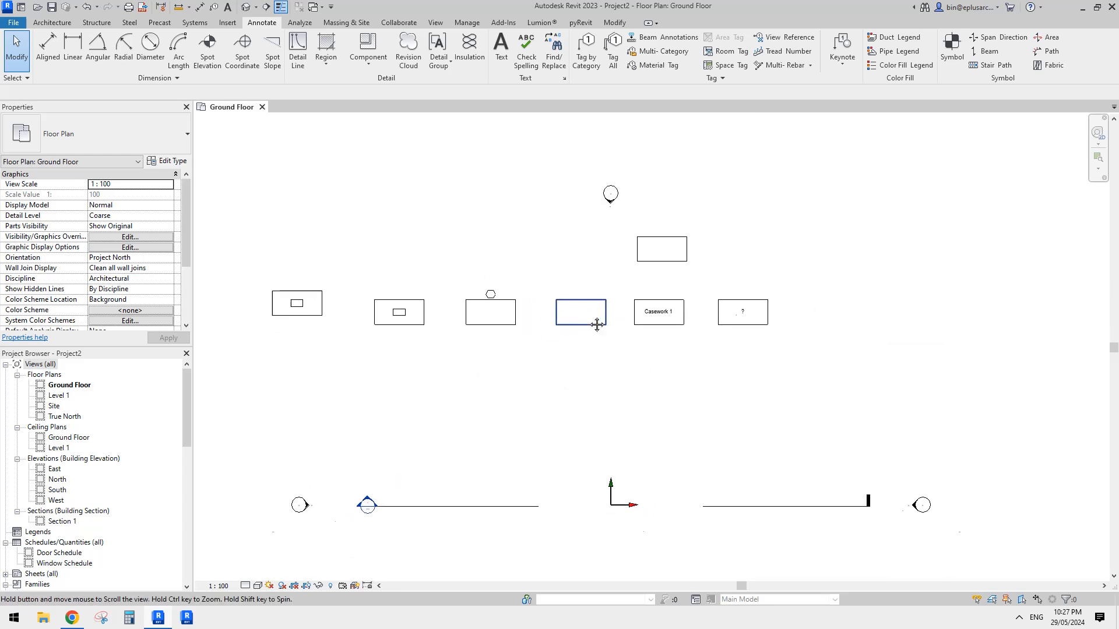
pyautogui.press('g')
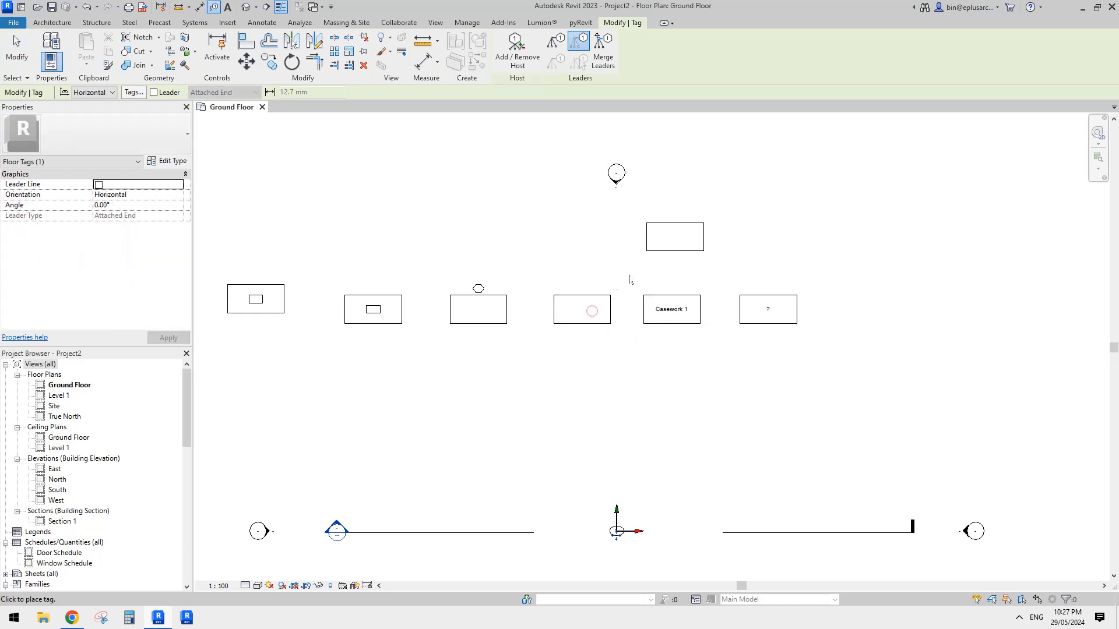
pyautogui.moveTo(618, 365); pyautogui.dragTo(617, 332, button='middle')
pyautogui.scroll(3, 617, 502)
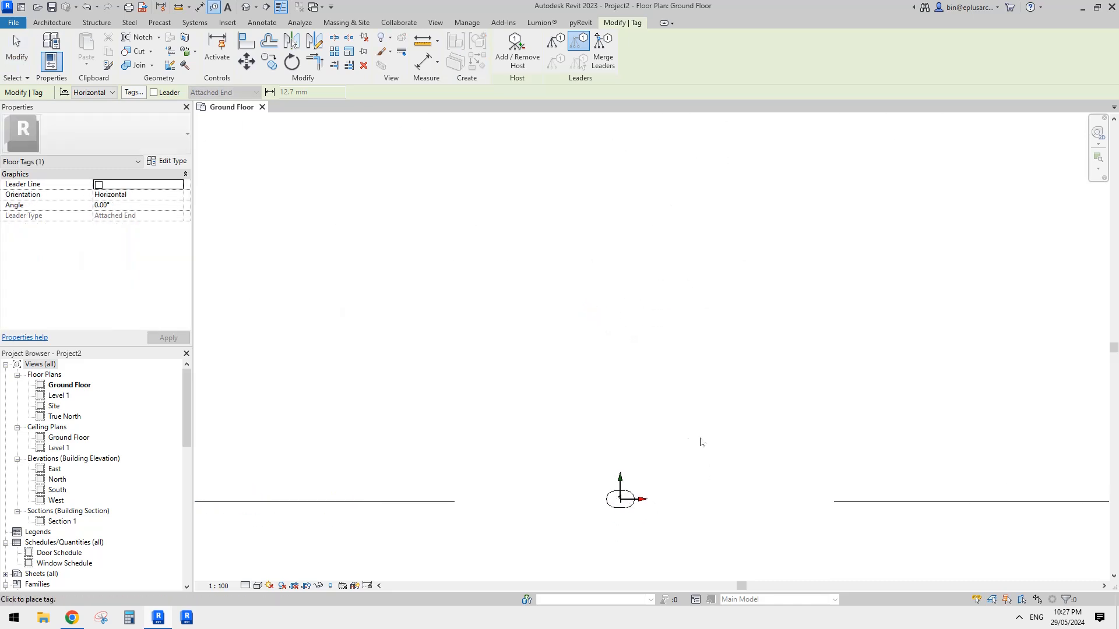
pyautogui.scroll(-2, 702, 443)
pyautogui.moveTo(655, 501); pyautogui.dragTo(628, 462, button='middle')
pyautogui.press('Escape')
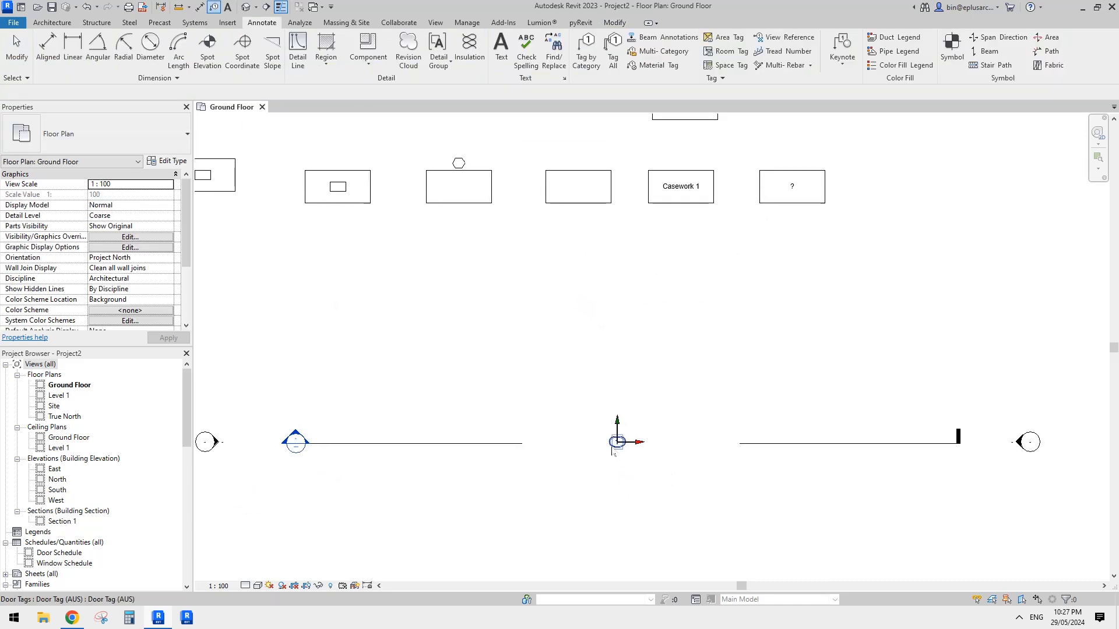
# Move the door tag from the internal origin into the original door box in the row
pyautogui.scroll(-4, 617, 448)
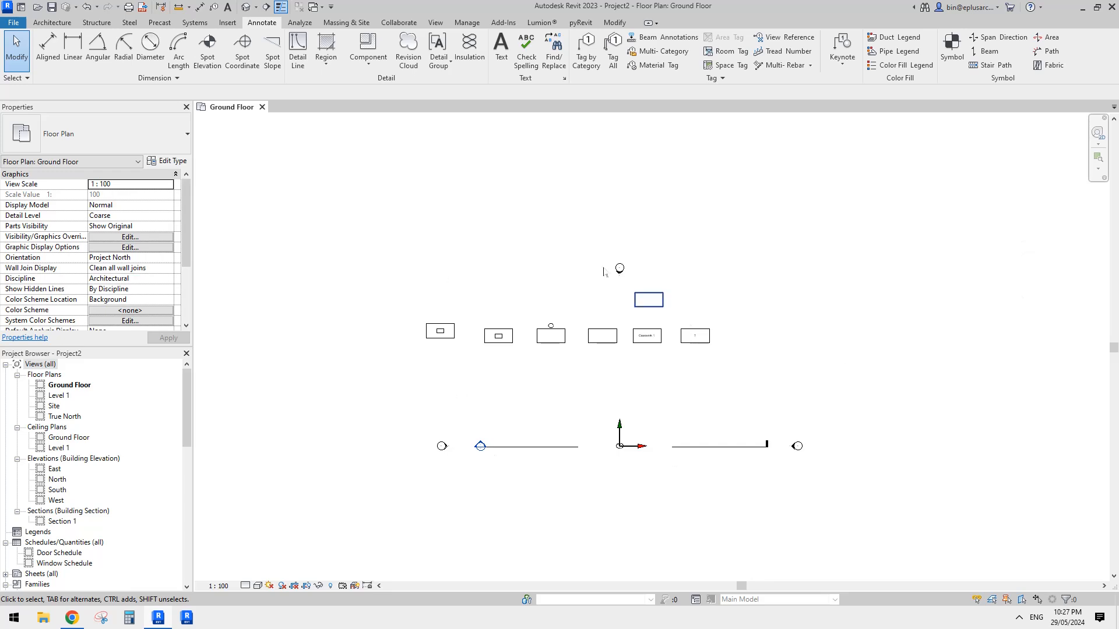
pyautogui.scroll(3, 617, 447)
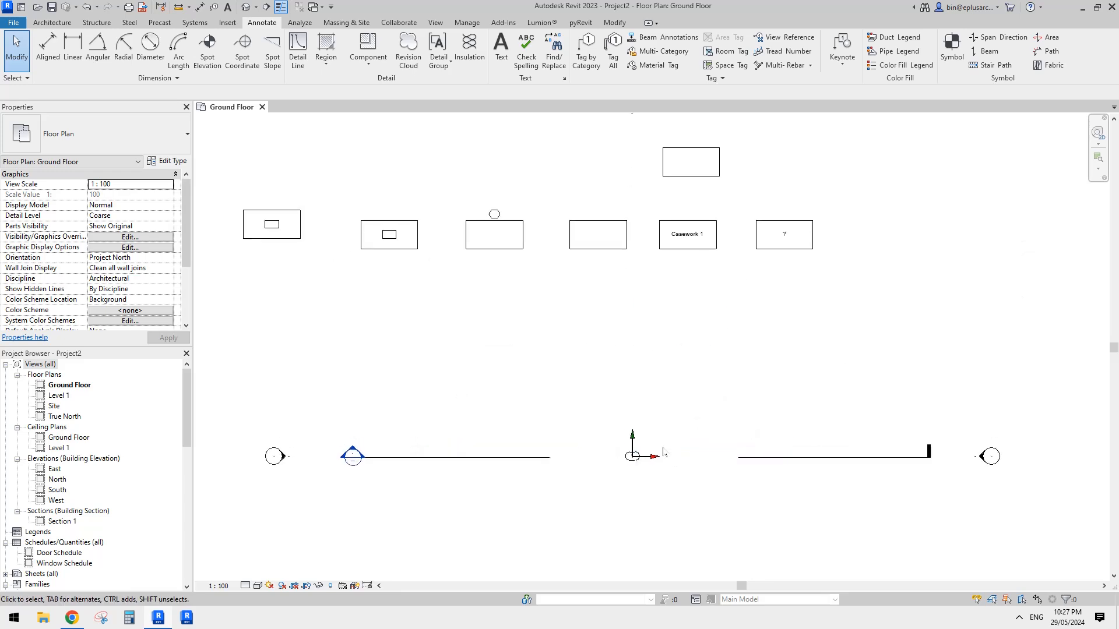
pyautogui.moveTo(630, 467); pyautogui.dragTo(602, 348)
pyautogui.moveTo(600, 242); pyautogui.dragTo(599, 237)
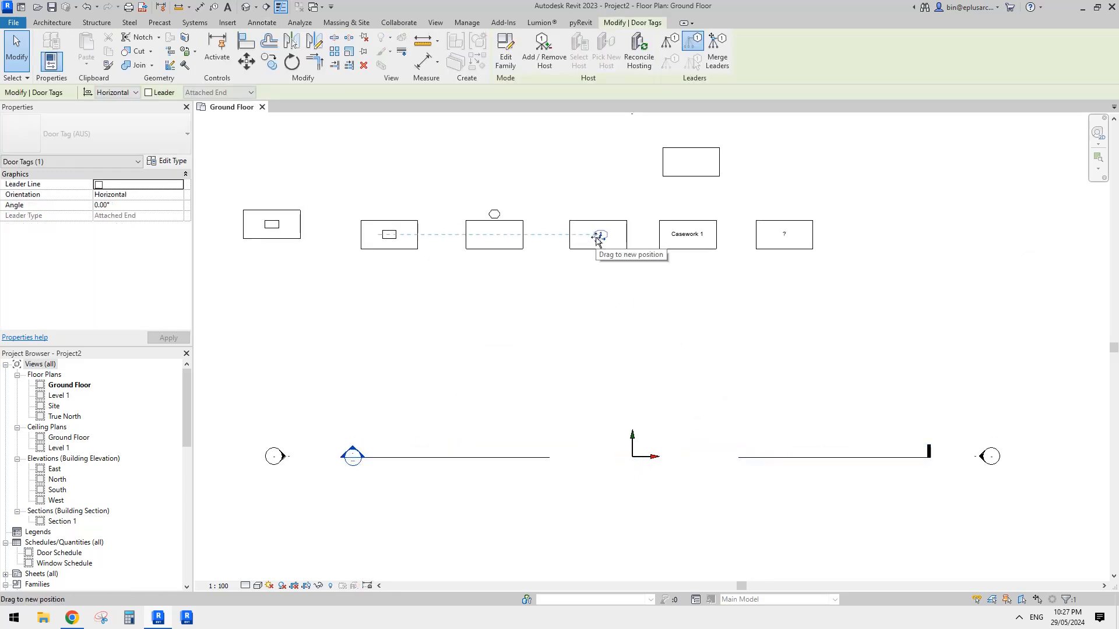
pyautogui.moveTo(599, 237); pyautogui.dragTo(608, 284, button='middle')
pyautogui.click(625, 333)
pyautogui.scroll(2, 600, 276)
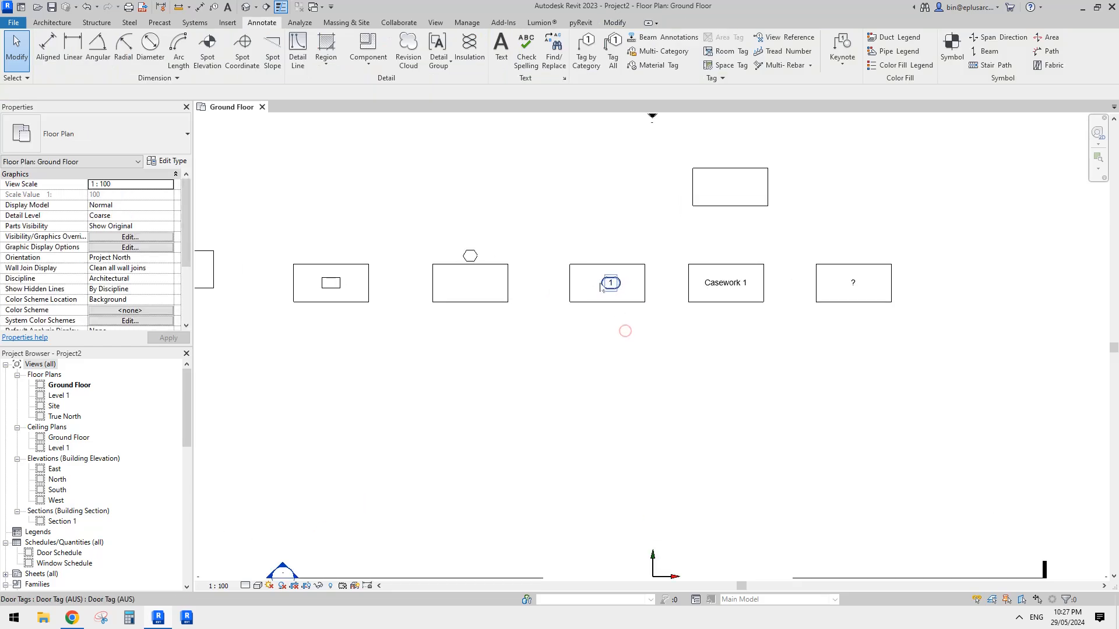
# Move the door tag out of the original door box in the row to just above it
pyautogui.click(609, 286)
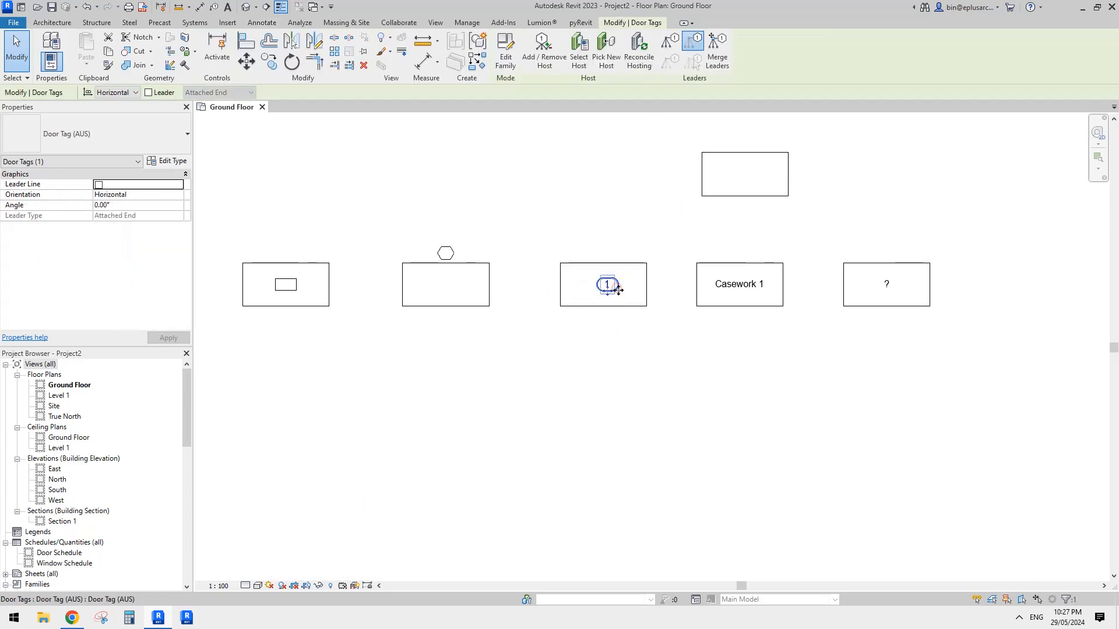
pyautogui.scroll(3, 610, 289)
pyautogui.moveTo(612, 316)
pyautogui.mouseDown()
pyautogui.moveTo(601, 231)
pyautogui.moveTo(604, 254)
pyautogui.mouseUp()
pyautogui.click(665, 232)
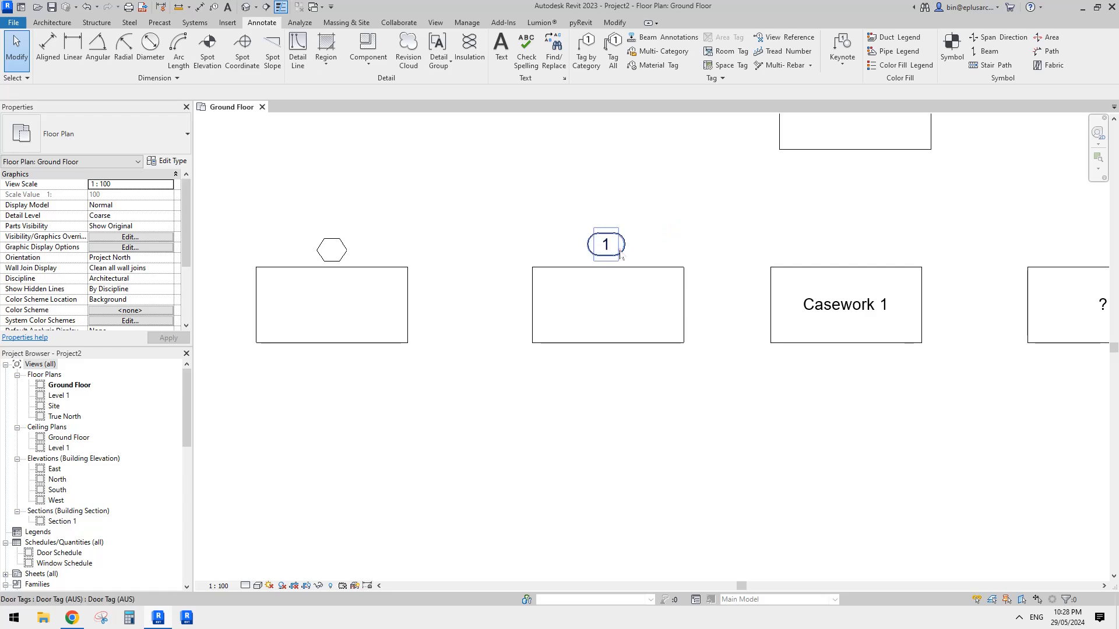
pyautogui.click(604, 244)
pyautogui.scroll(2, 612, 239)
pyautogui.press('Escape')
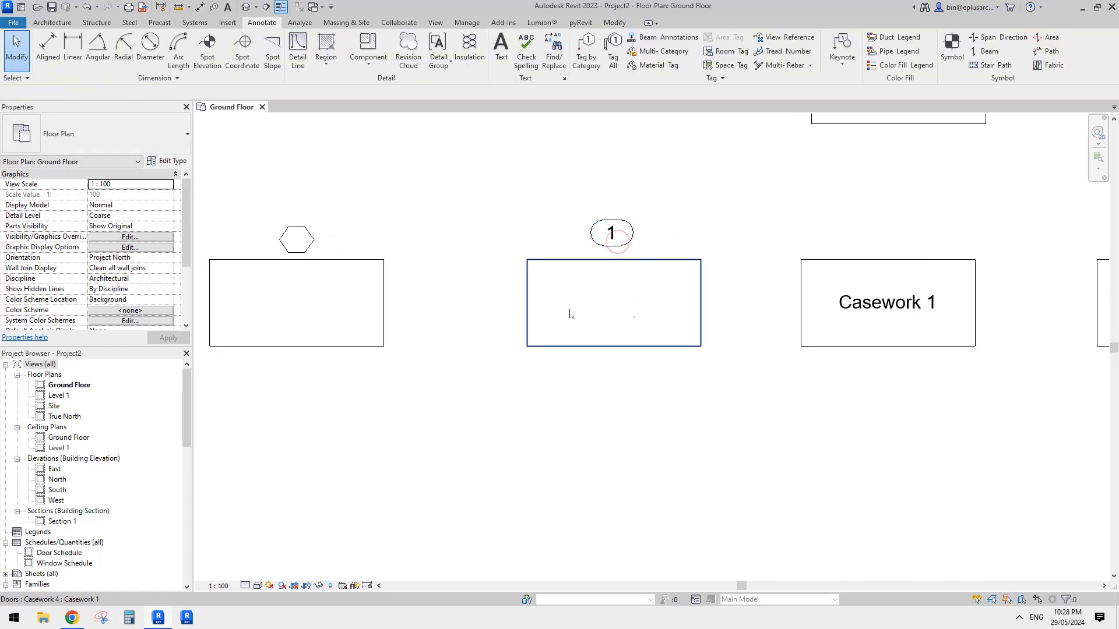
# Delete the door tag above the original door box
pyautogui.moveTo(720, 308)
pyautogui.mouseDown(button='middle')
pyautogui.moveTo(661, 329)
pyautogui.moveTo(708, 283)
pyautogui.mouseUp(button='middle')
pyautogui.scroll(-1, 689, 312)
pyautogui.click(588, 263)
pyautogui.press('Delete')
pyautogui.scroll(1, 673, 295)
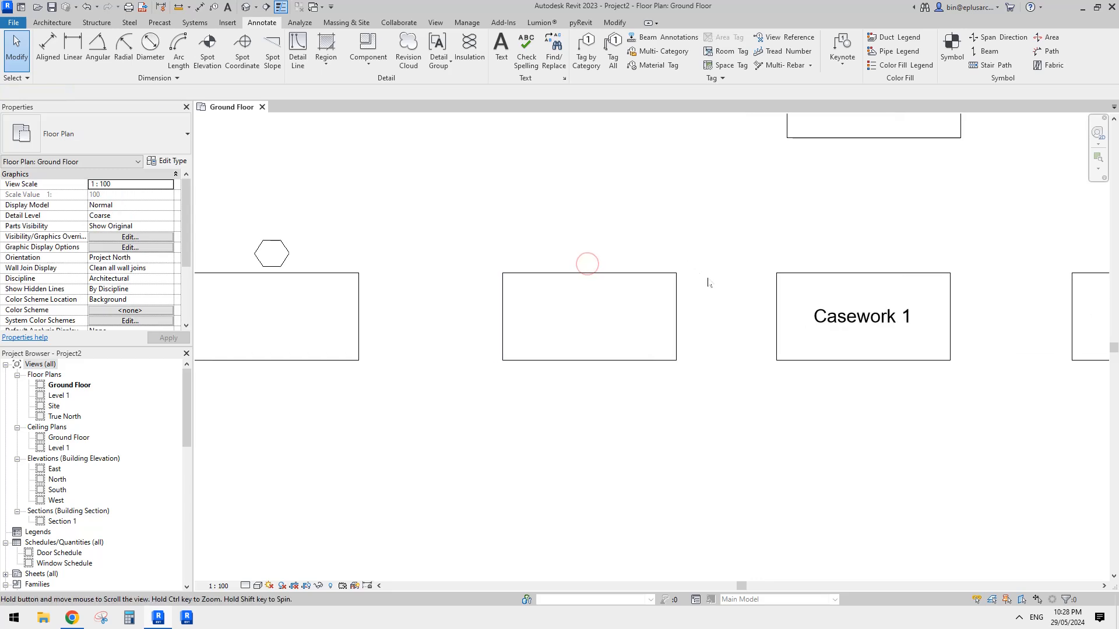
# Edit the original door box in place and draw horizontal and vertical reference planes between the midpoints of its opposite sides
pyautogui.click(676, 277)
pyautogui.moveTo(637, 230); pyautogui.dragTo(643, 241, button='middle')
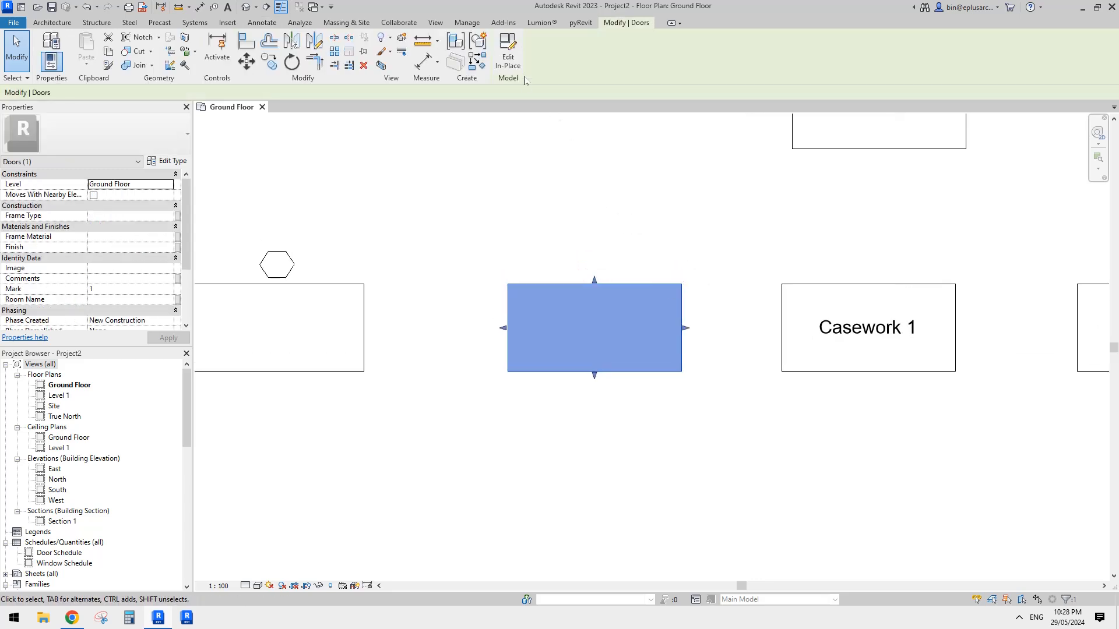
pyautogui.click(507, 54)
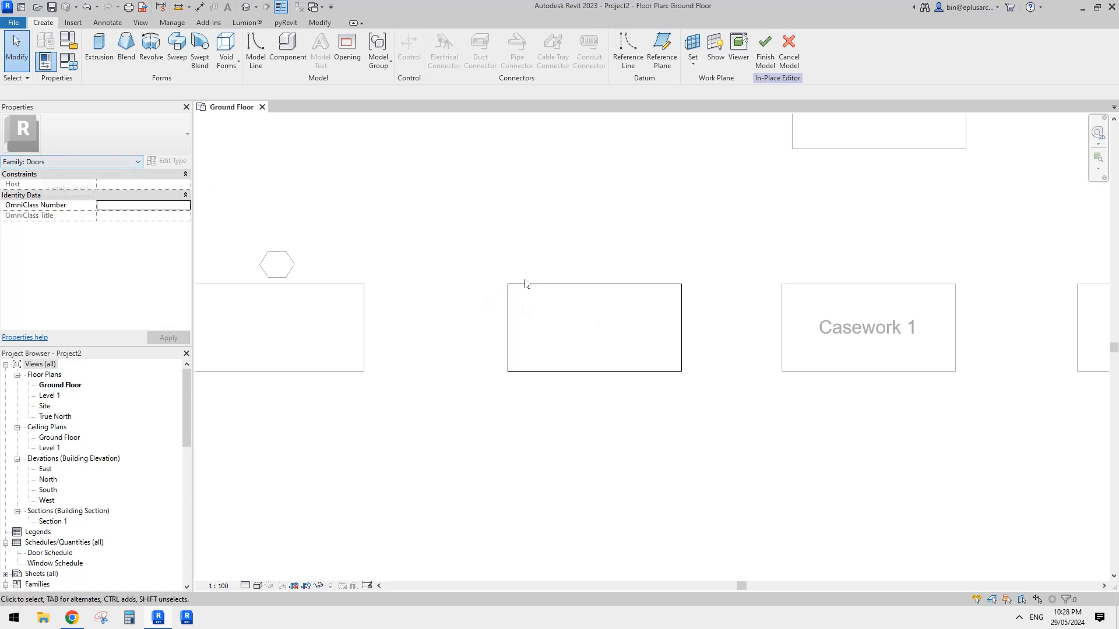
pyautogui.moveTo(524, 279); pyautogui.dragTo(525, 287, button='middle')
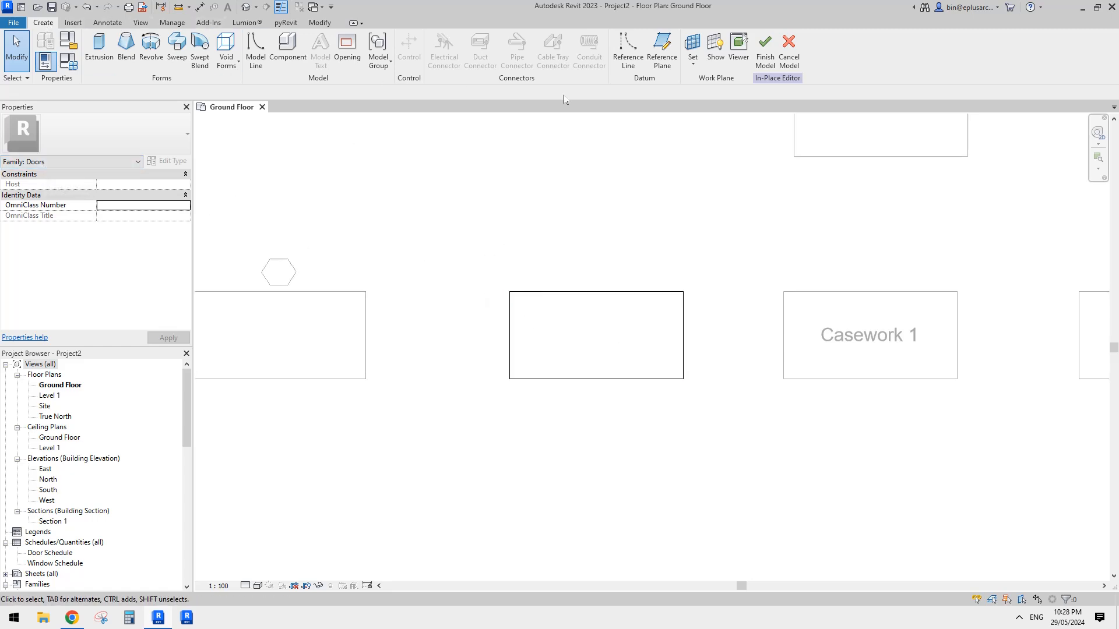
pyautogui.click(669, 58)
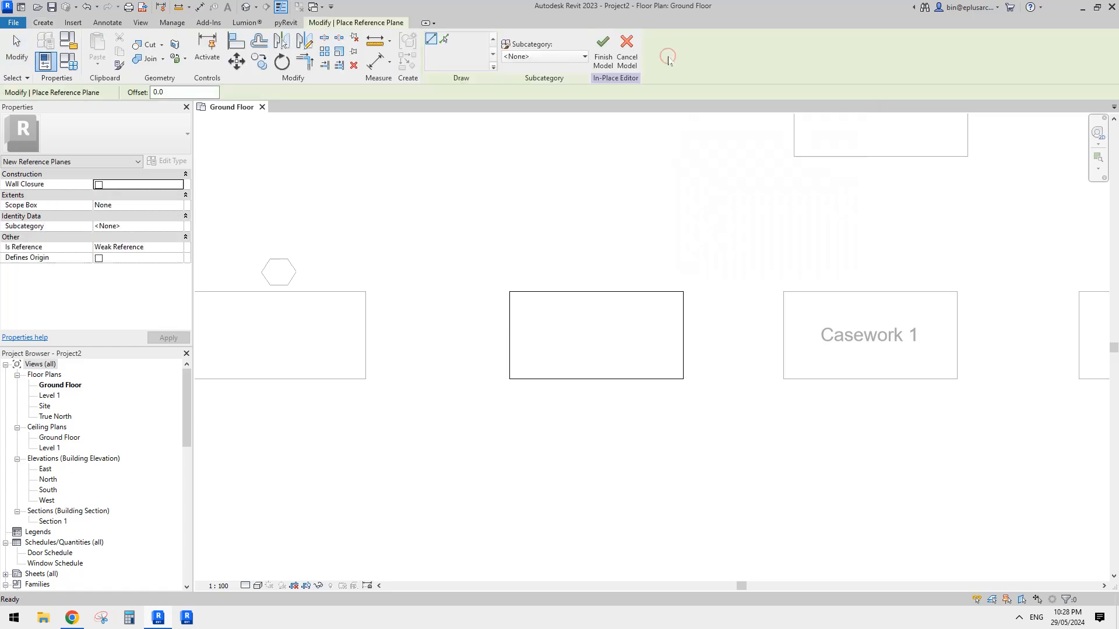
pyautogui.moveTo(548, 344); pyautogui.dragTo(549, 343, button='middle')
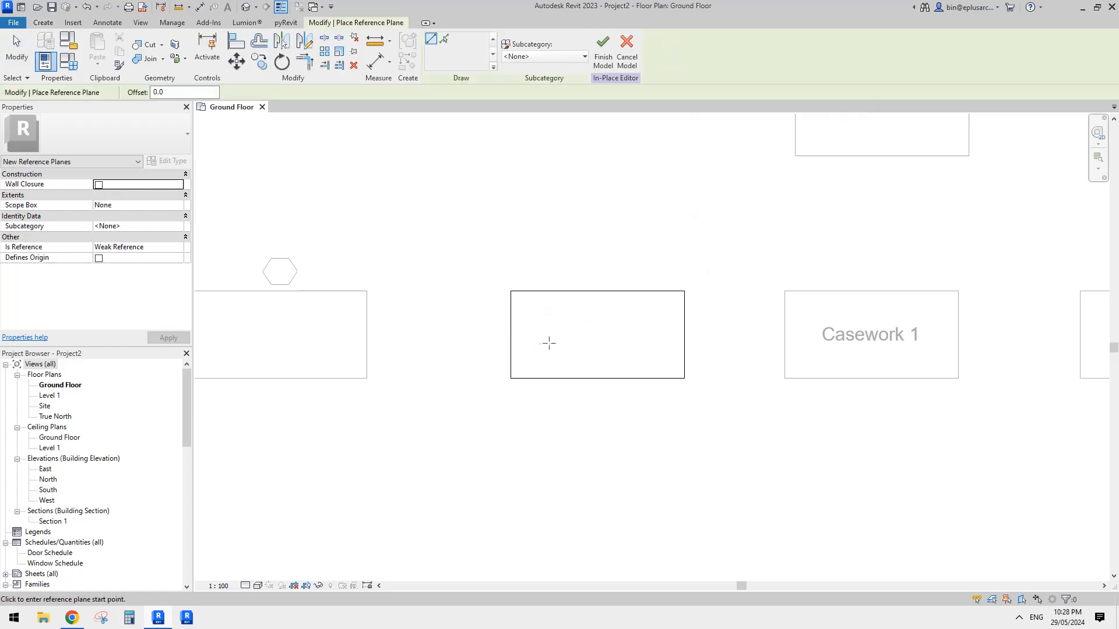
pyautogui.click(510, 335)
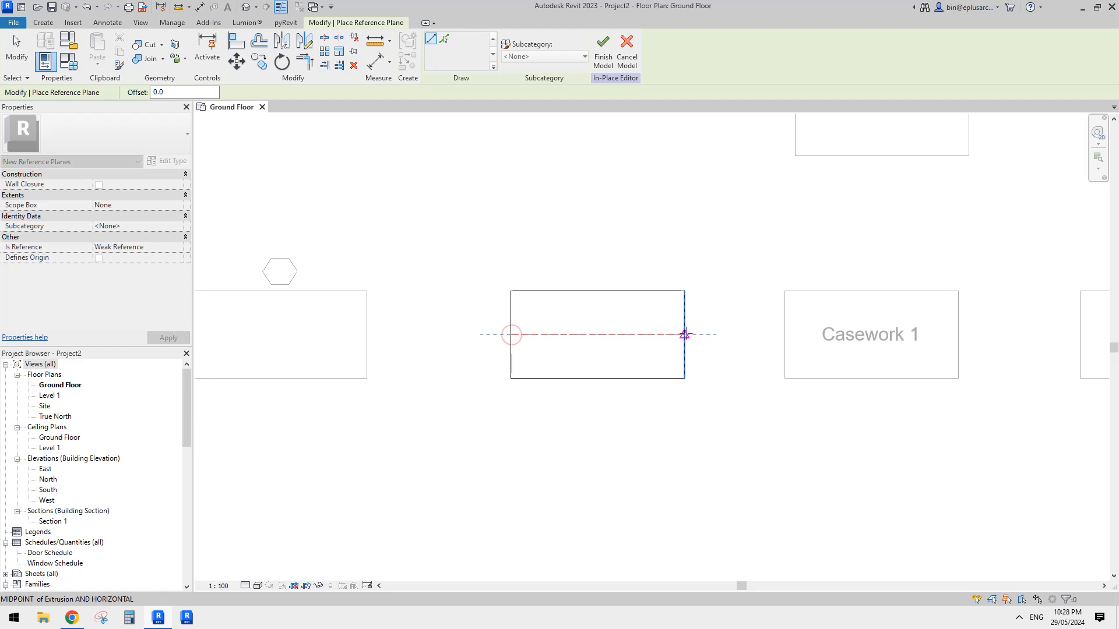
pyautogui.click(685, 335)
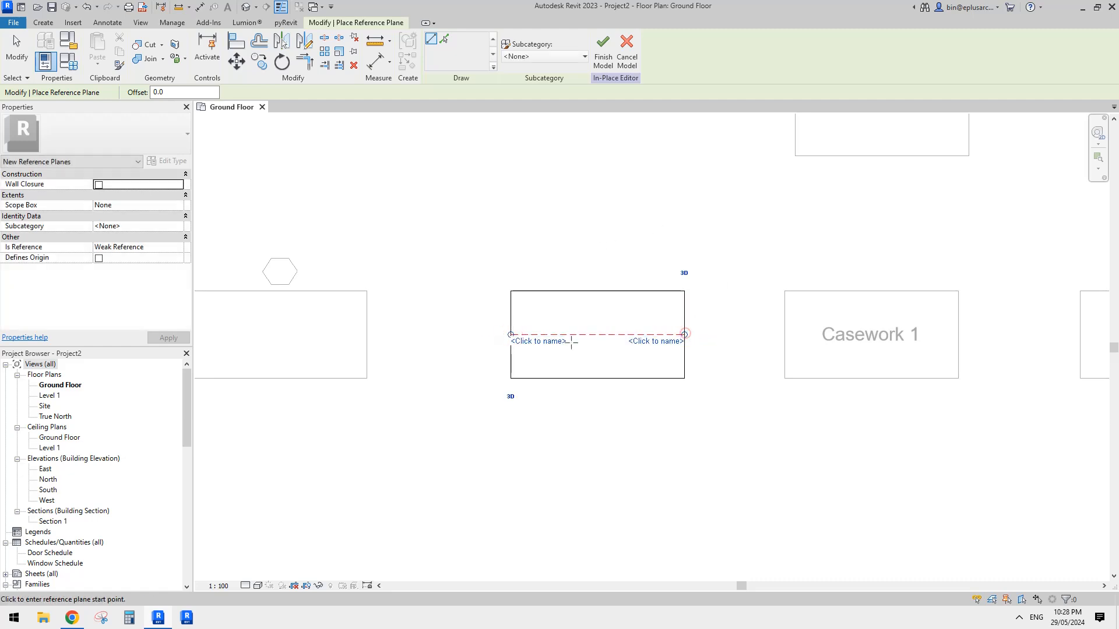
pyautogui.click(598, 379)
pyautogui.click(598, 292)
pyautogui.press('Escape')
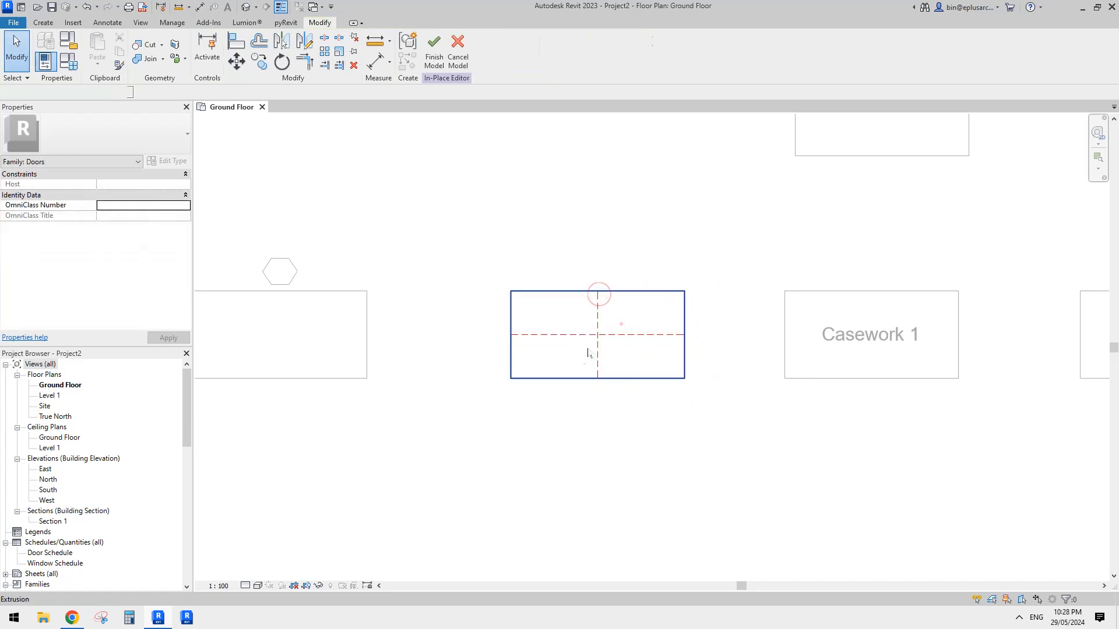
# Enable Defines Origin for both reference planes inside the door box
pyautogui.click(588, 353)
pyautogui.press('Escape')
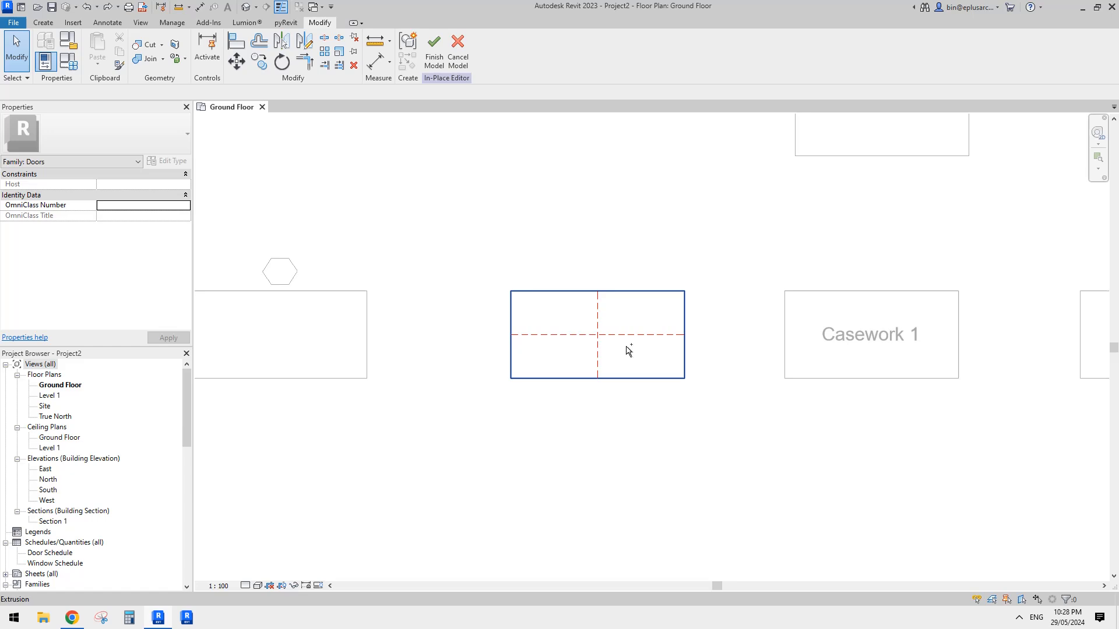
pyautogui.click(601, 318)
pyautogui.press('Escape')
pyautogui.click(597, 313)
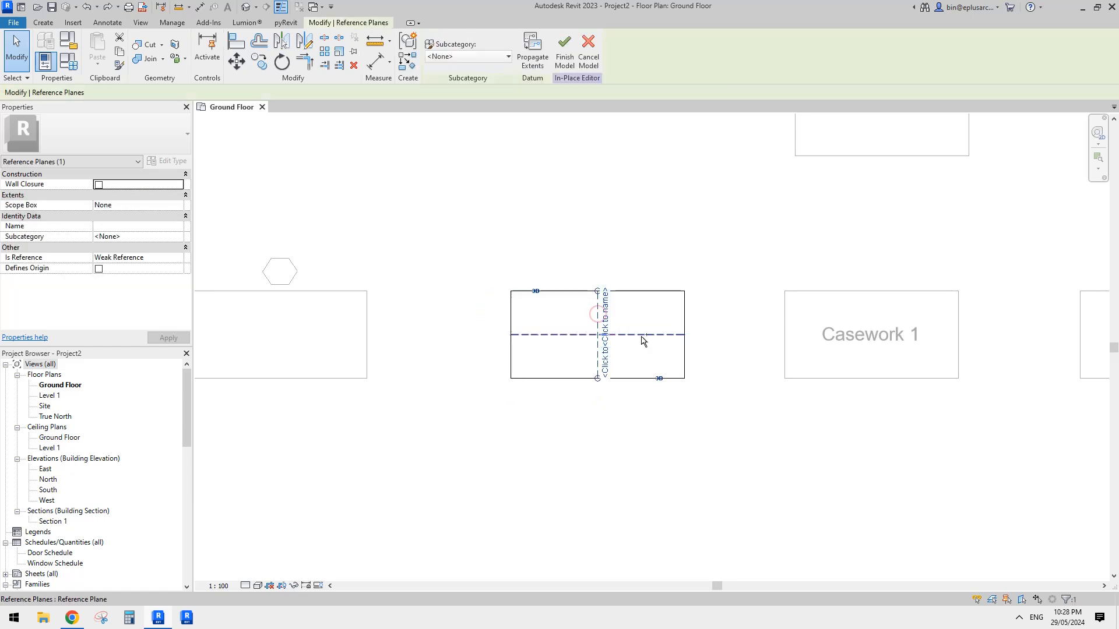
pyautogui.keyDown('ctrl'); pyautogui.click(644, 341); pyautogui.keyUp('ctrl')
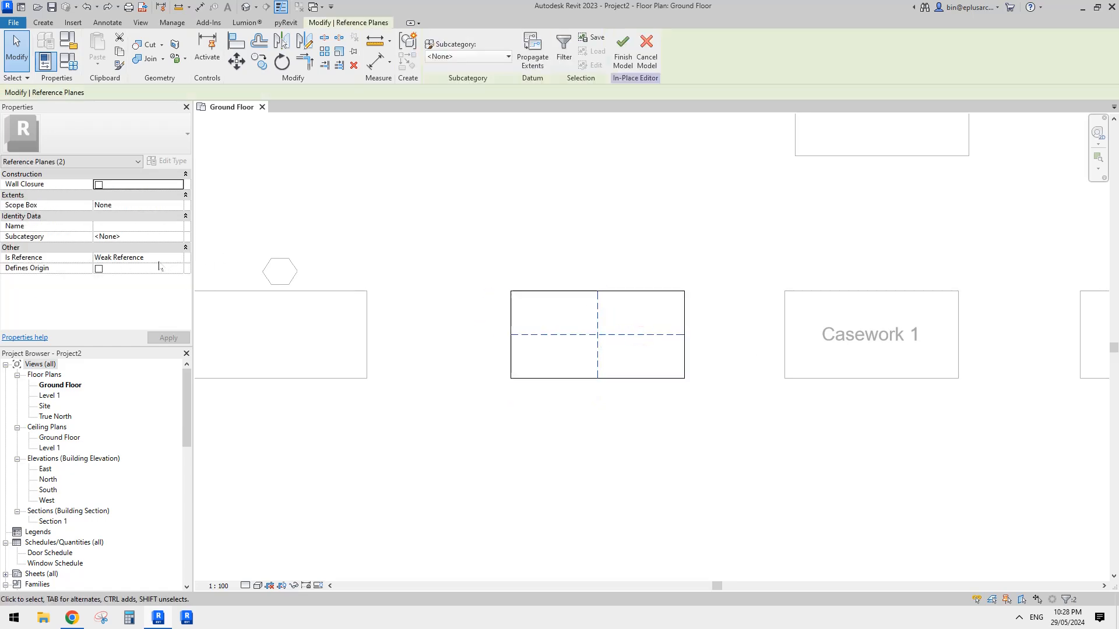
pyautogui.click(99, 269)
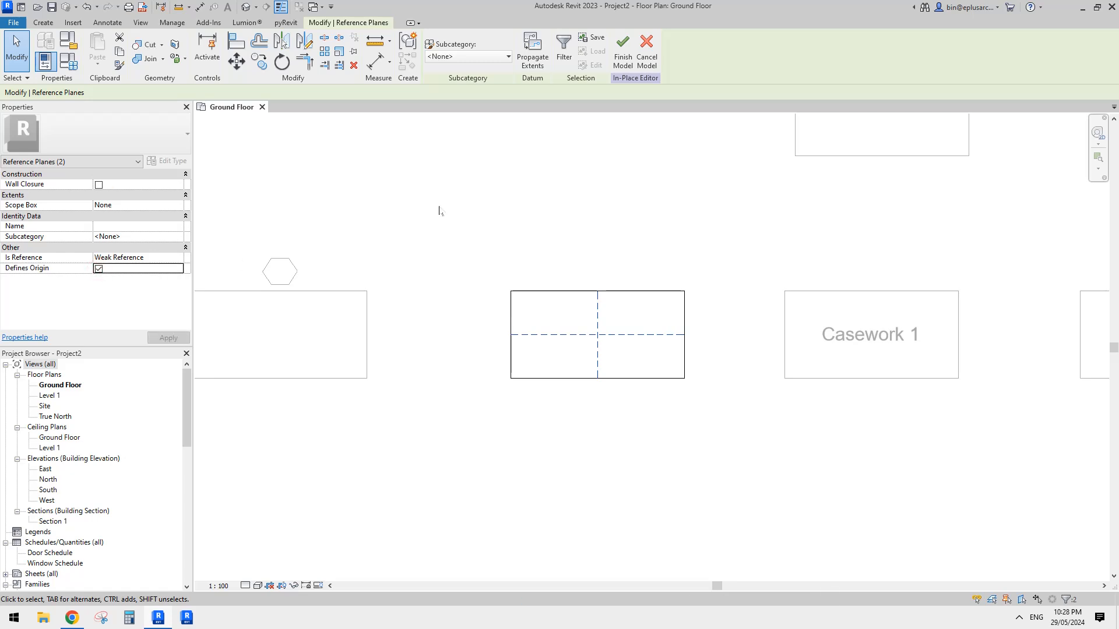
pyautogui.click(634, 344)
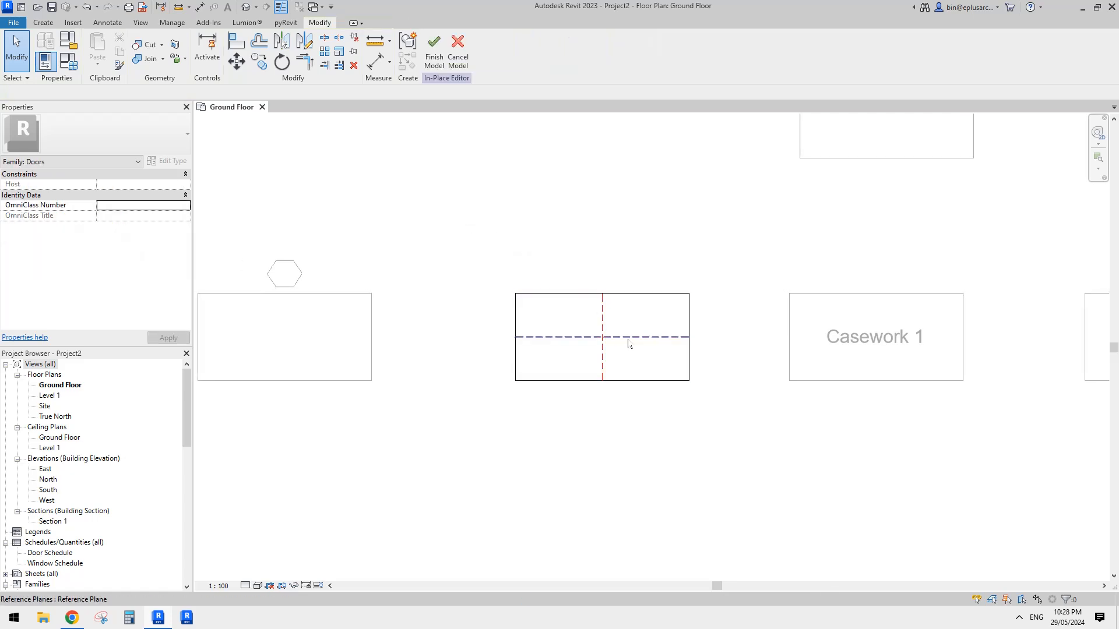
# Delete the vertical reference plane, keep only the horizontal one, and finish the in-place model
pyautogui.click(603, 322)
pyautogui.press('Delete')
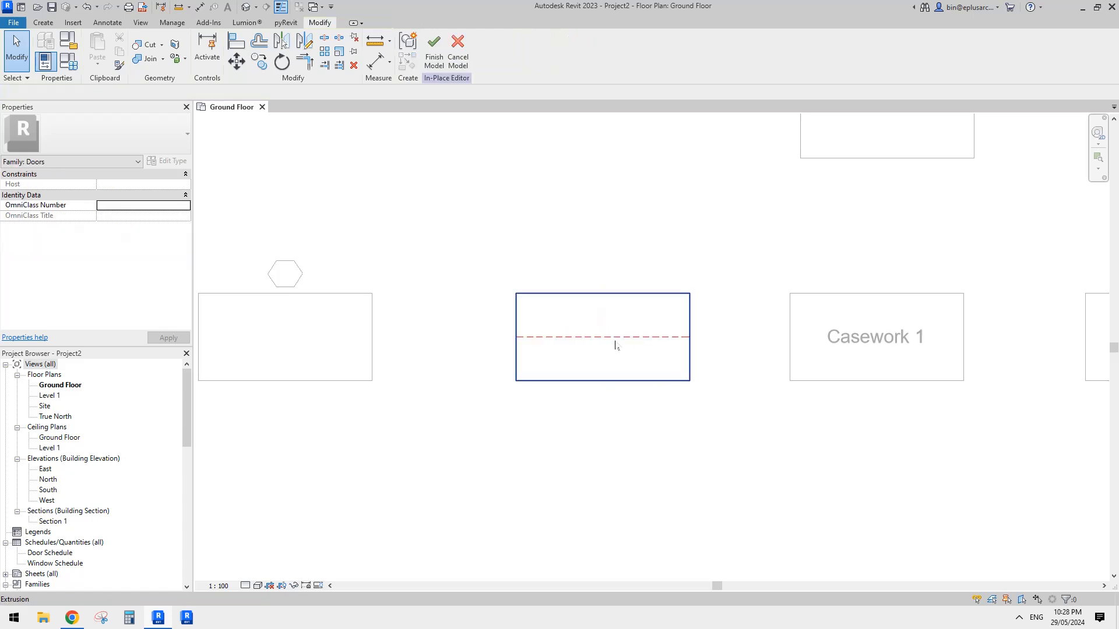
pyautogui.click(614, 339)
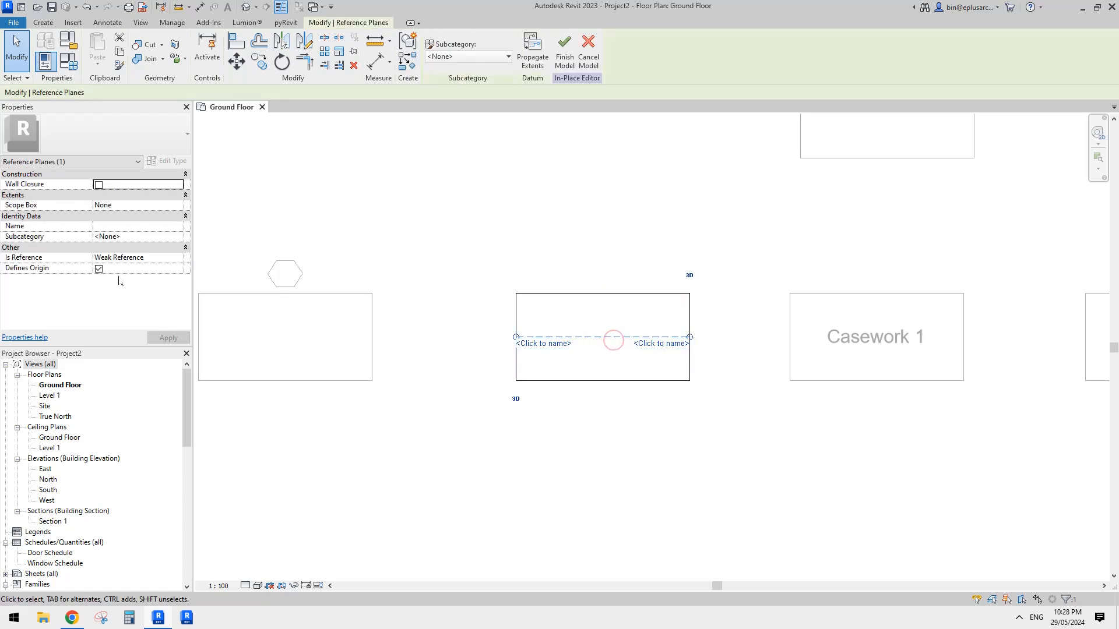
pyautogui.click(569, 63)
# Try tagging the door box by category with only the horizontal origin plane in its model
pyautogui.press('t')
pyautogui.press('g')
pyautogui.click(615, 329)
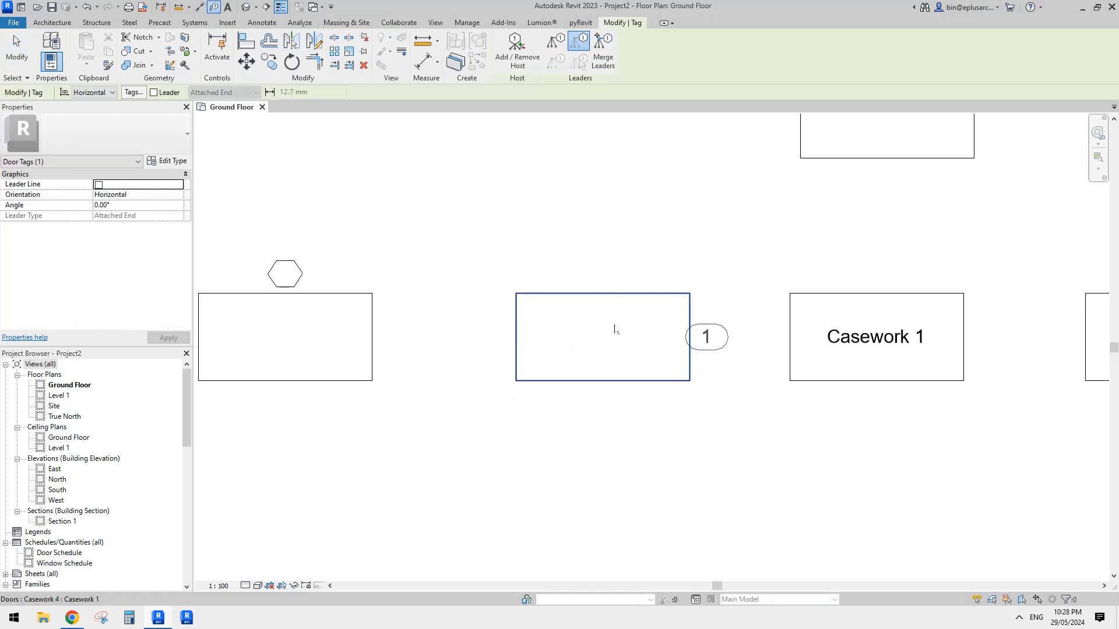
pyautogui.scroll(-1, 635, 339)
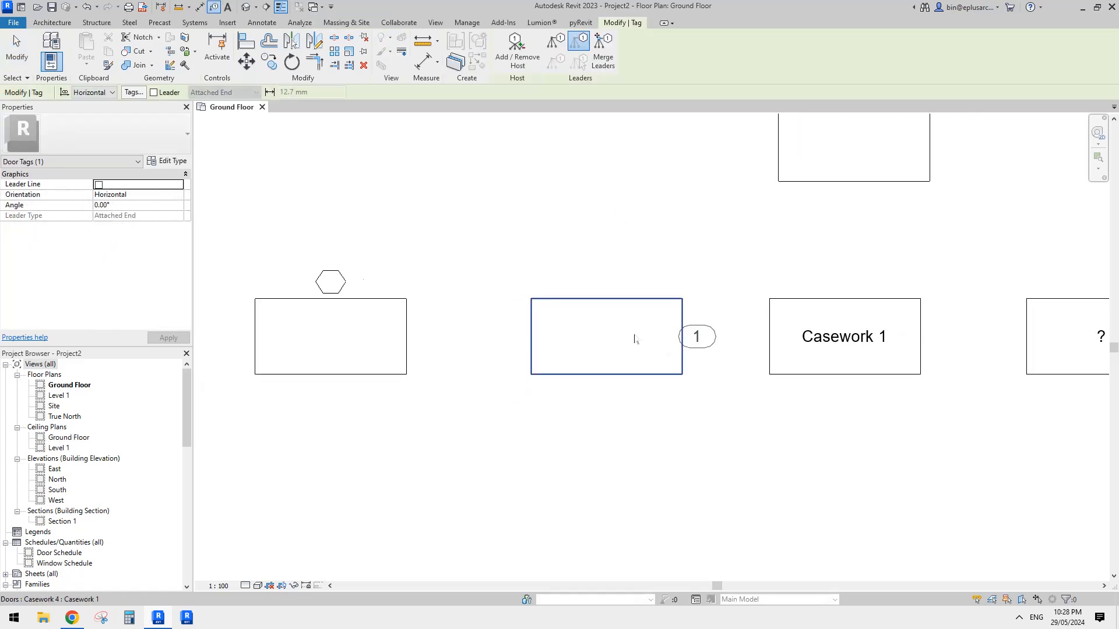
pyautogui.scroll(-1, 635, 339)
pyautogui.press('Escape')
# Edit the door box in place again, redraw the vertical reference plane through its centre as an origin plane, and finish the model
pyautogui.click(632, 314)
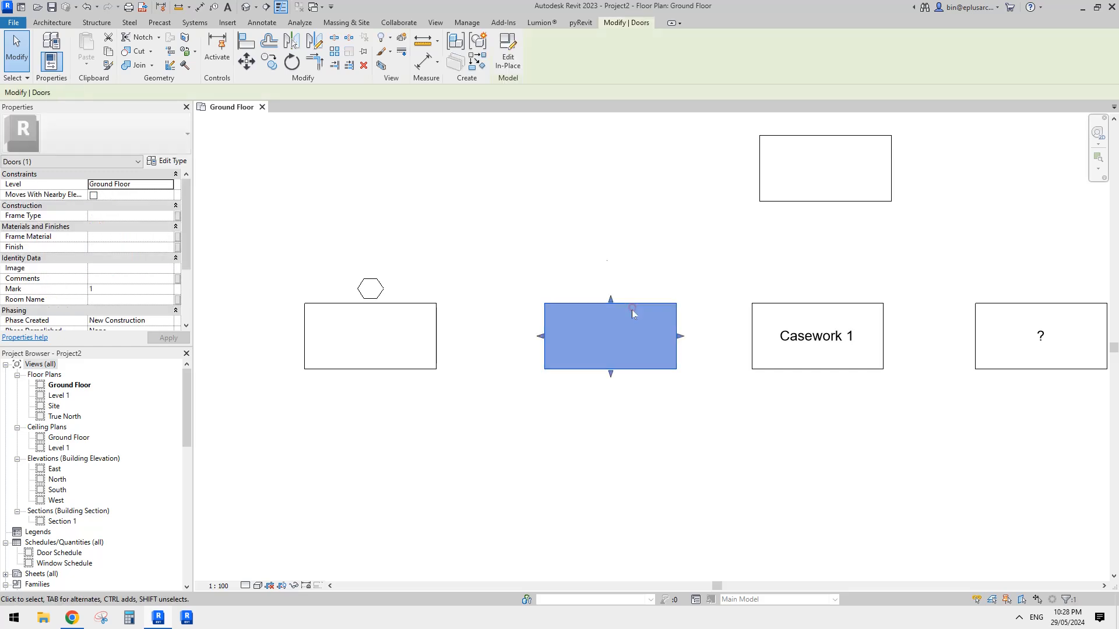
pyautogui.click(504, 50)
pyautogui.scroll(2, 638, 345)
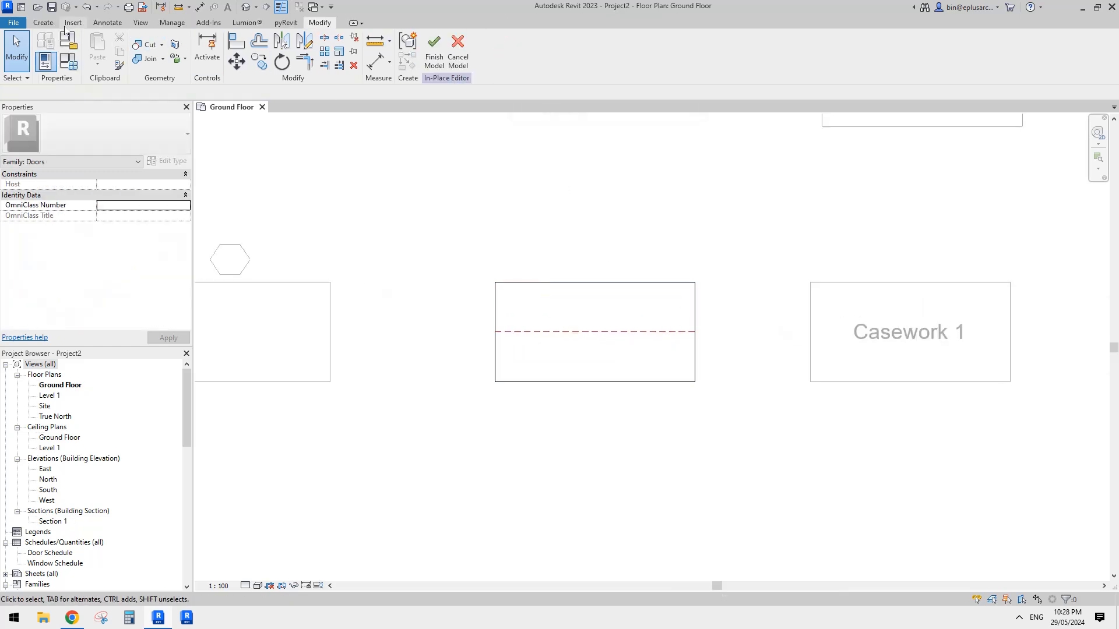
pyautogui.click(663, 50)
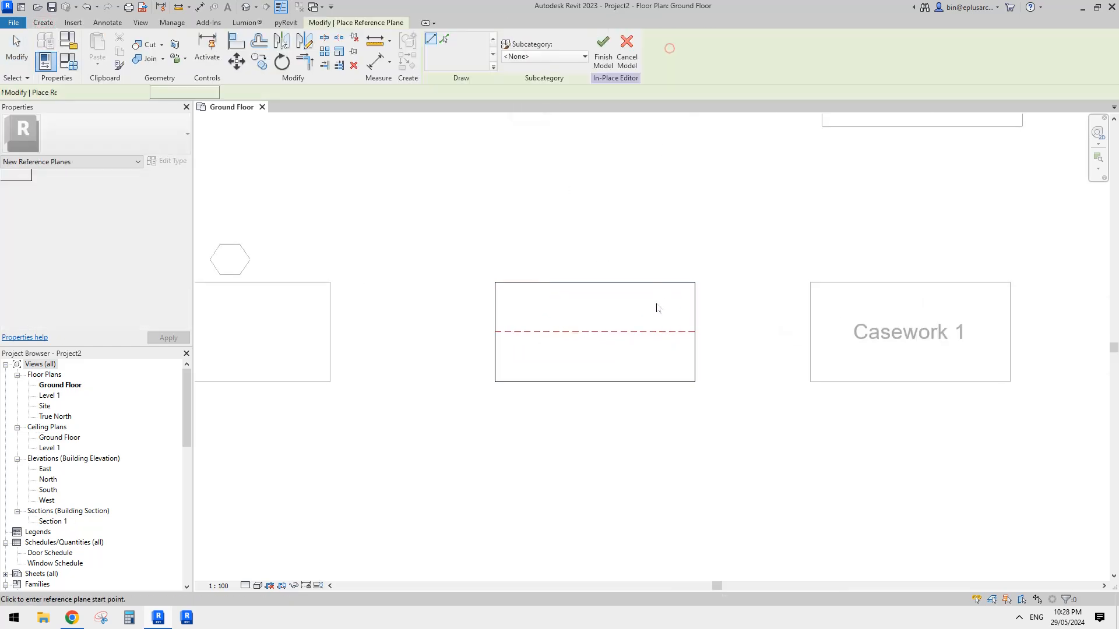
pyautogui.click(595, 381)
pyautogui.click(595, 282)
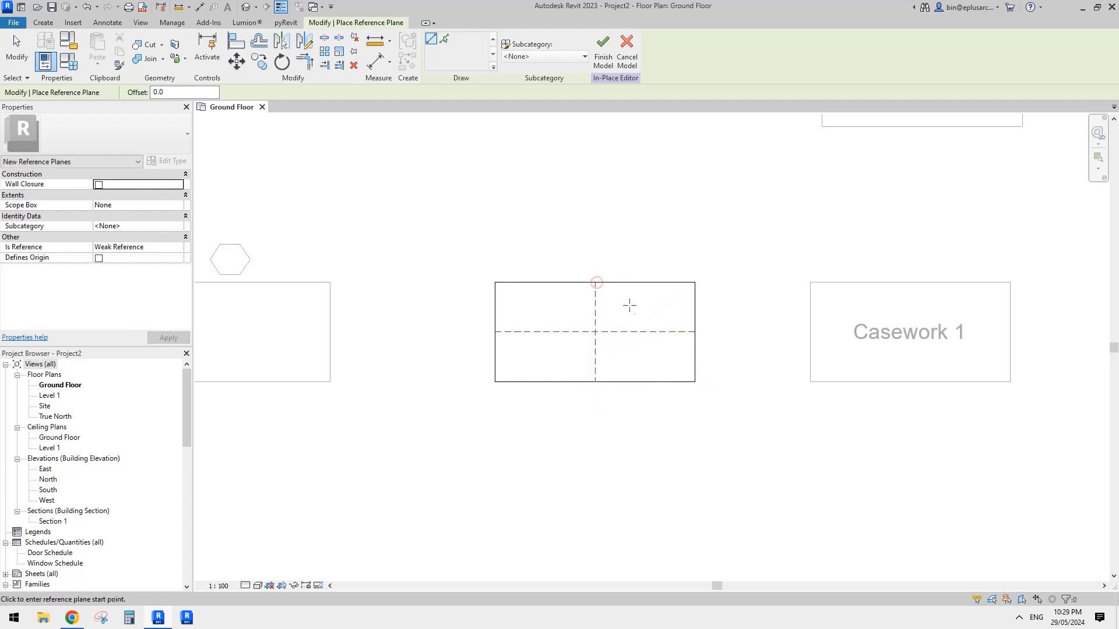
pyautogui.press('Escape')
pyautogui.click(595, 323)
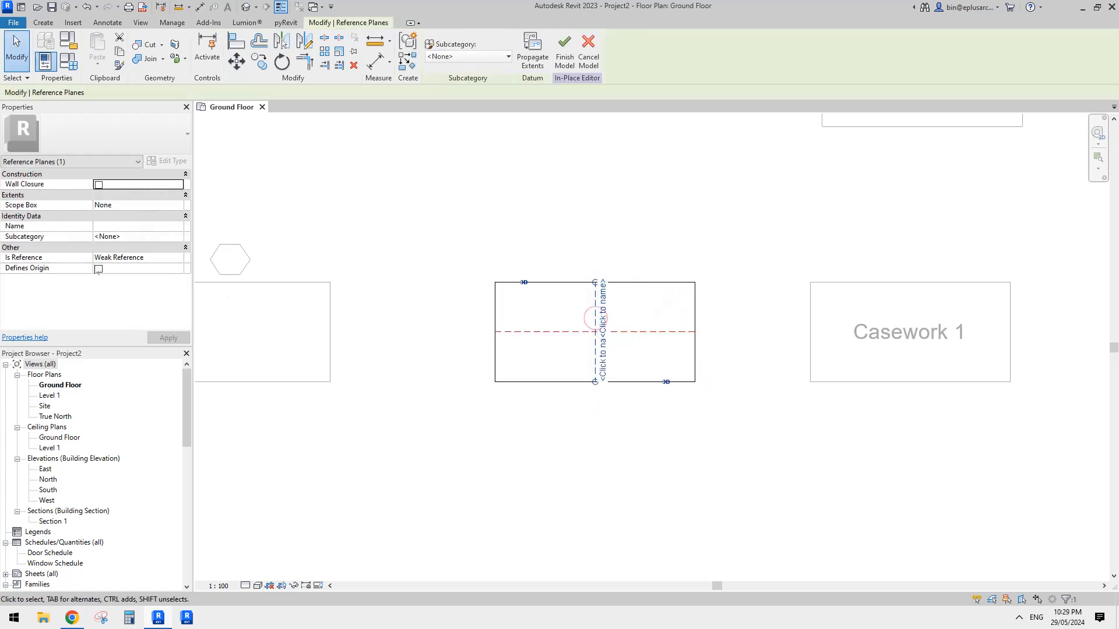
pyautogui.click(564, 58)
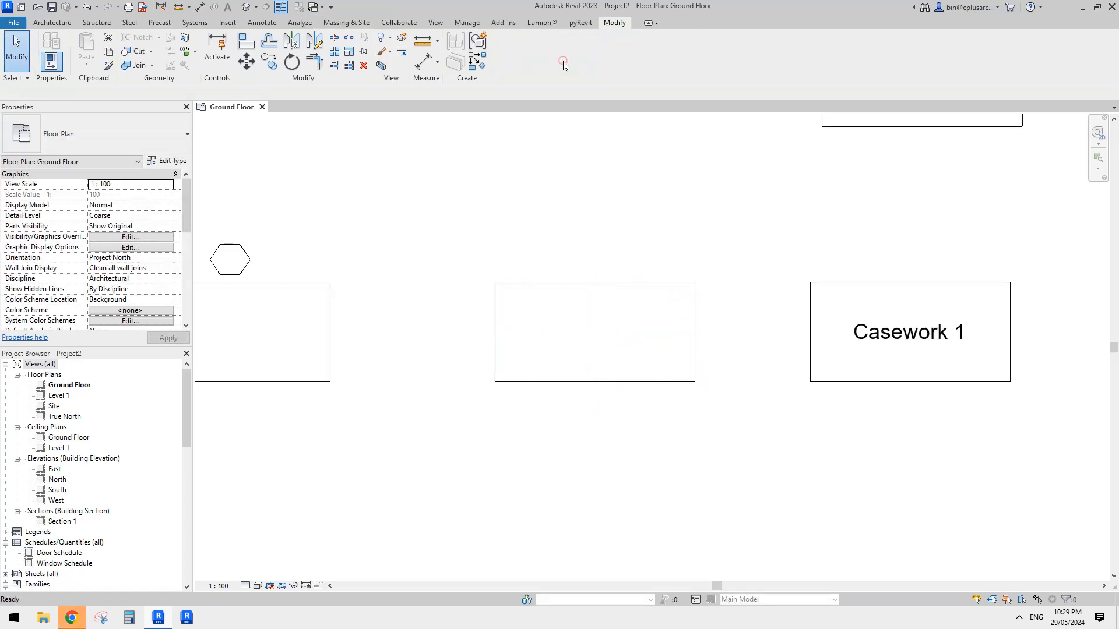
# Tag the original door box in the row by category
pyautogui.press('t')
pyautogui.press('g')
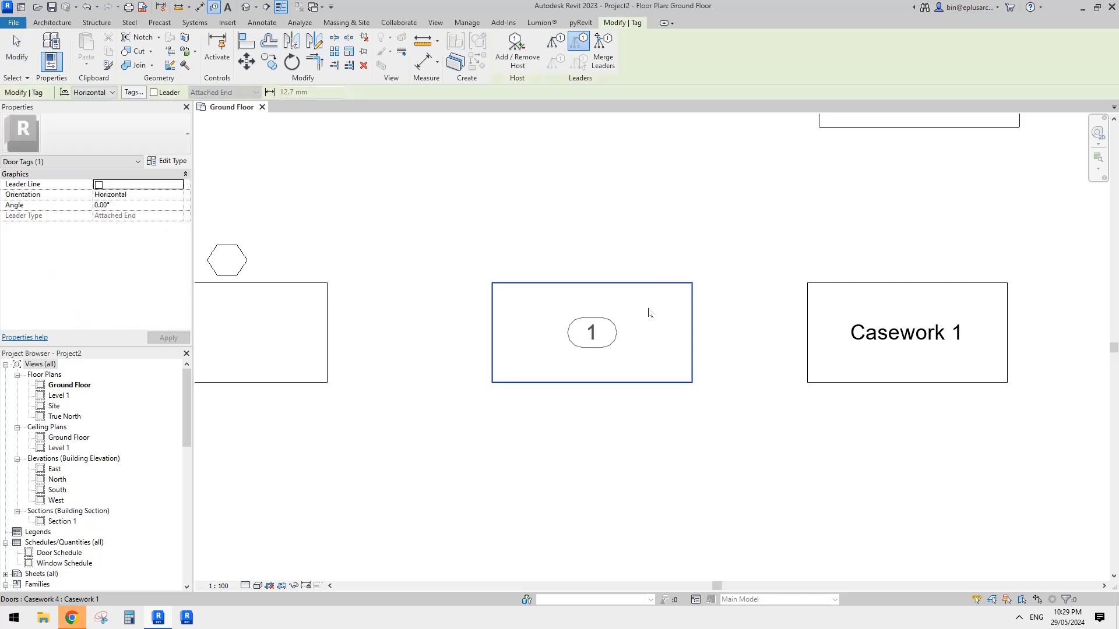
pyautogui.click(650, 311)
pyautogui.scroll(-1, 606, 345)
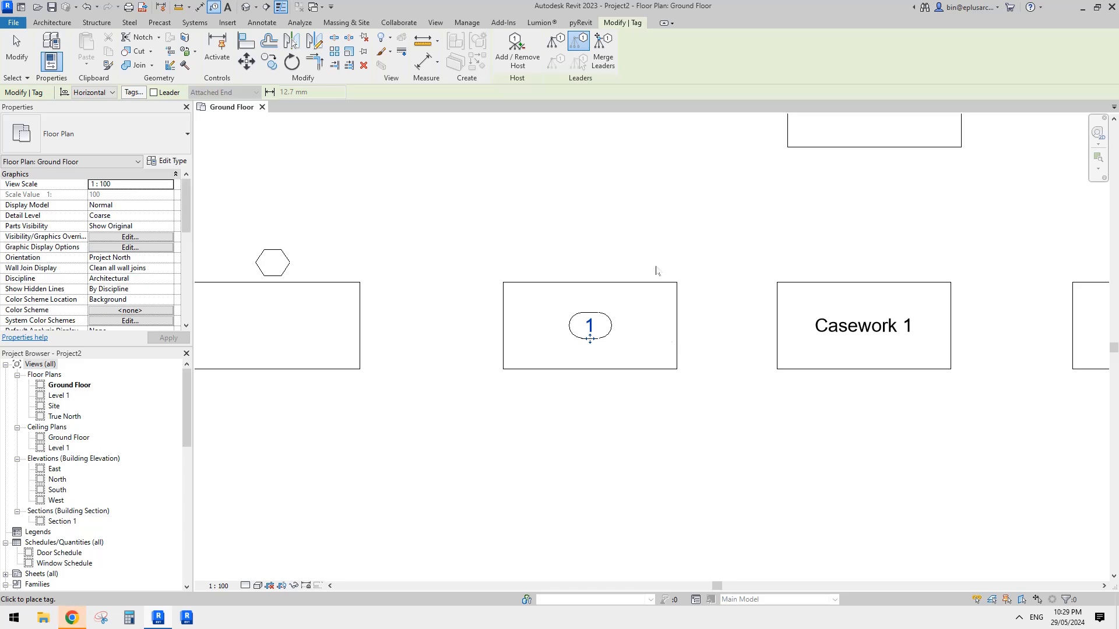
pyautogui.press('Escape')
pyautogui.press('Escape')
# Try to tag the copied door box above the row by category
pyautogui.scroll(-4, 636, 259)
pyautogui.moveTo(646, 320); pyautogui.dragTo(595, 383, button='middle')
pyautogui.scroll(1, 711, 263)
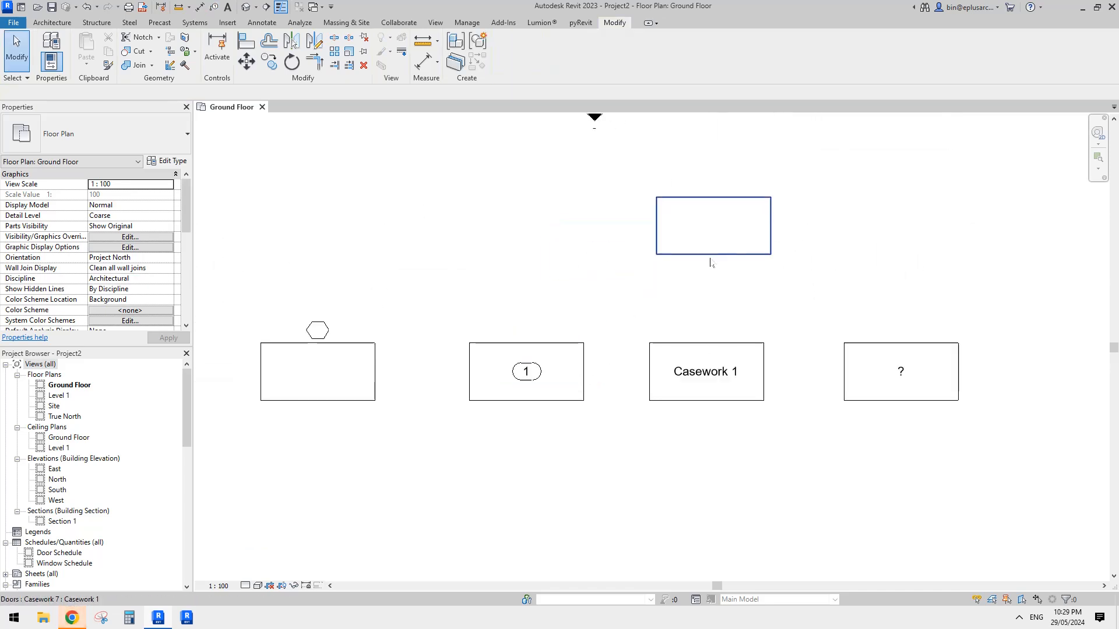
pyautogui.click(722, 248)
pyautogui.scroll(-1, 719, 271)
pyautogui.moveTo(718, 275); pyautogui.dragTo(618, 245, button='middle')
pyautogui.scroll(-1, 701, 290)
pyautogui.scroll(-3, 677, 306)
pyautogui.press('Escape')
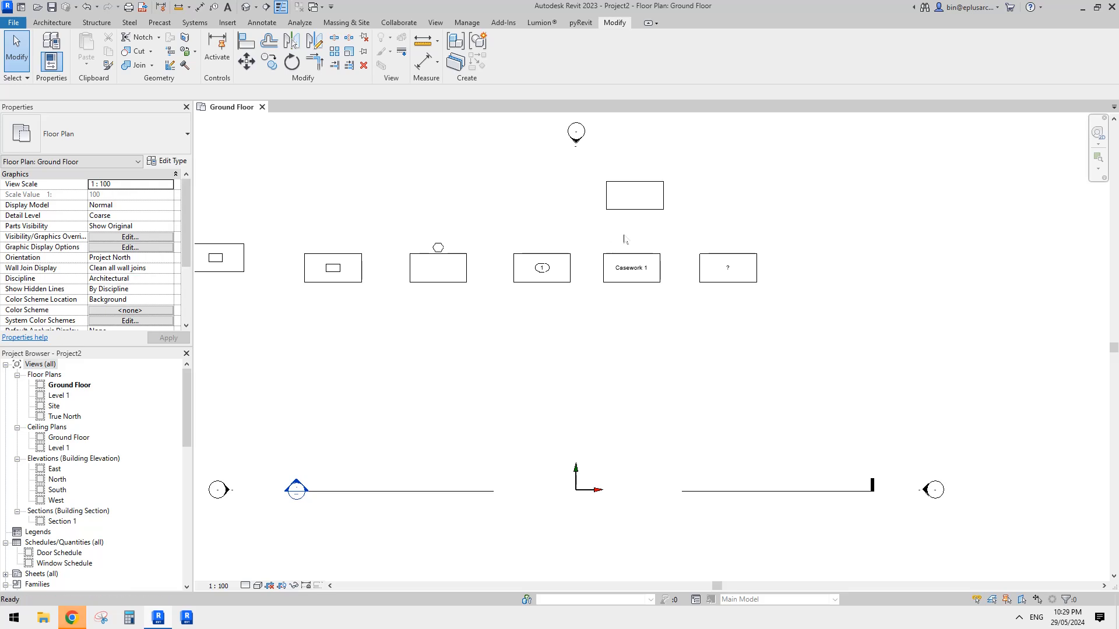
pyautogui.click(638, 202)
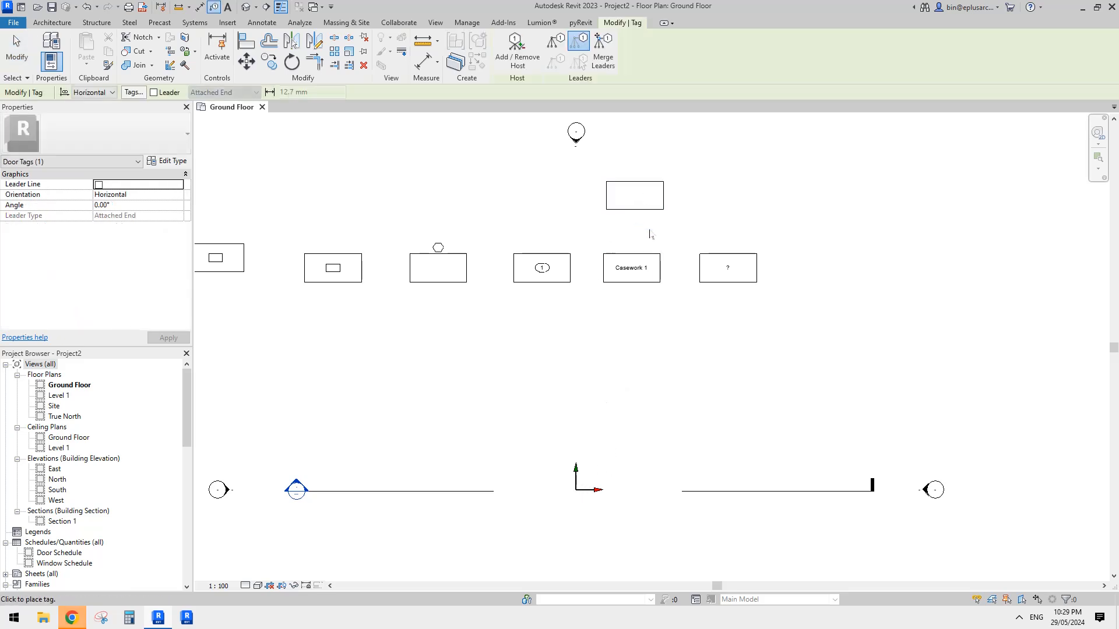
pyautogui.press('Escape')
# Copy the tagged door box in the row and move the copy to the empty space below it
pyautogui.scroll(1, 570, 249)
pyautogui.click(565, 263)
pyautogui.moveTo(580, 261); pyautogui.dragTo(637, 285, button='middle')
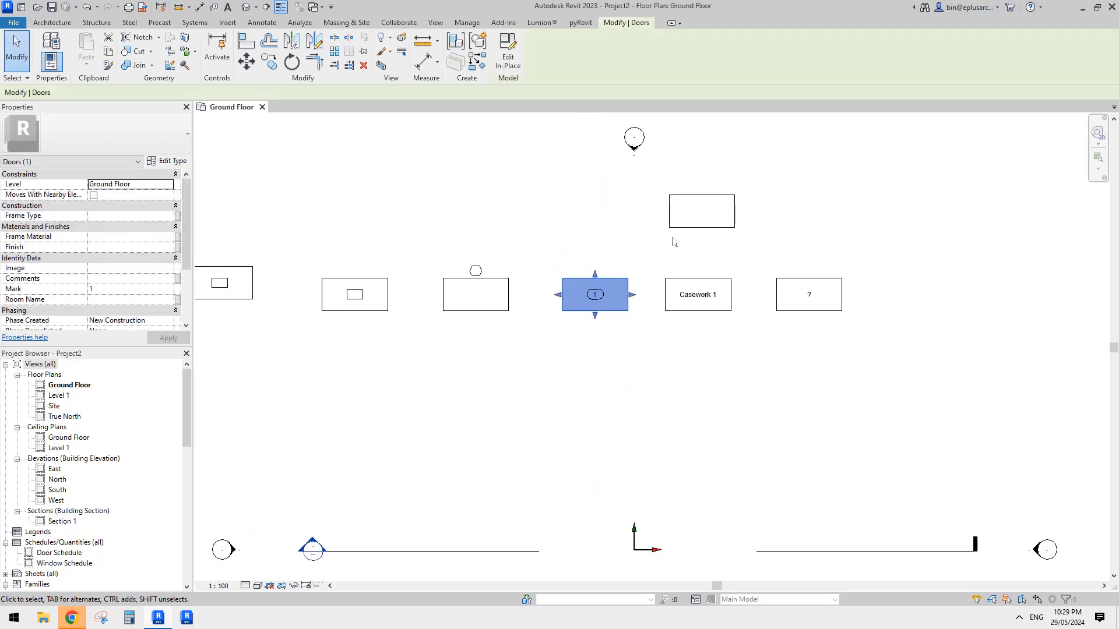
pyautogui.click(627, 307)
pyautogui.click(573, 375)
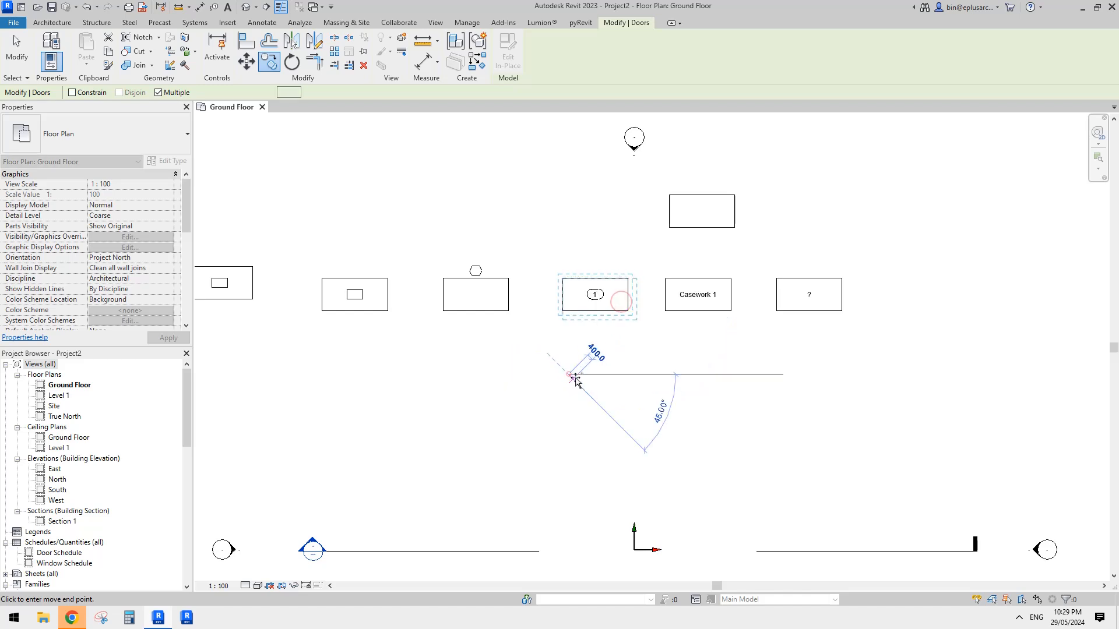
pyautogui.press('Escape')
pyautogui.click(626, 298)
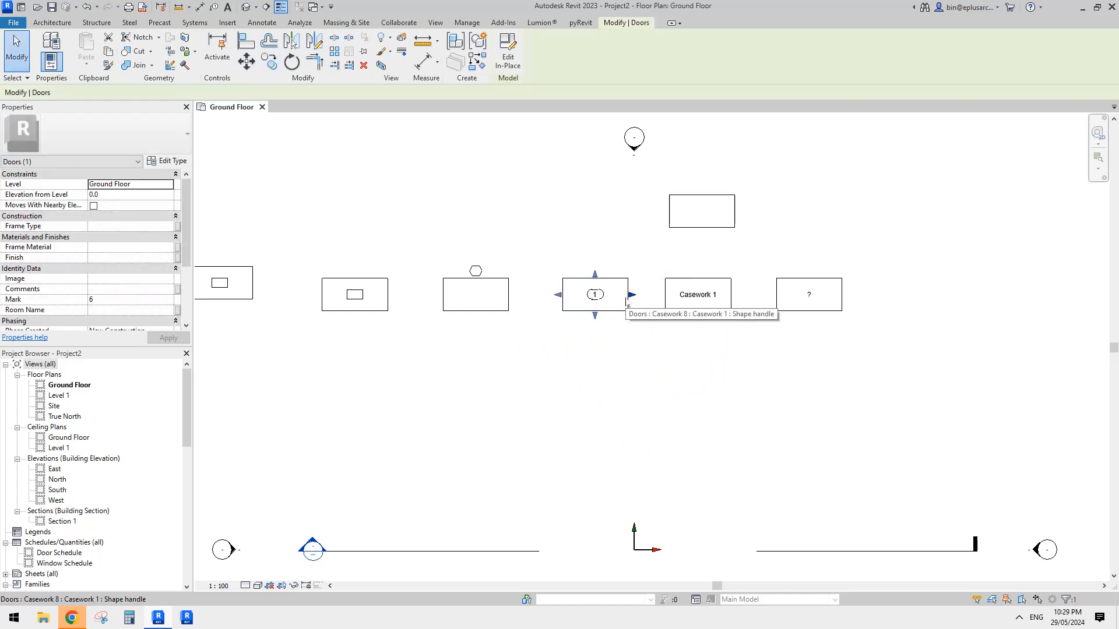
pyautogui.scroll(2, 626, 302)
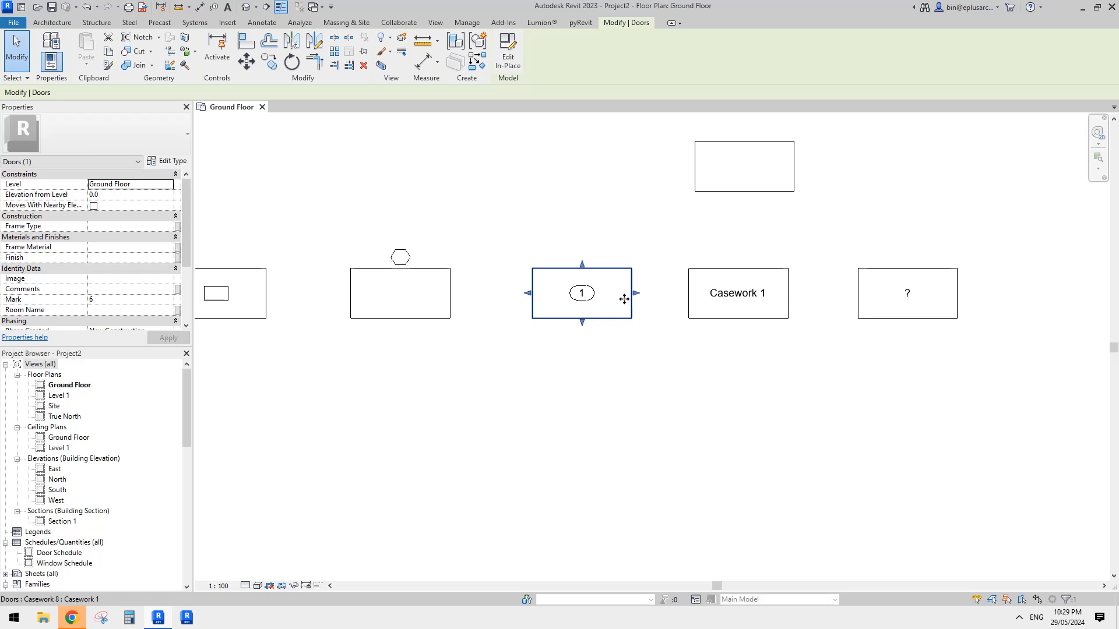
pyautogui.moveTo(624, 299); pyautogui.dragTo(619, 399)
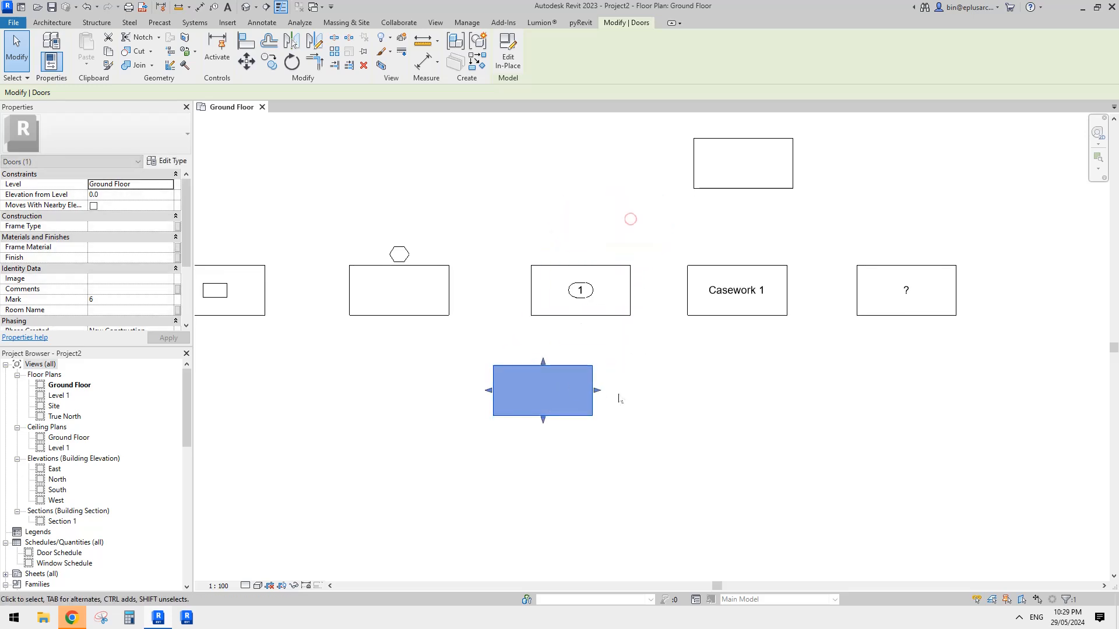
pyautogui.click(644, 344)
pyautogui.moveTo(639, 380); pyautogui.dragTo(616, 344, button='middle')
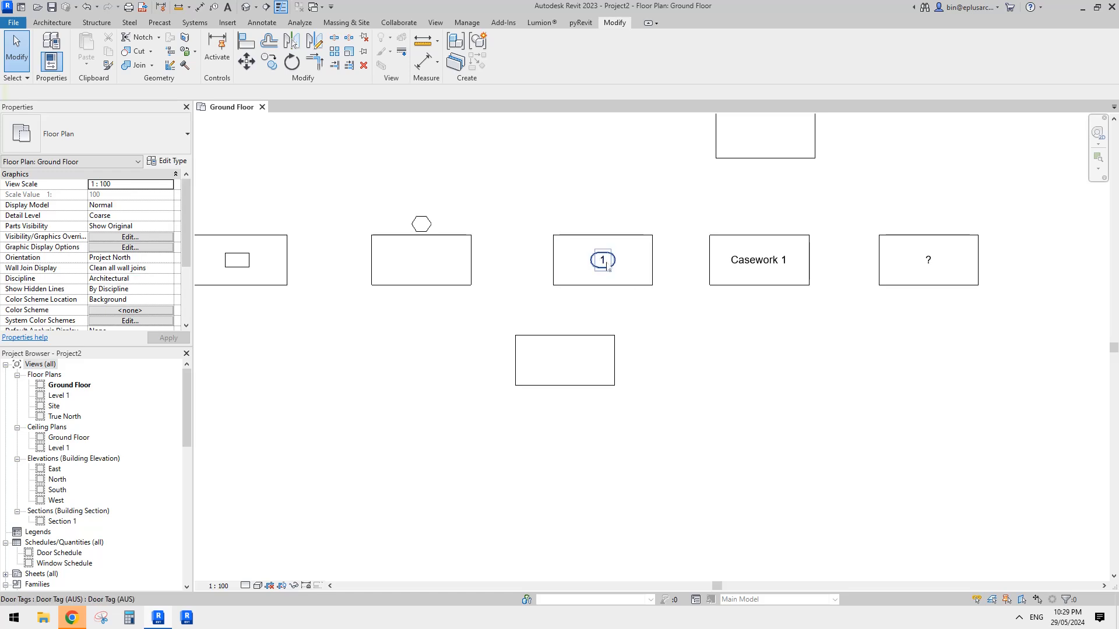
pyautogui.moveTo(620, 289); pyautogui.dragTo(637, 312, button='middle')
# Tag the copied door box below the row by category
pyautogui.click(588, 349)
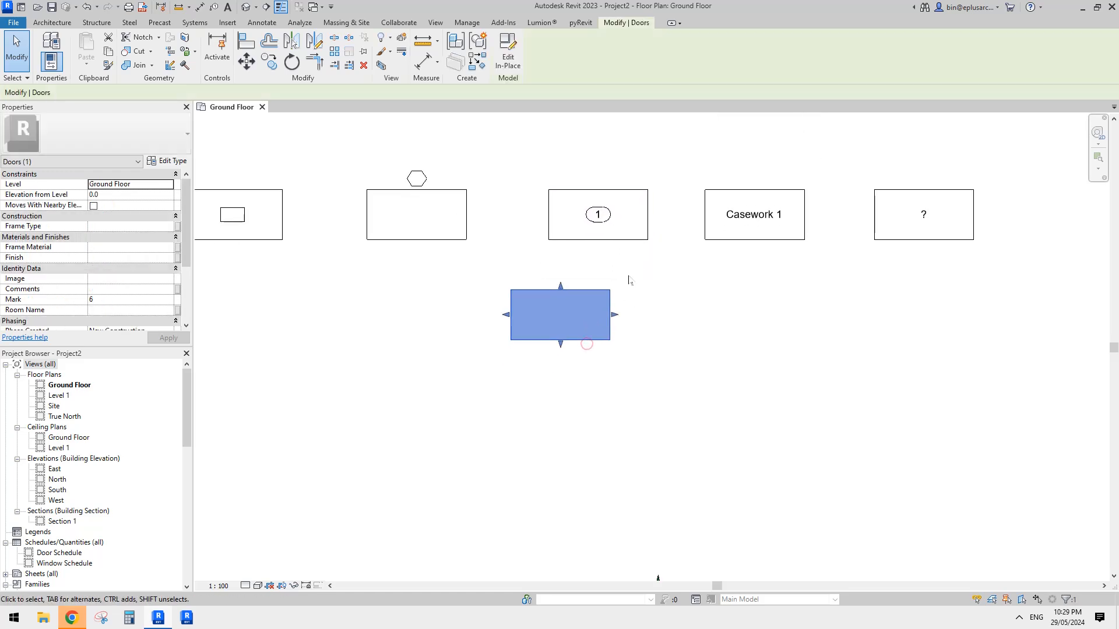
pyautogui.press('g')
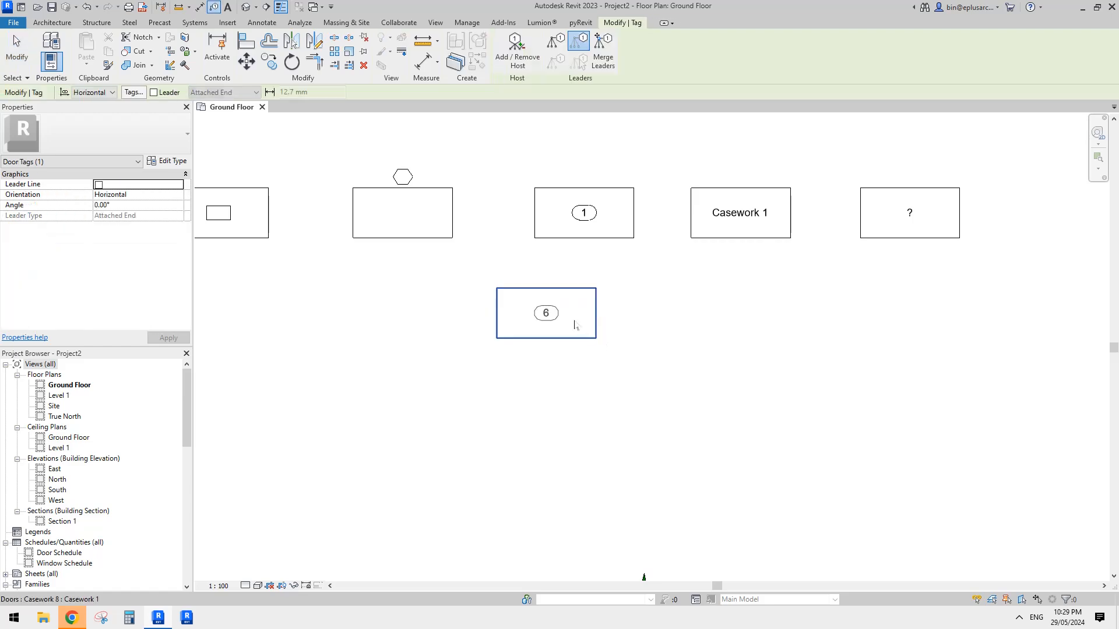
pyautogui.click(573, 320)
pyautogui.scroll(-1, 602, 309)
pyautogui.press('Escape')
# Move the tagged copy around below the row and place it under the original door box
pyautogui.moveTo(591, 323); pyautogui.dragTo(613, 351)
pyautogui.click(614, 349)
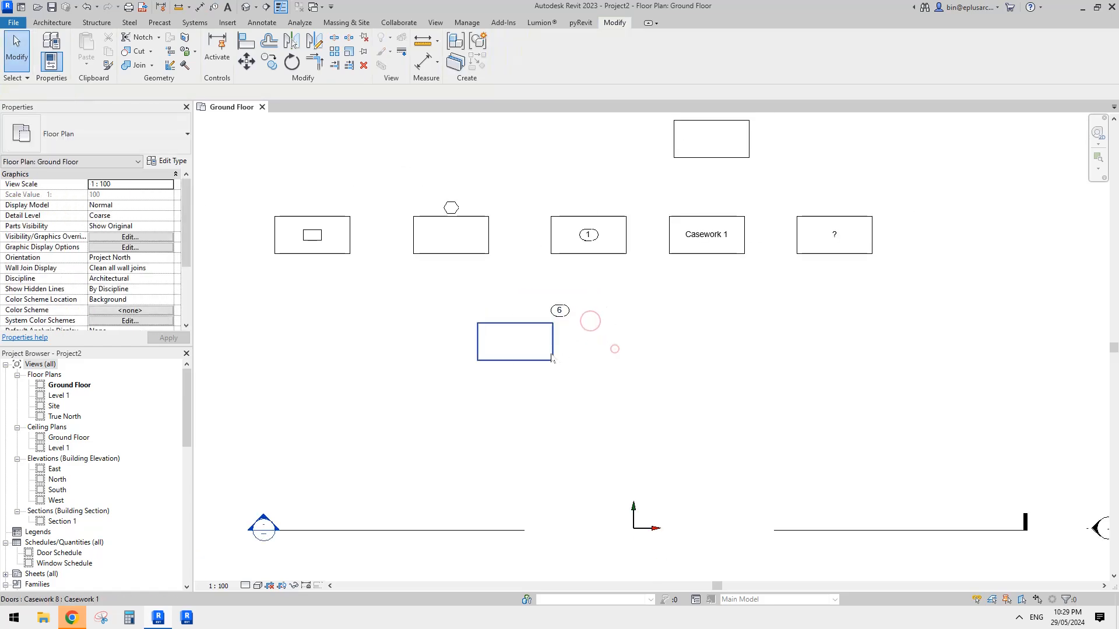
pyautogui.moveTo(538, 348); pyautogui.dragTo(621, 352)
pyautogui.click(631, 320)
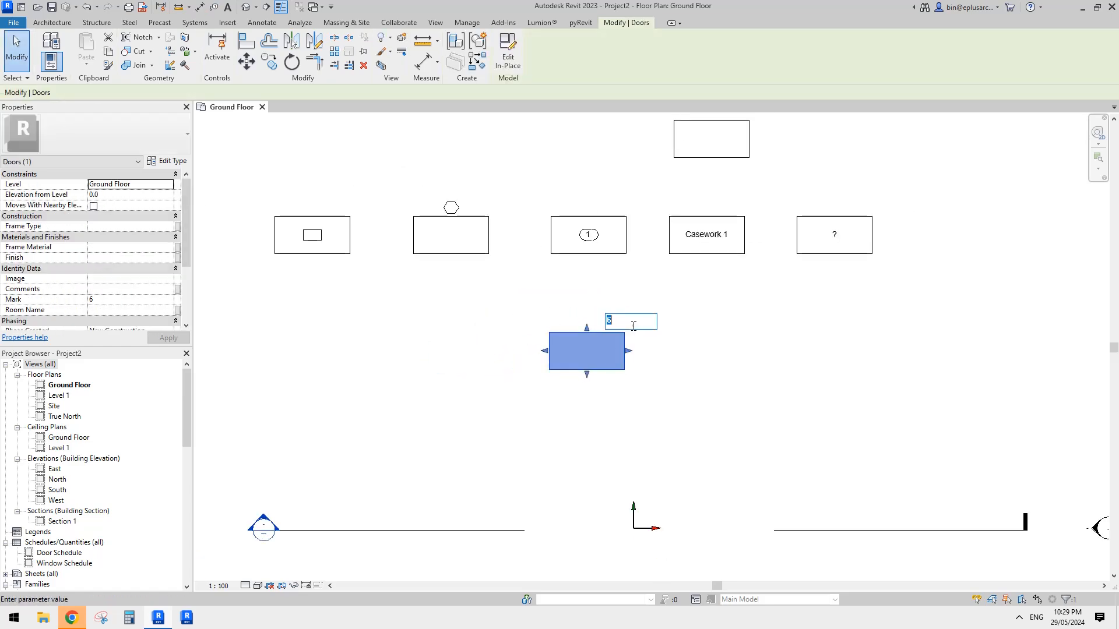
pyautogui.click(666, 348)
# Delete the off-centre tag of the moved door box and tag the box again by category
pyautogui.click(639, 322)
pyautogui.press('Delete')
pyautogui.press('t')
pyautogui.press('g')
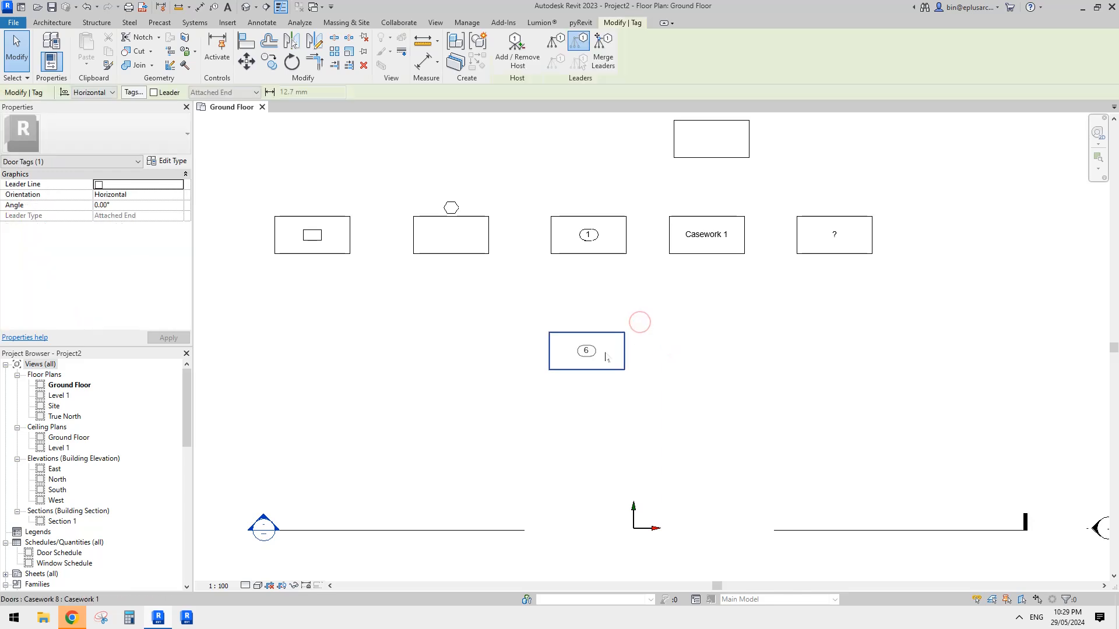
pyautogui.click(605, 352)
pyautogui.scroll(1, 588, 356)
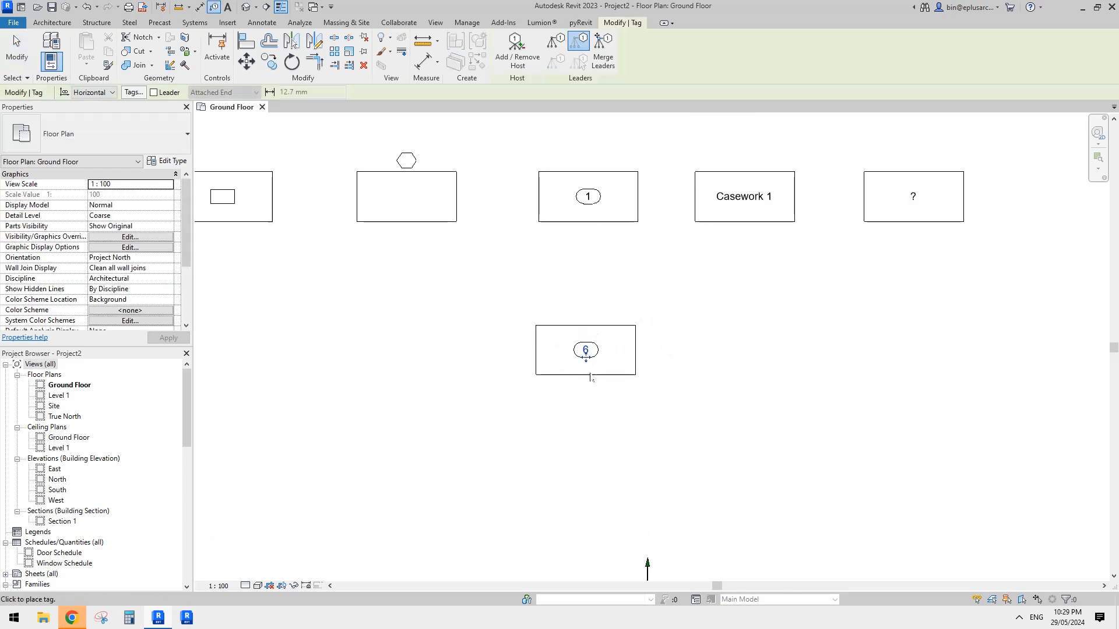
# Try tagging the door box above the row by category, and delete the door tag from the internal origin
pyautogui.scroll(-2, 588, 352)
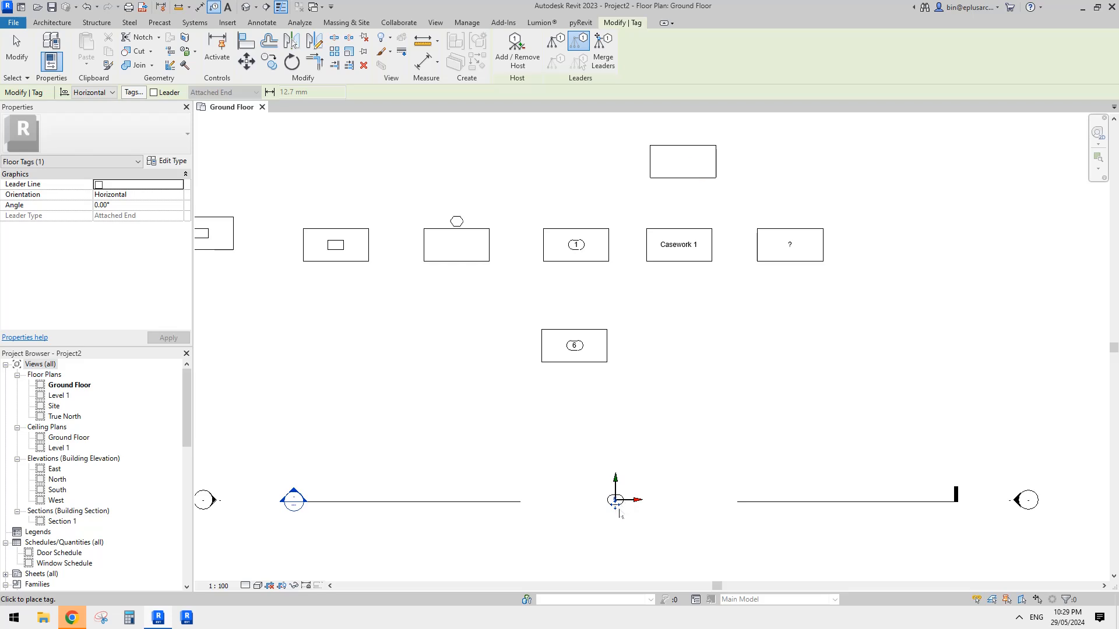
pyautogui.scroll(2, 640, 524)
pyautogui.press('Escape')
pyautogui.click(600, 491)
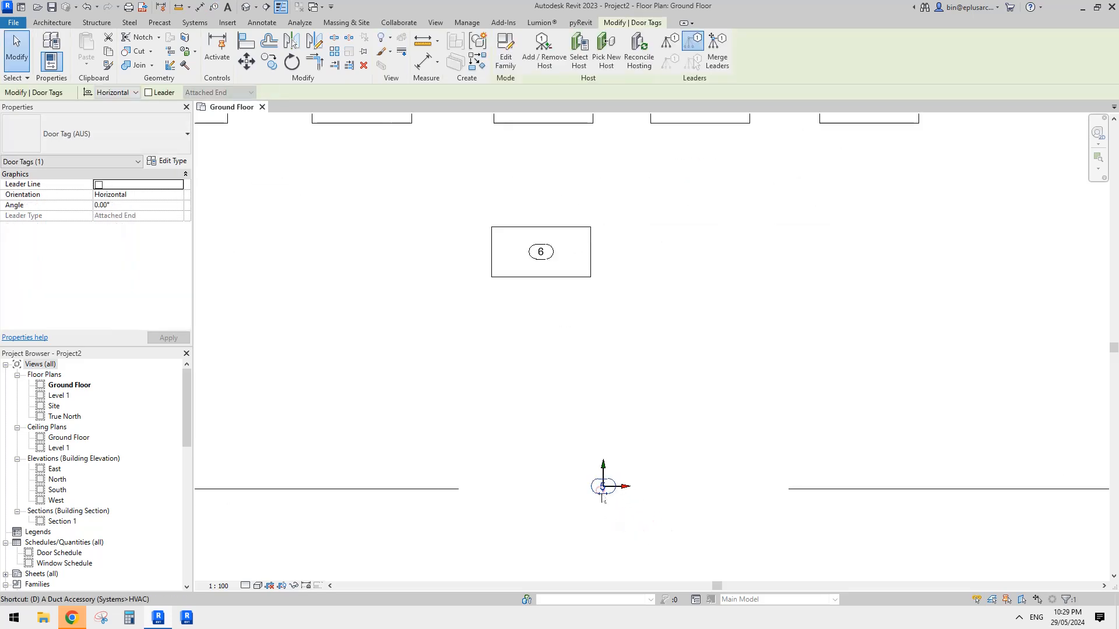
pyautogui.press('Delete')
# Compare the tagged door box below the row with the untagged door box above the row
pyautogui.scroll(-2, 591, 495)
pyautogui.moveTo(635, 347)
pyautogui.mouseDown(button='middle')
pyautogui.moveTo(648, 366)
pyautogui.moveTo(659, 338)
pyautogui.moveTo(712, 350)
pyautogui.moveTo(656, 370)
pyautogui.mouseUp(button='middle')
pyautogui.scroll(1, 627, 354)
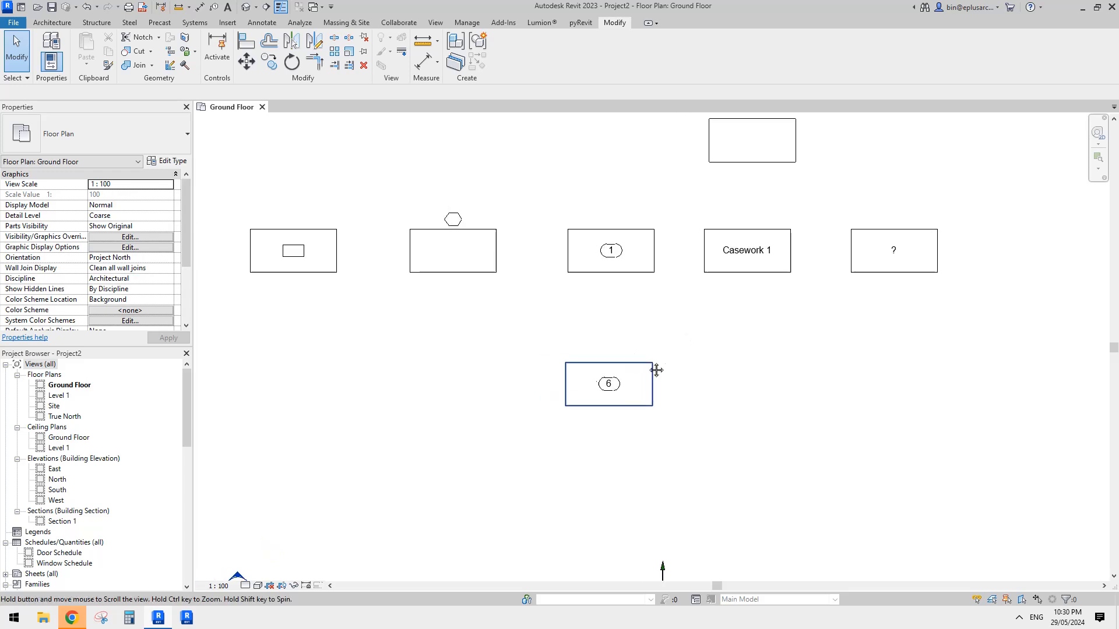
pyautogui.scroll(-2, 659, 364)
pyautogui.moveTo(687, 323); pyautogui.dragTo(698, 355, button='middle')
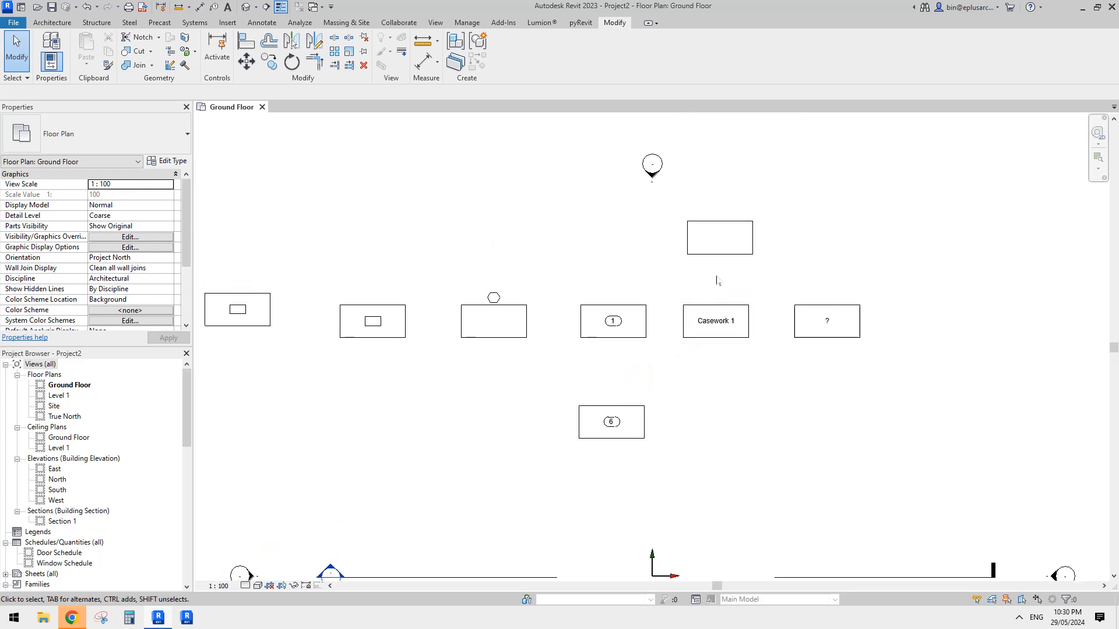
pyautogui.moveTo(729, 263); pyautogui.dragTo(721, 278, button='middle')
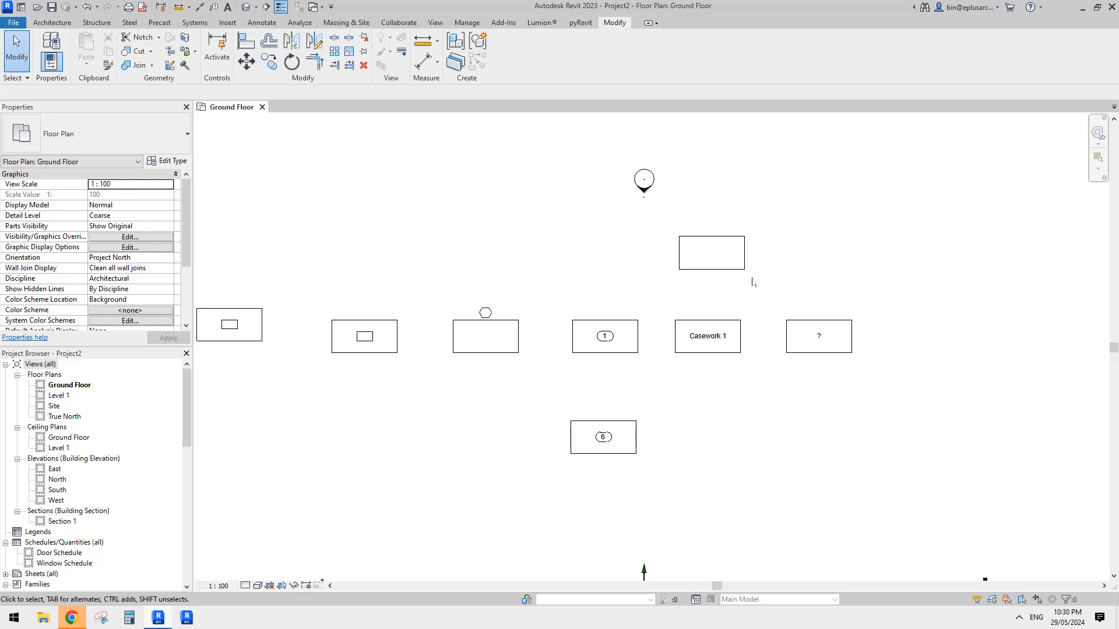
pyautogui.scroll(2, 737, 274)
pyautogui.moveTo(729, 296); pyautogui.dragTo(739, 290, button='middle')
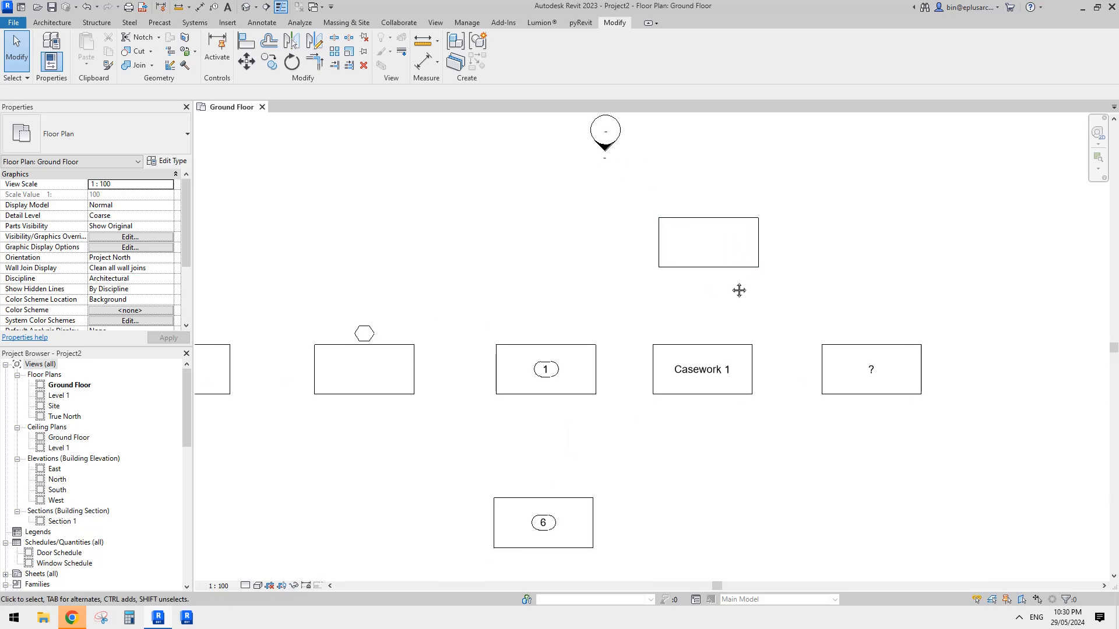
pyautogui.scroll(2, 722, 282)
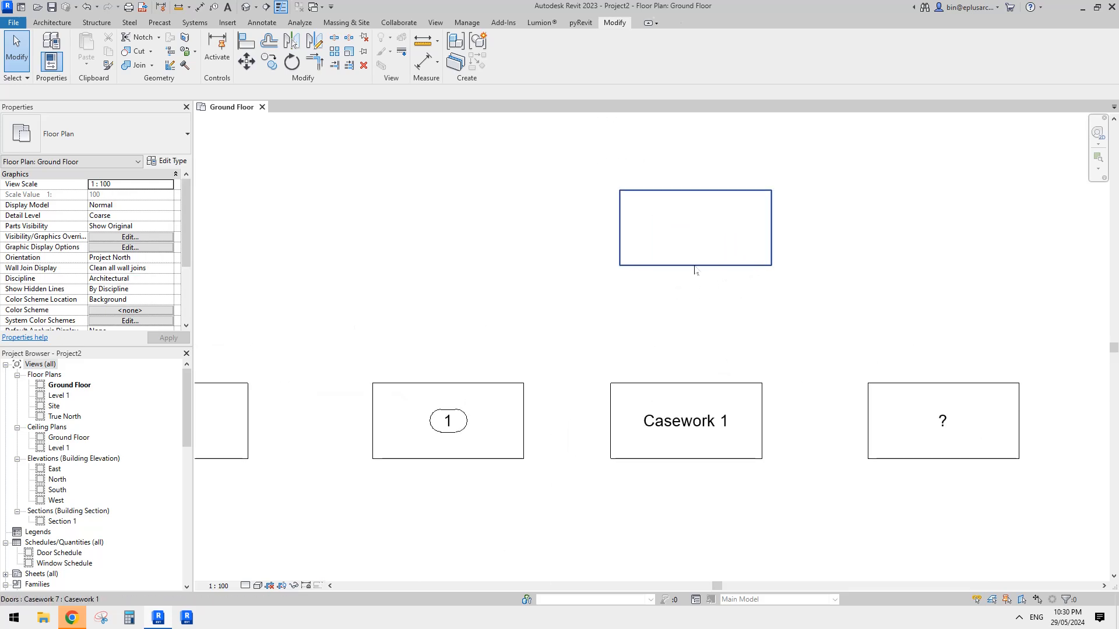
pyautogui.click(737, 282)
pyautogui.moveTo(724, 278); pyautogui.dragTo(692, 263, button='middle')
pyautogui.scroll(-1, 730, 291)
pyautogui.click(726, 253)
pyautogui.scroll(-1, 757, 255)
# Draw a horizontal Double brick - 270 wall about 6800 mm long in the empty area beside the untagged door box
pyautogui.moveTo(772, 255); pyautogui.dragTo(669, 260, button='middle')
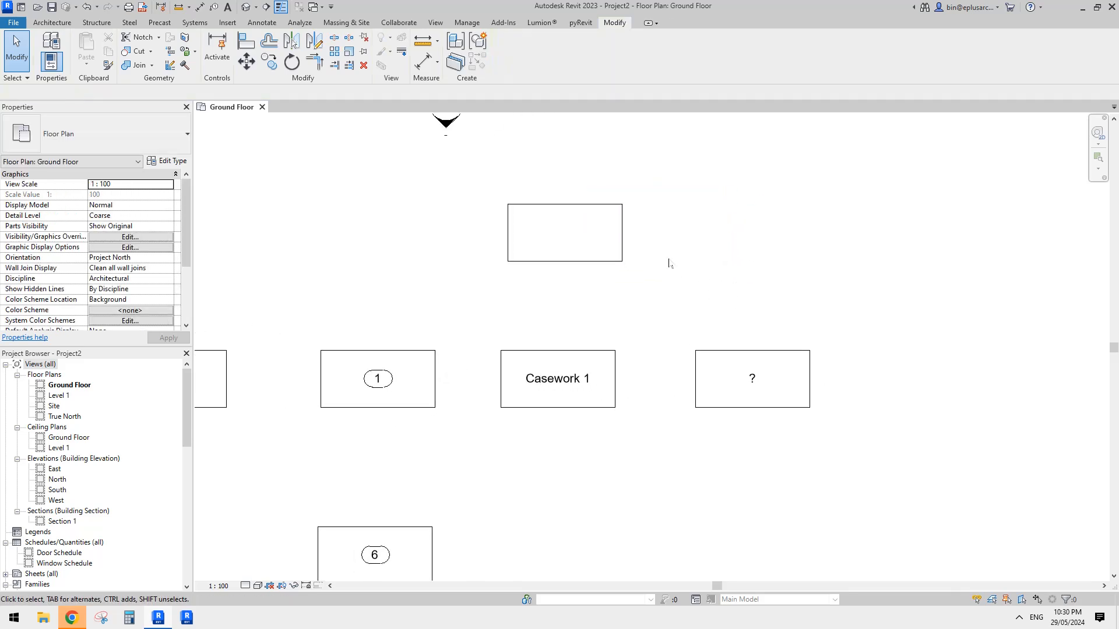
pyautogui.moveTo(741, 328); pyautogui.dragTo(600, 342, button='middle')
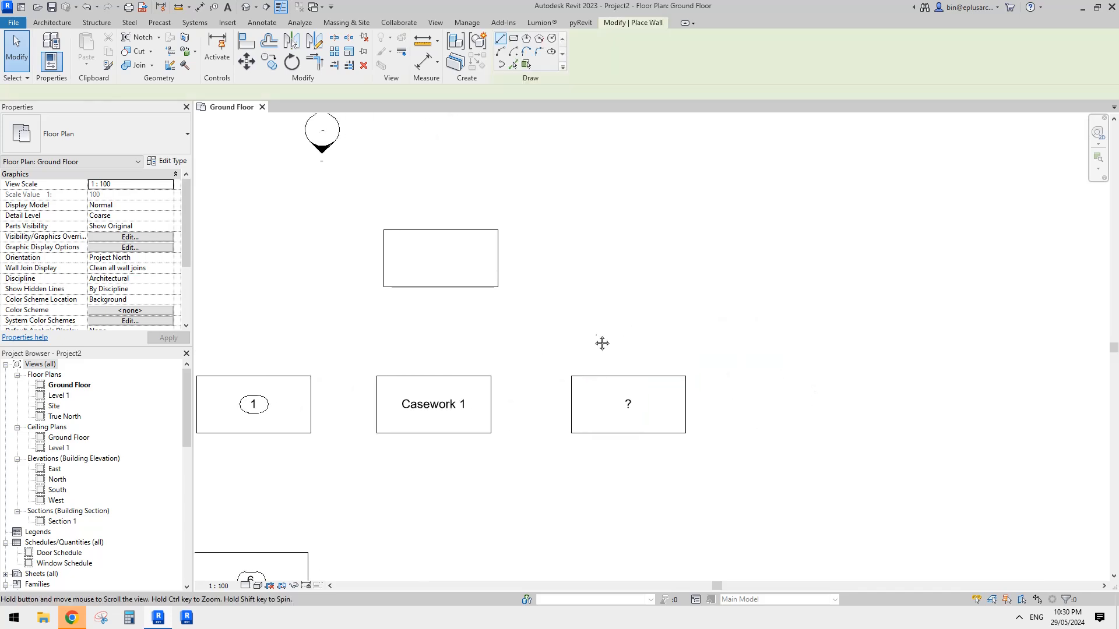
pyautogui.press('w')
pyautogui.press('a')
pyautogui.moveTo(570, 271); pyautogui.dragTo(557, 280, button='middle')
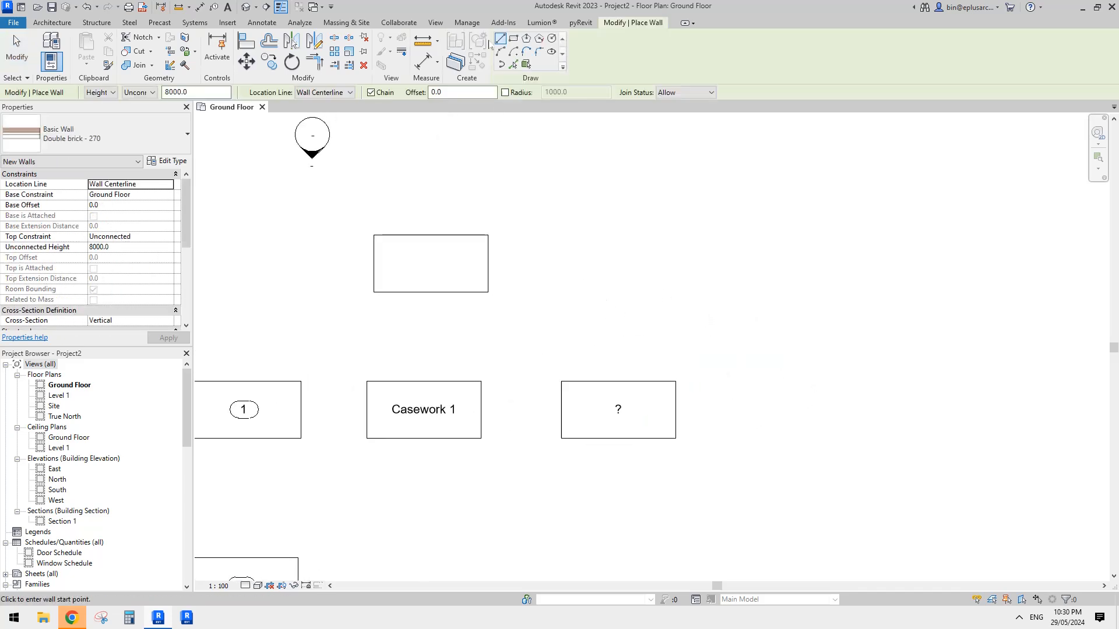
pyautogui.click(659, 288)
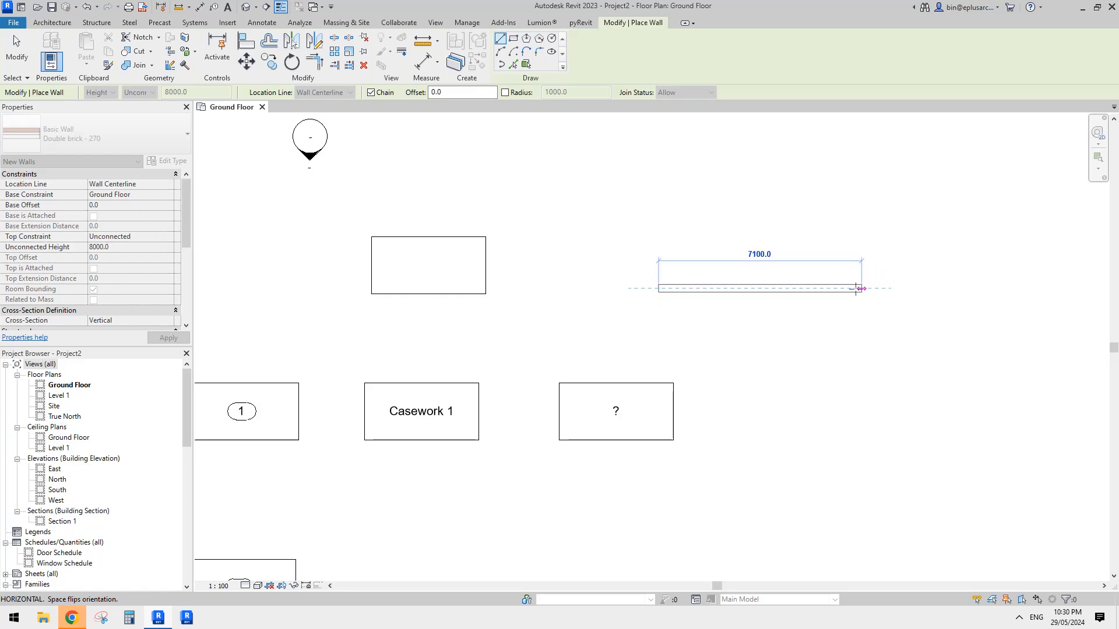
pyautogui.click(858, 288)
pyautogui.press('Escape')
pyautogui.press('Escape')
# Open the default 3D view and select the new wall there
pyautogui.scroll(2, 777, 274)
pyautogui.click(757, 293)
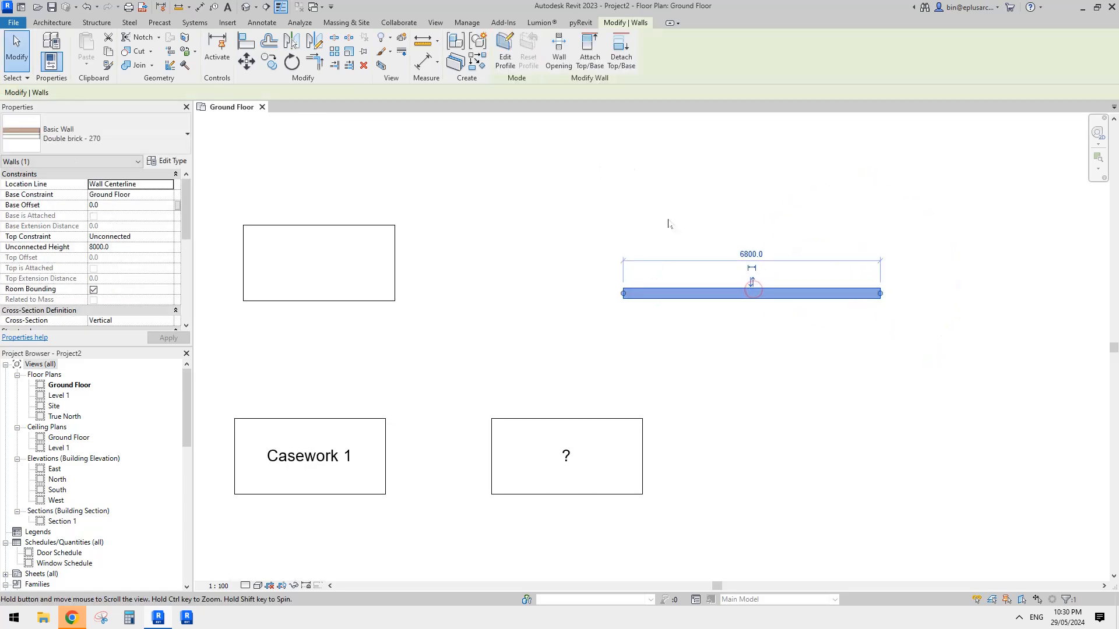
pyautogui.press('Escape')
pyautogui.moveTo(669, 224); pyautogui.dragTo(914, 367, button='middle')
pyautogui.click(246, 10)
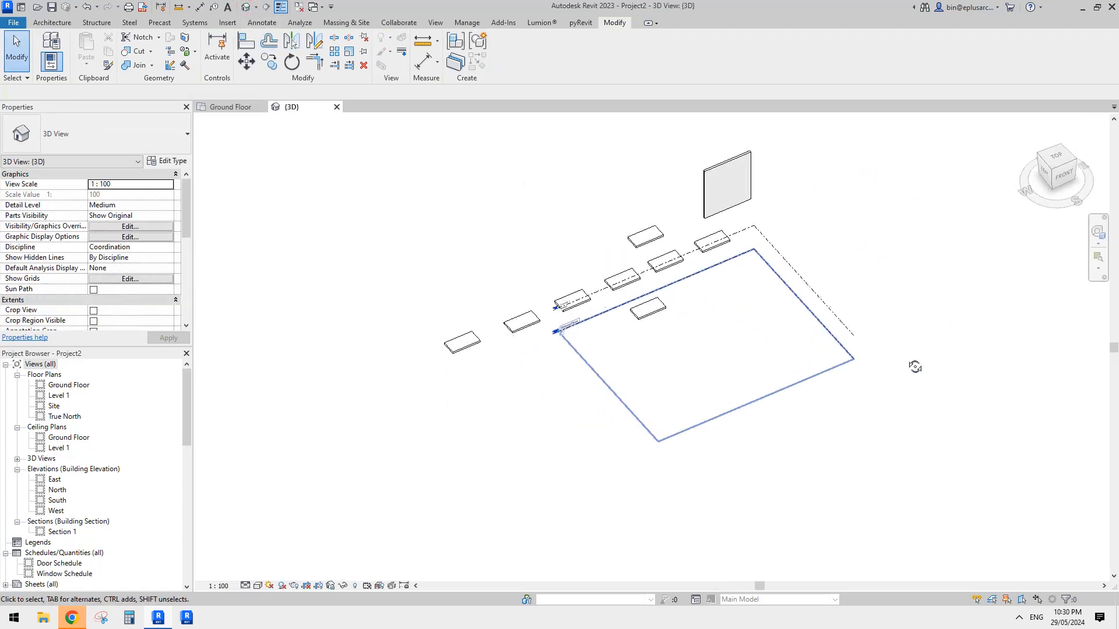
pyautogui.scroll(3, 854, 282)
pyautogui.click(618, 124)
pyautogui.moveTo(624, 220); pyautogui.dragTo(648, 454, button='middle')
pyautogui.scroll(3, 654, 359)
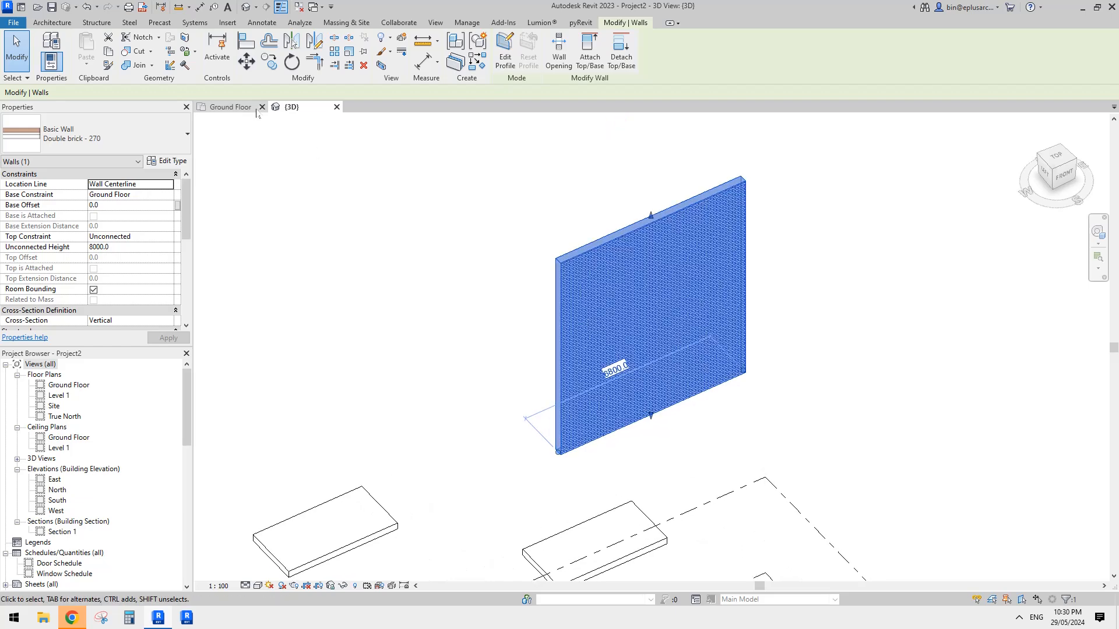
# Cut a tiny rectangular wall opening near the wall's bottom edge
pyautogui.click(59, 26)
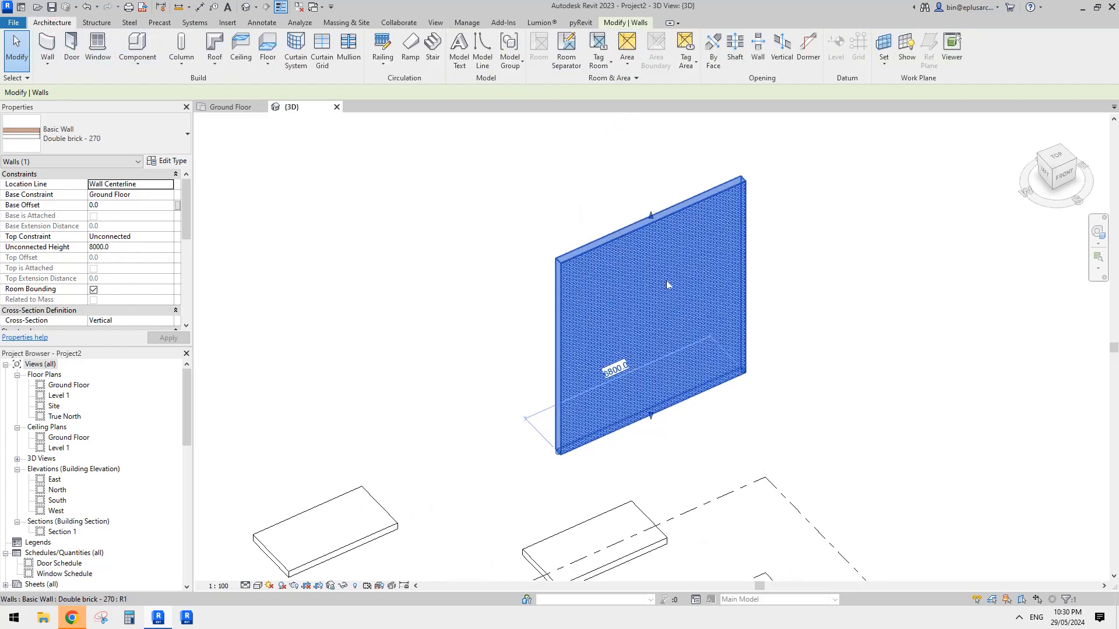
pyautogui.press('Escape')
pyautogui.click(680, 323)
pyautogui.click(558, 53)
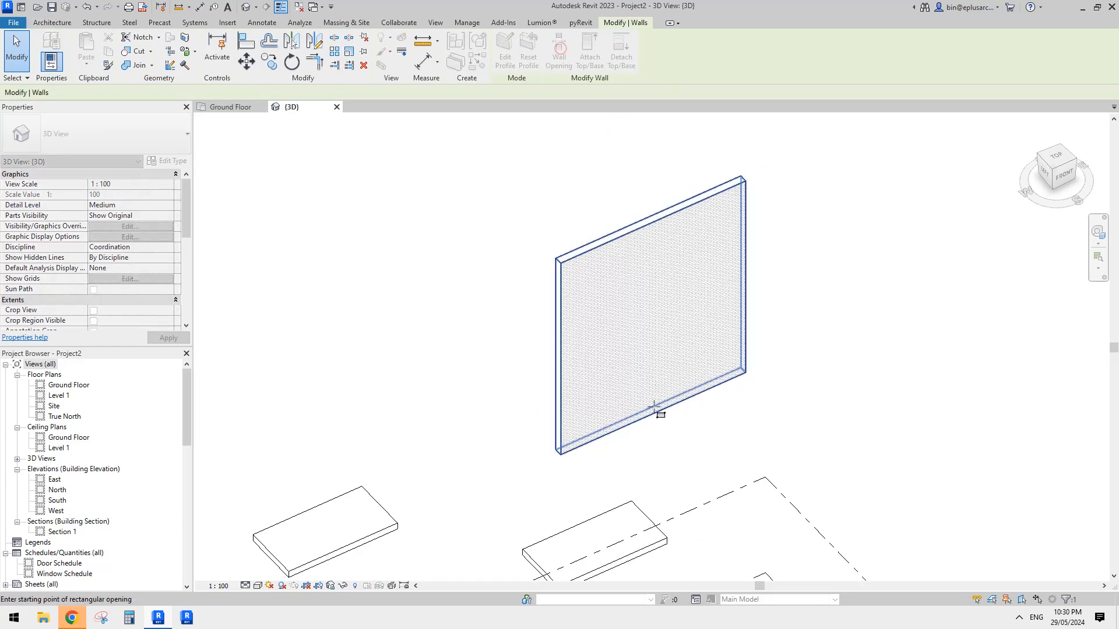
pyautogui.click(631, 414)
pyautogui.click(636, 410)
pyautogui.press('Escape')
pyautogui.scroll(3, 626, 423)
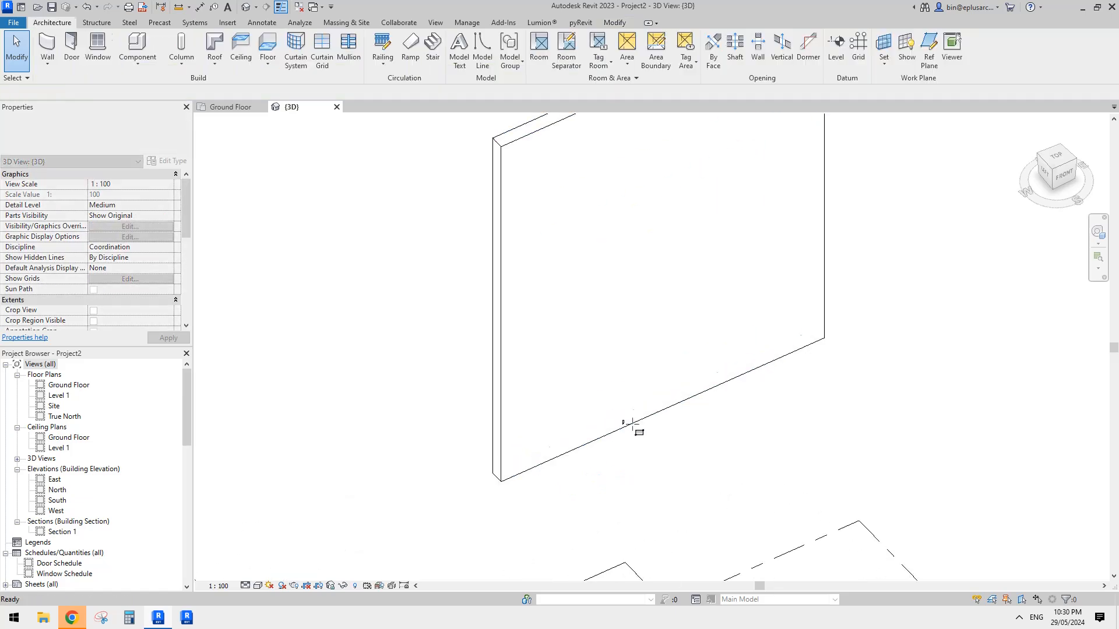
# Set the opening's base offset to 0 and top offset to 2400 mm, with its top constrained to Ground Floor
pyautogui.click(621, 423)
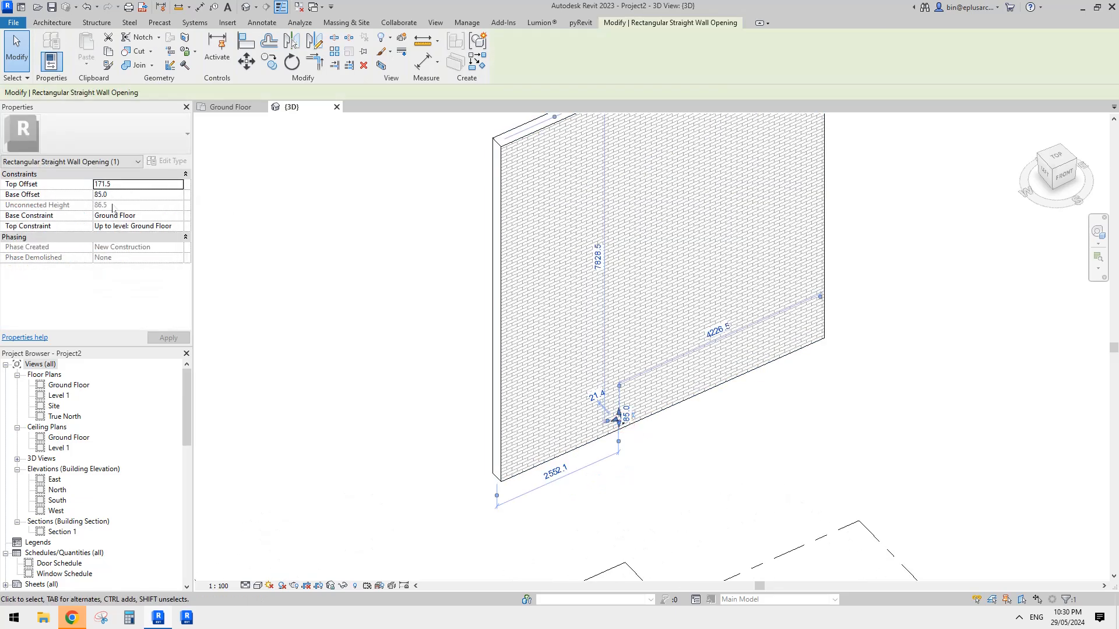
pyautogui.click(168, 227)
pyautogui.click(169, 226)
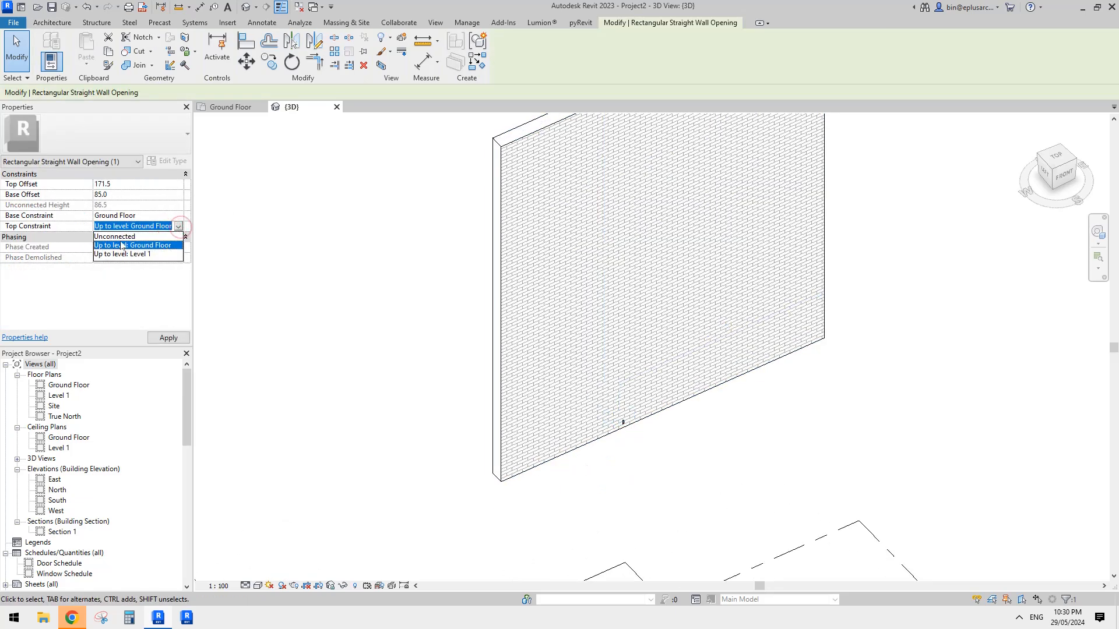
pyautogui.click(132, 246)
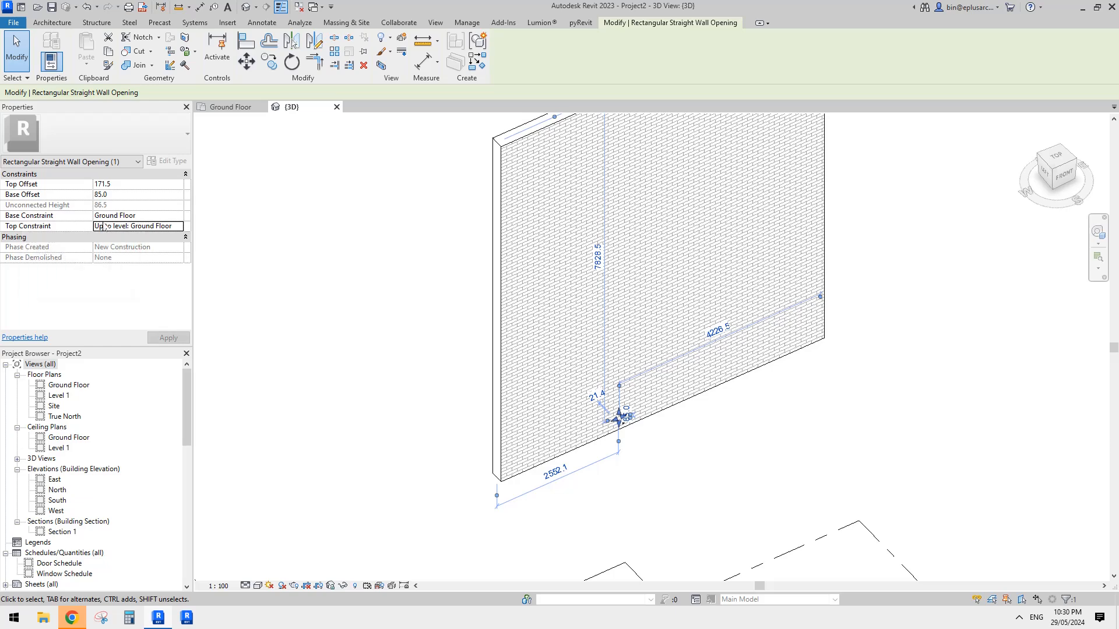
pyautogui.click(154, 219)
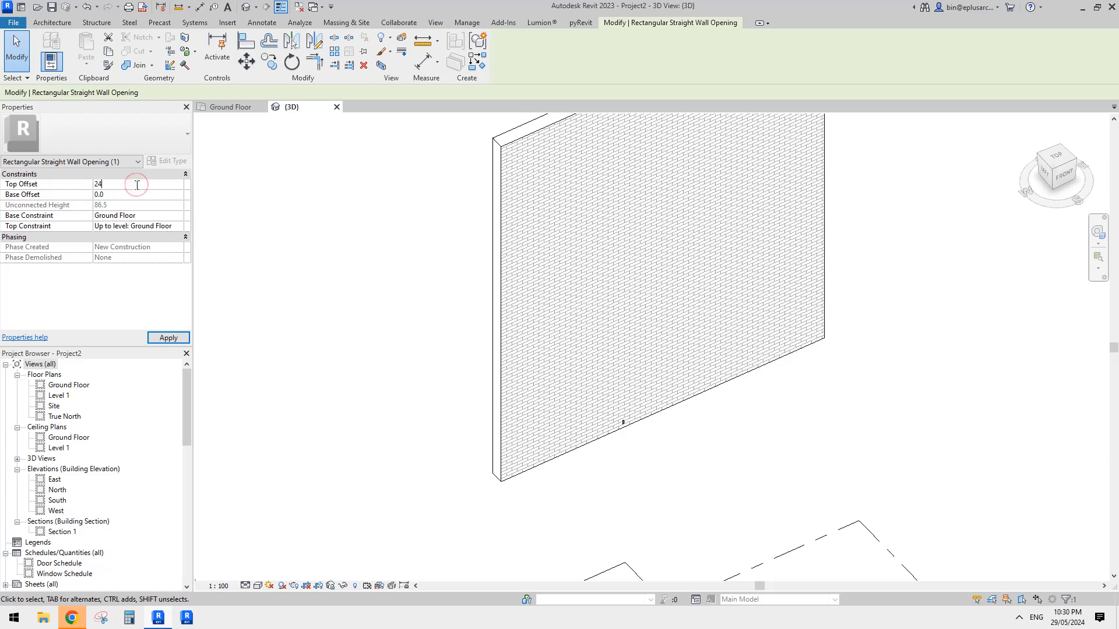
# Set the wall opening's width to 900 mm
pyautogui.click(590, 398)
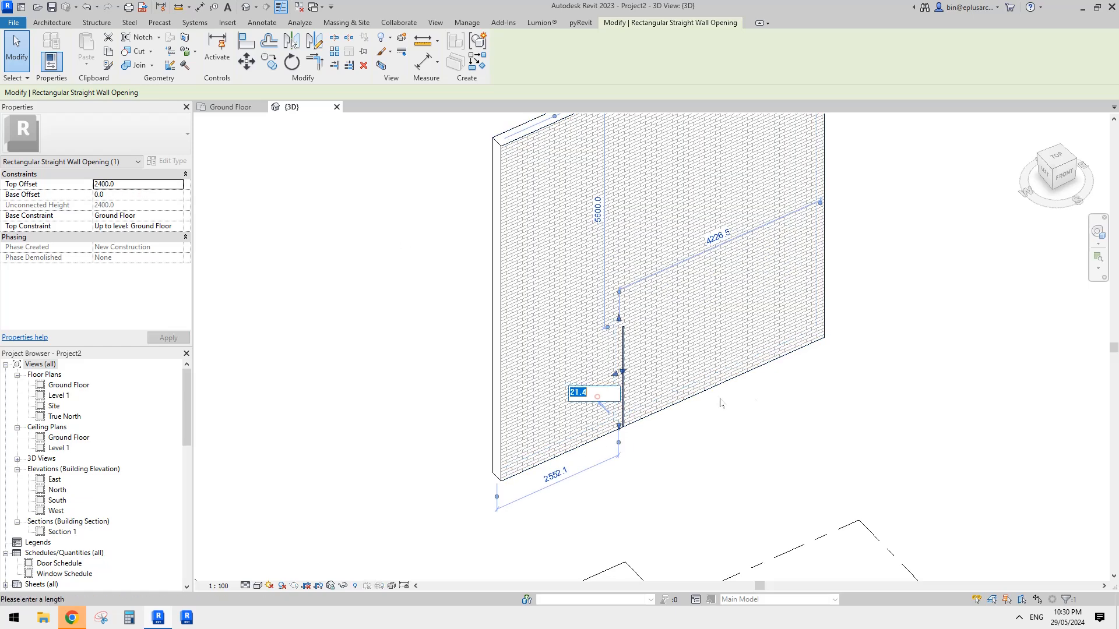
pyautogui.write('900')
pyautogui.press('Return')
pyautogui.click(839, 404)
# Lower the wall's top edge to somewhat less than twice the height of the opening
pyautogui.moveTo(675, 419); pyautogui.dragTo(689, 130, button='middle')
pyautogui.click(714, 384)
pyautogui.moveTo(692, 153); pyautogui.dragTo(699, 262)
pyautogui.click(691, 160)
pyautogui.scroll(1, 725, 366)
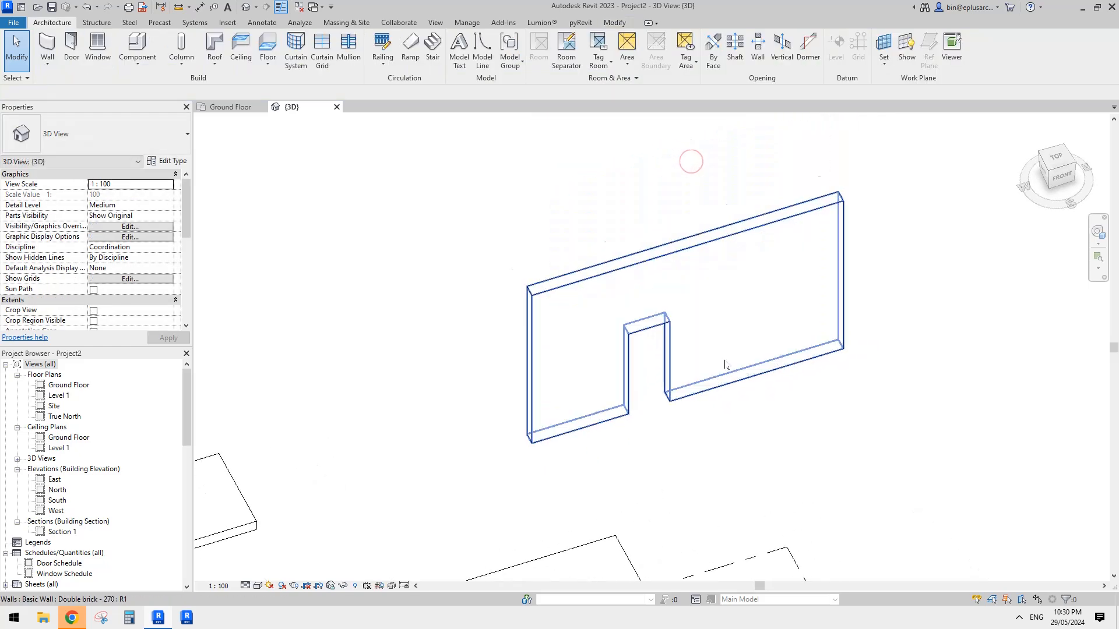
# Check the wall opening from the front in 3D, and open the Ground Floor plan at the opening
pyautogui.keyDown('shift'); pyautogui.moveTo(725, 367); pyautogui.dragTo(650, 400, button='middle'); pyautogui.keyUp('shift')
pyautogui.scroll(1, 672, 399)
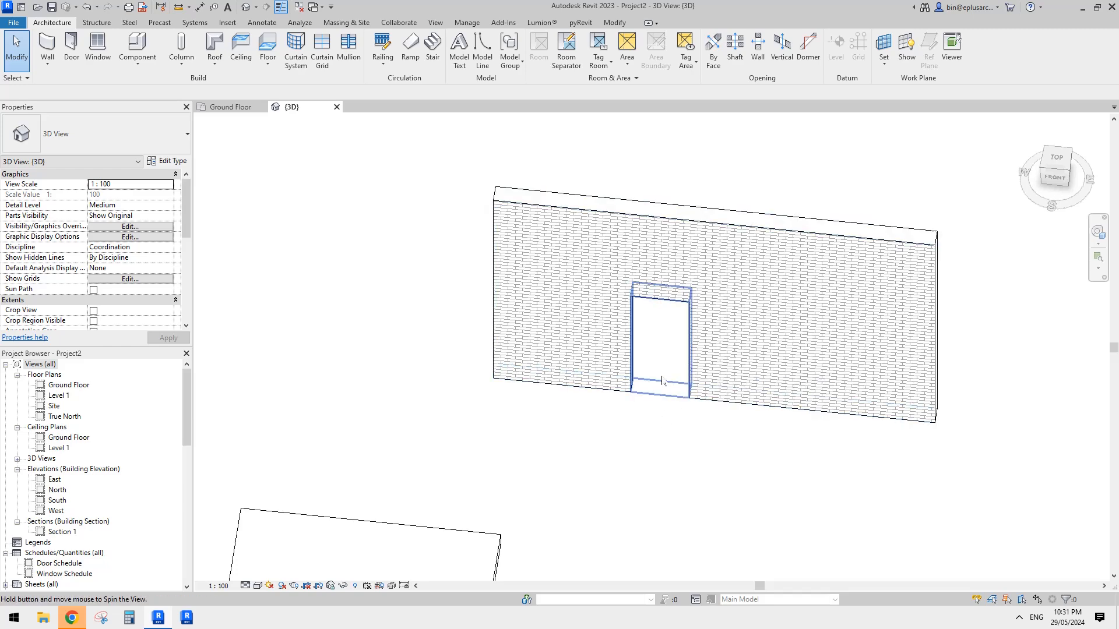
pyautogui.keyDown('shift'); pyautogui.moveTo(670, 387); pyautogui.dragTo(361, 398, button='middle'); pyautogui.keyUp('shift')
pyautogui.click(69, 385)
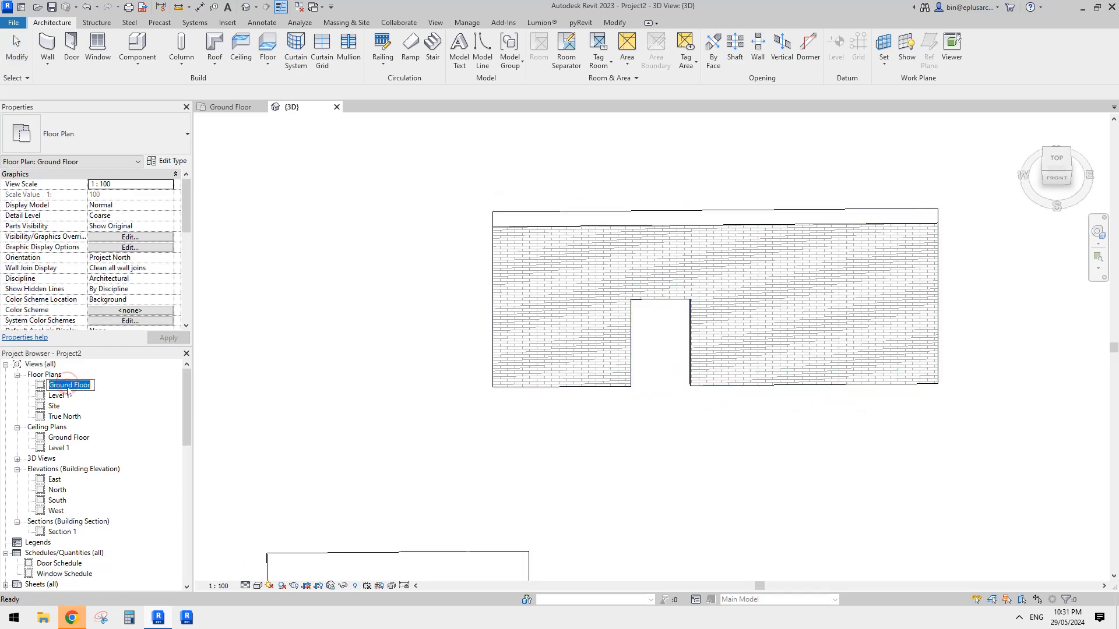
pyautogui.click(301, 393)
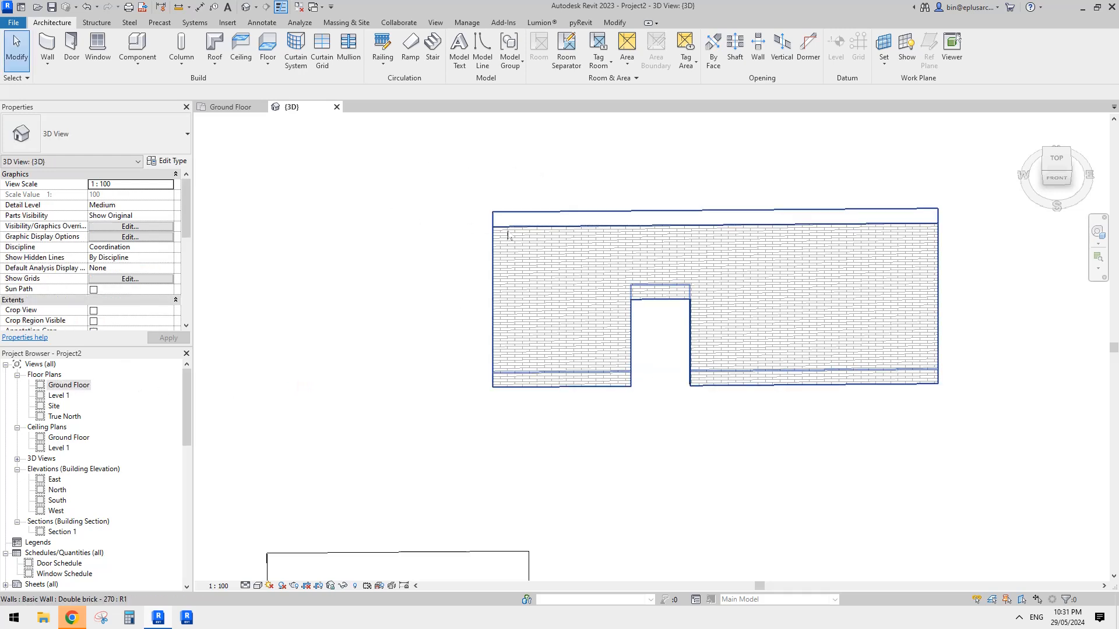
pyautogui.doubleClick(67, 385)
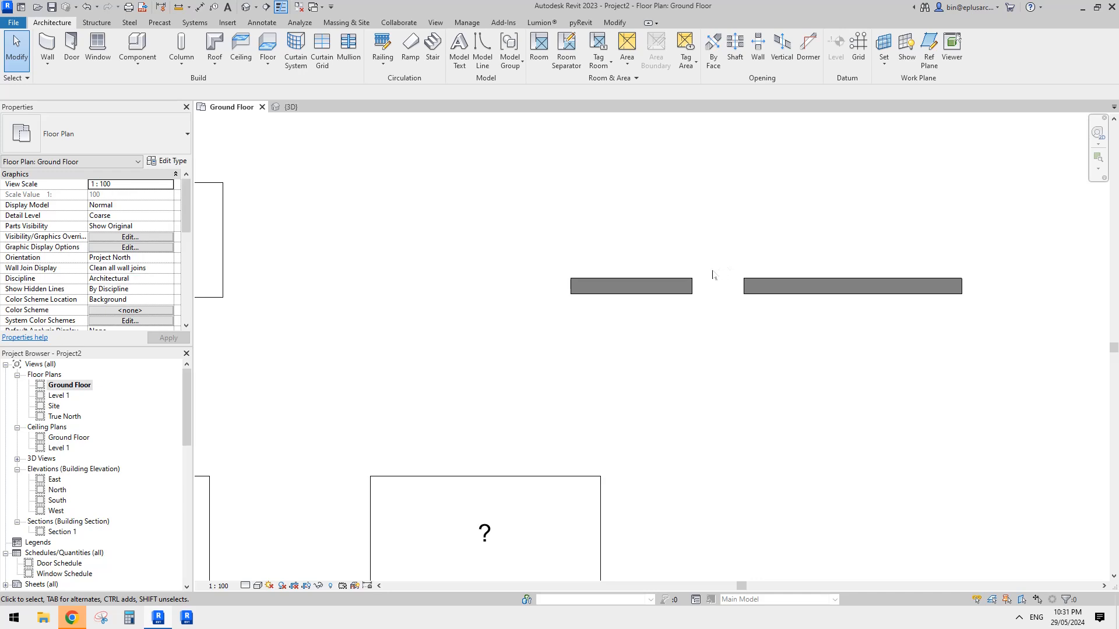
pyautogui.scroll(2, 723, 220)
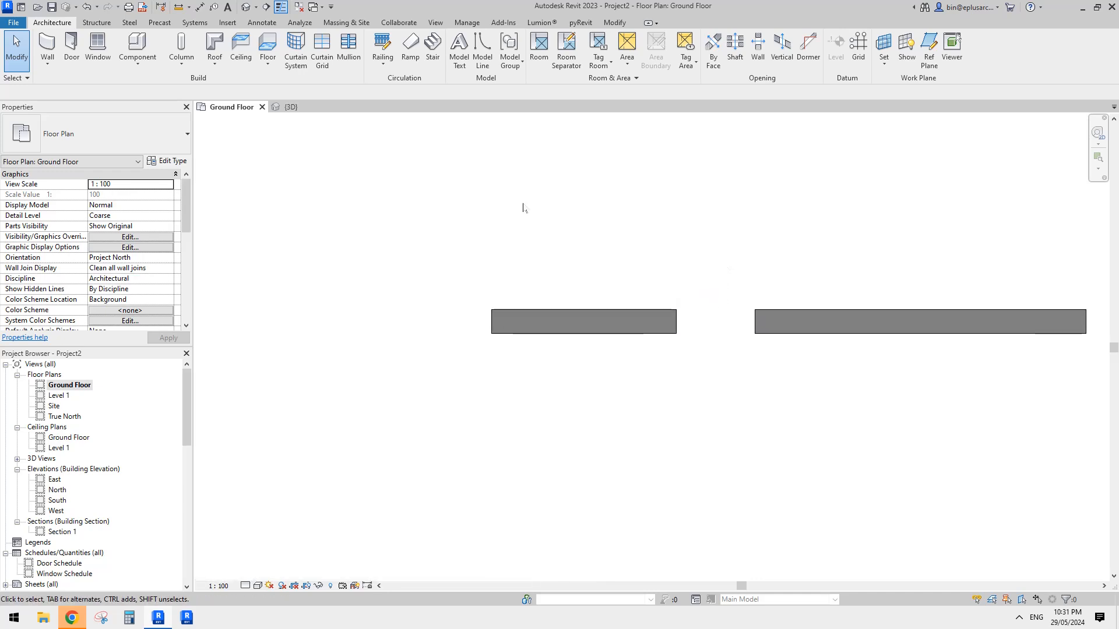
# Start a new in-place model in the Doors category, keeping the suggested name
pyautogui.click(137, 69)
pyautogui.click(149, 110)
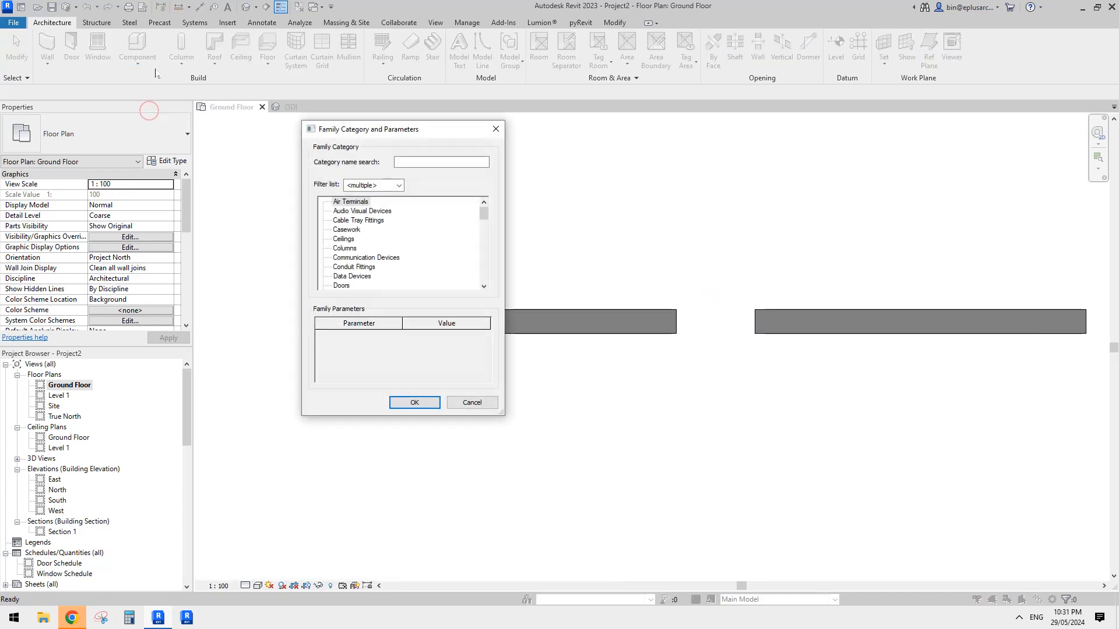
pyautogui.click(353, 276)
pyautogui.scroll(-1, 353, 279)
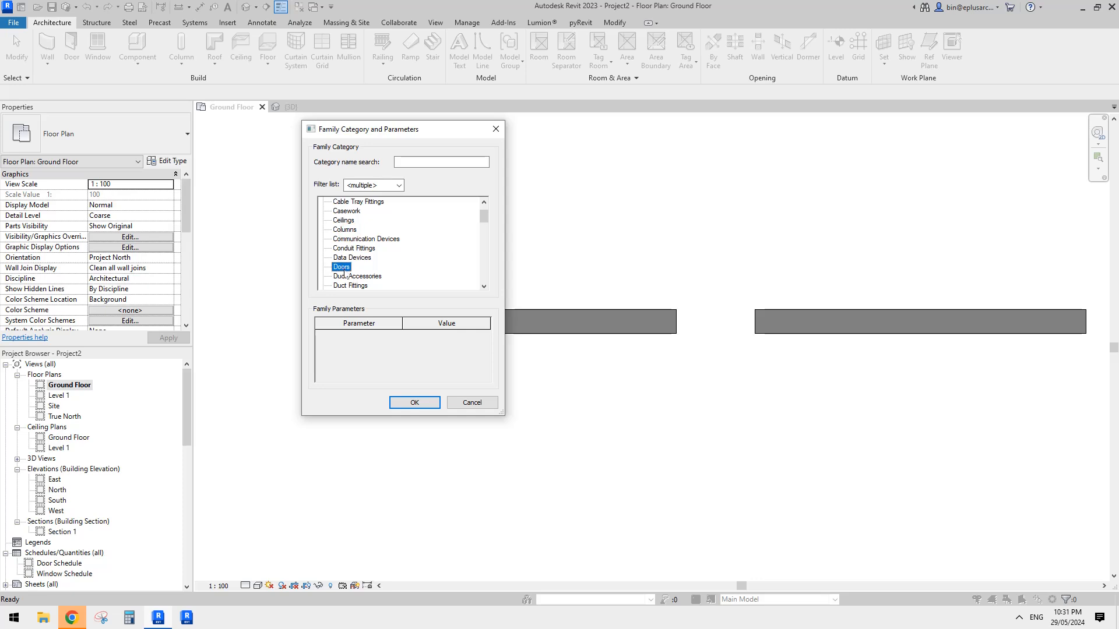
pyautogui.click(414, 403)
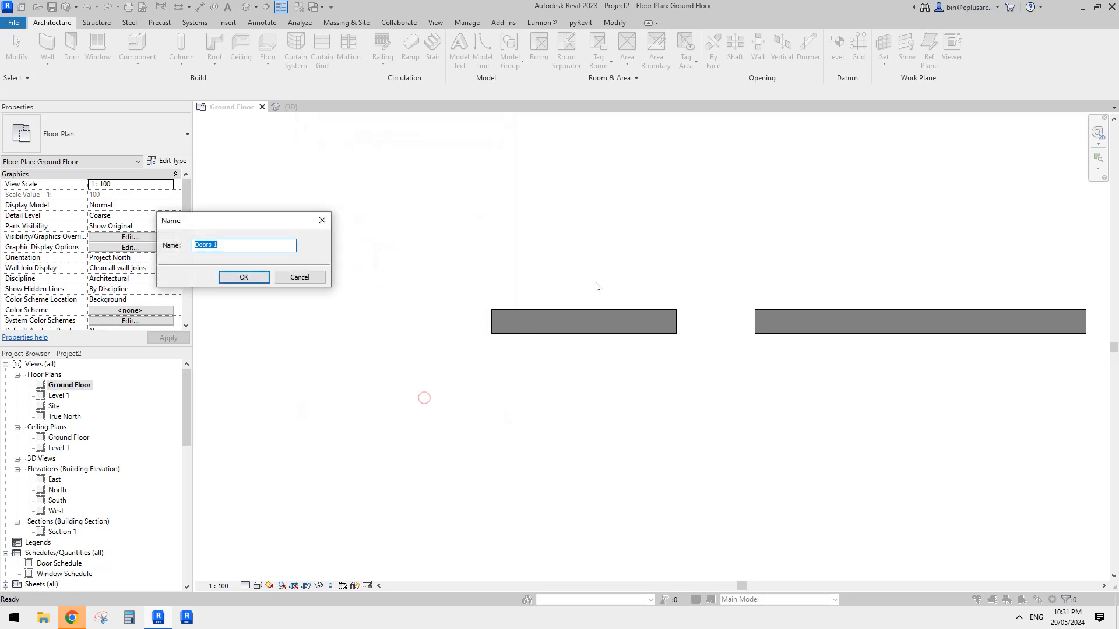
pyautogui.click(249, 278)
# Sketch a rectangular extrusion profile about 900 by 42 mm across the wall opening, flush with the wall's upper face in plan
pyautogui.click(99, 50)
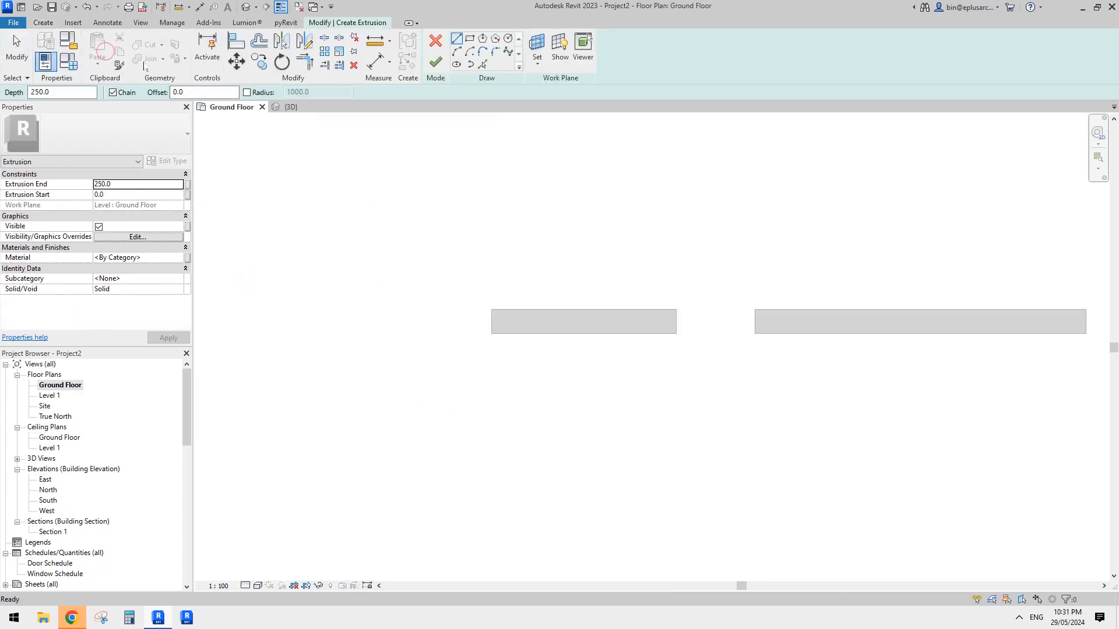
pyautogui.click(470, 39)
pyautogui.scroll(3, 744, 312)
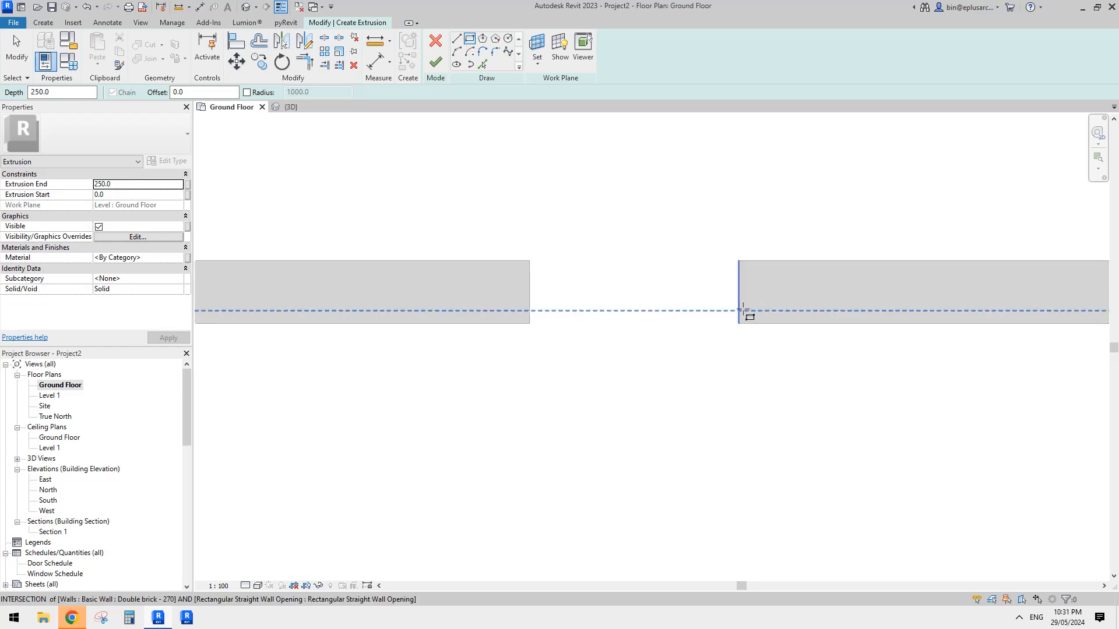
pyautogui.moveTo(644, 287)
pyautogui.mouseDown(button='middle')
pyautogui.moveTo(655, 298)
pyautogui.moveTo(638, 269)
pyautogui.mouseUp(button='middle')
pyautogui.moveTo(691, 227); pyautogui.dragTo(692, 227, button='middle')
pyautogui.click(781, 287)
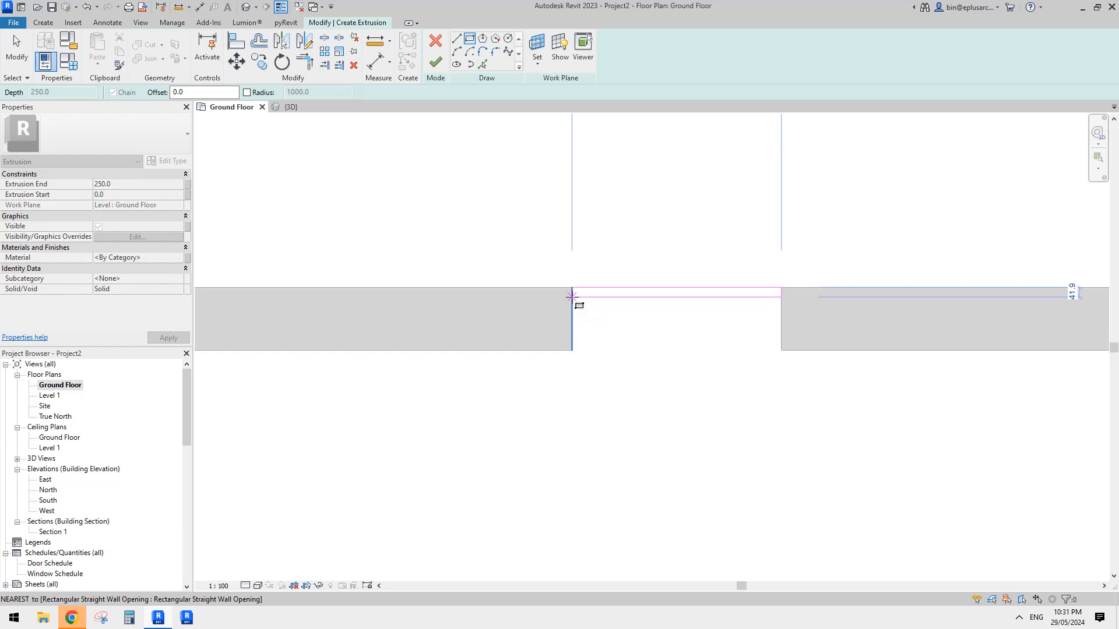
pyautogui.click(571, 298)
pyautogui.moveTo(864, 288); pyautogui.dragTo(863, 294, button='middle')
pyautogui.press('Escape')
pyautogui.press('Escape')
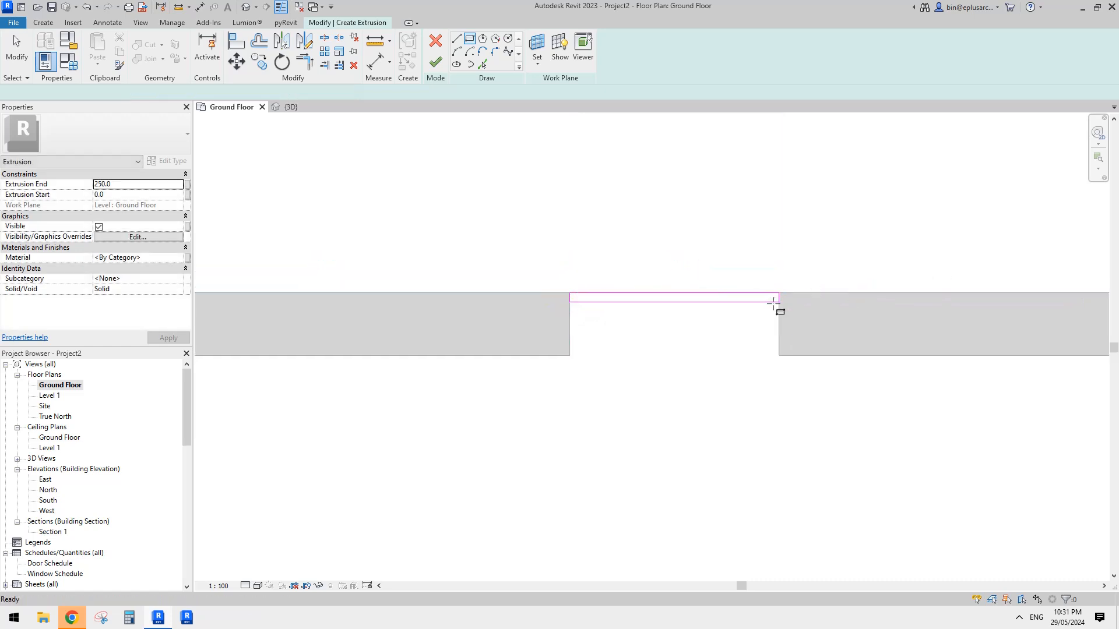
# Set the door panel profile's thickness to 45 mm, measured from the wall's upper face
pyautogui.click(772, 303)
pyautogui.scroll(1, 775, 304)
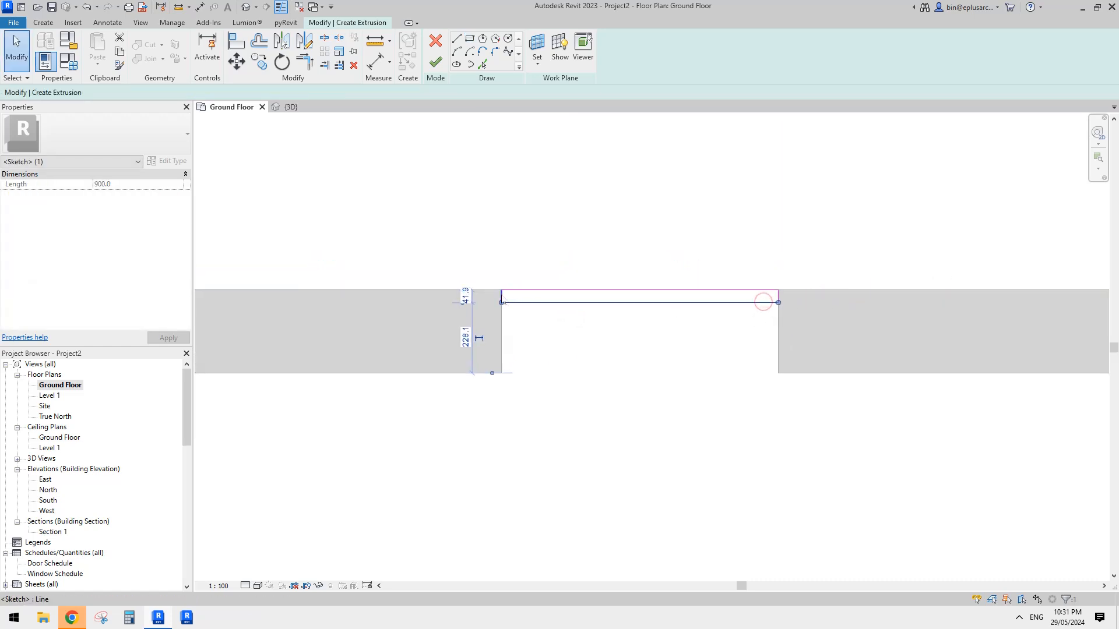
pyautogui.scroll(3, 467, 298)
pyautogui.click(465, 297)
pyautogui.write('45')
pyautogui.press('Return')
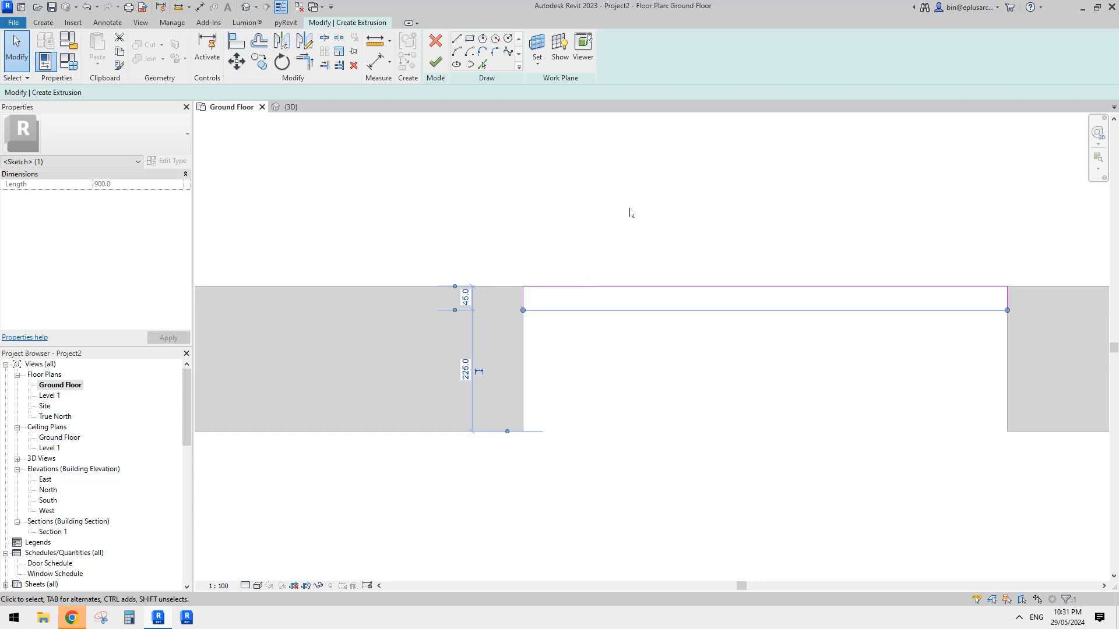
pyautogui.click(629, 210)
# Set the extrusion end to 2400 mm and finish the door panel extrusion
pyautogui.scroll(-3, 649, 252)
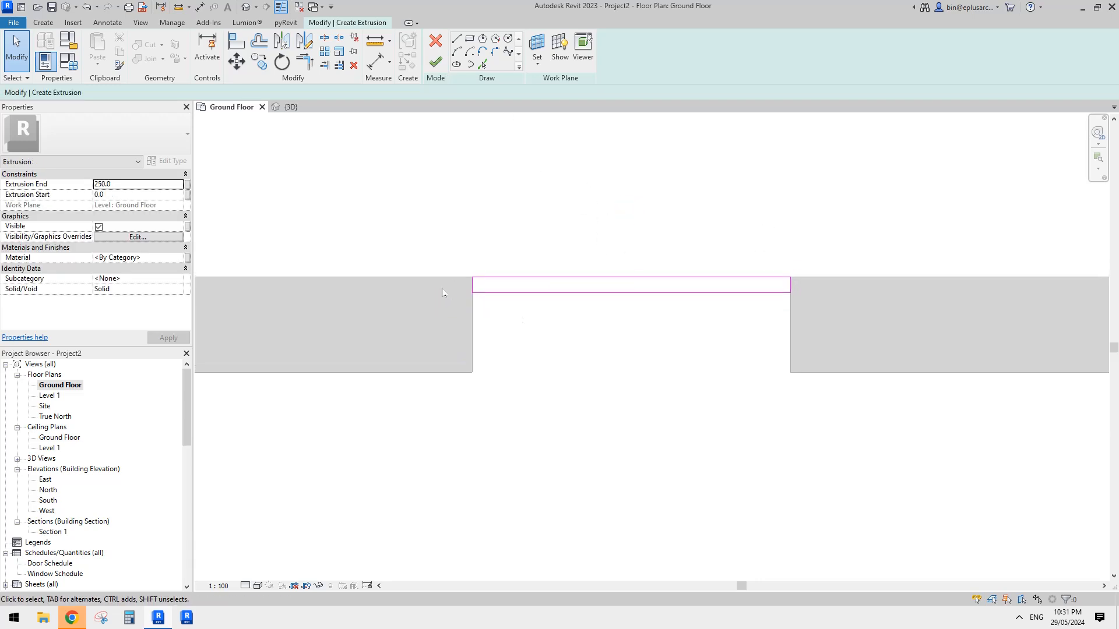
pyautogui.click(130, 185)
pyautogui.write('24')
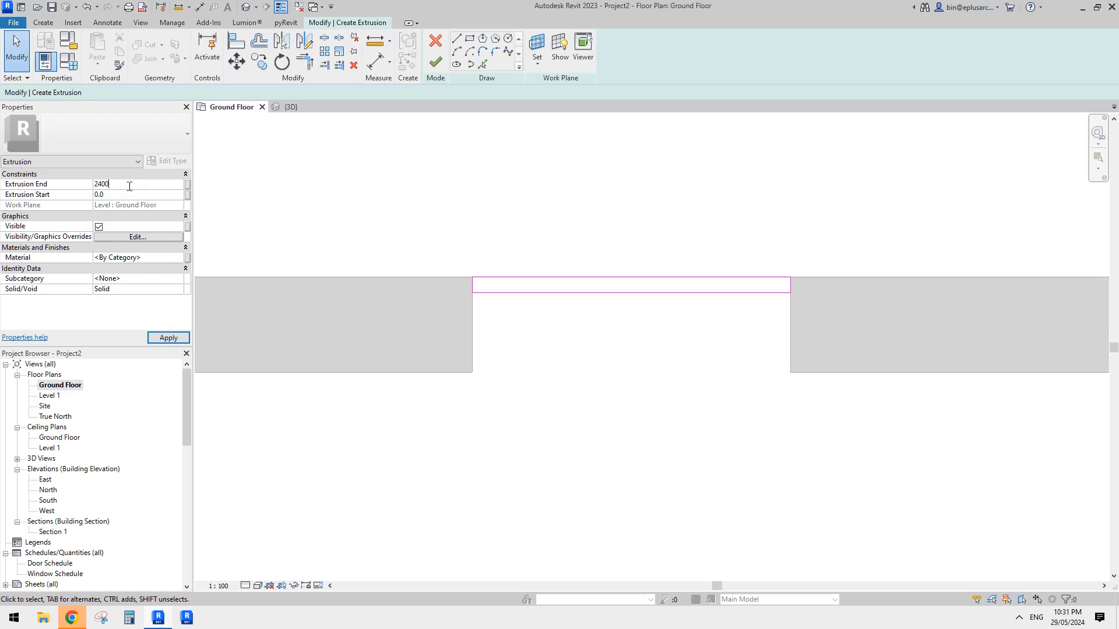
pyautogui.middleClick(311, 186)
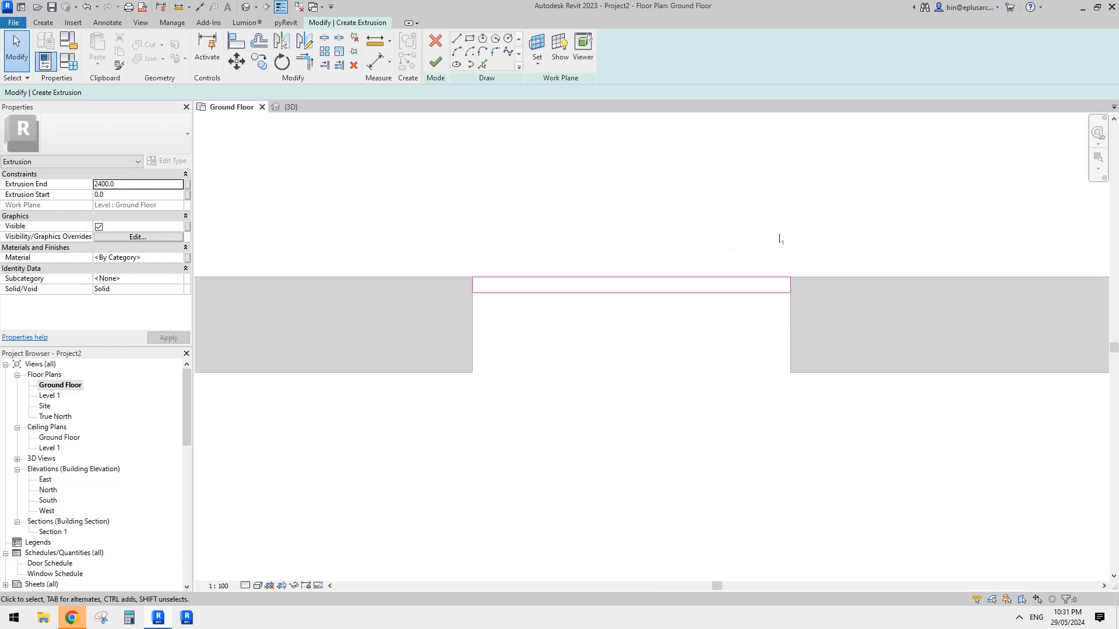
pyautogui.click(436, 63)
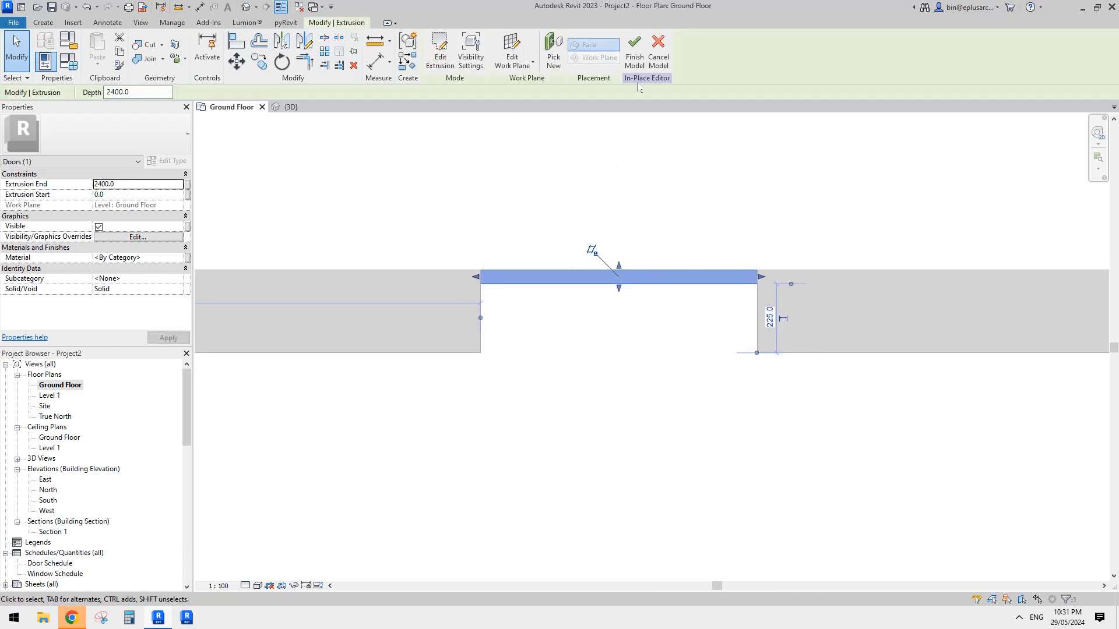
pyautogui.moveTo(600, 127); pyautogui.dragTo(600, 151, button='middle')
pyautogui.moveTo(649, 234); pyautogui.dragTo(652, 239, button='middle')
pyautogui.press('Escape')
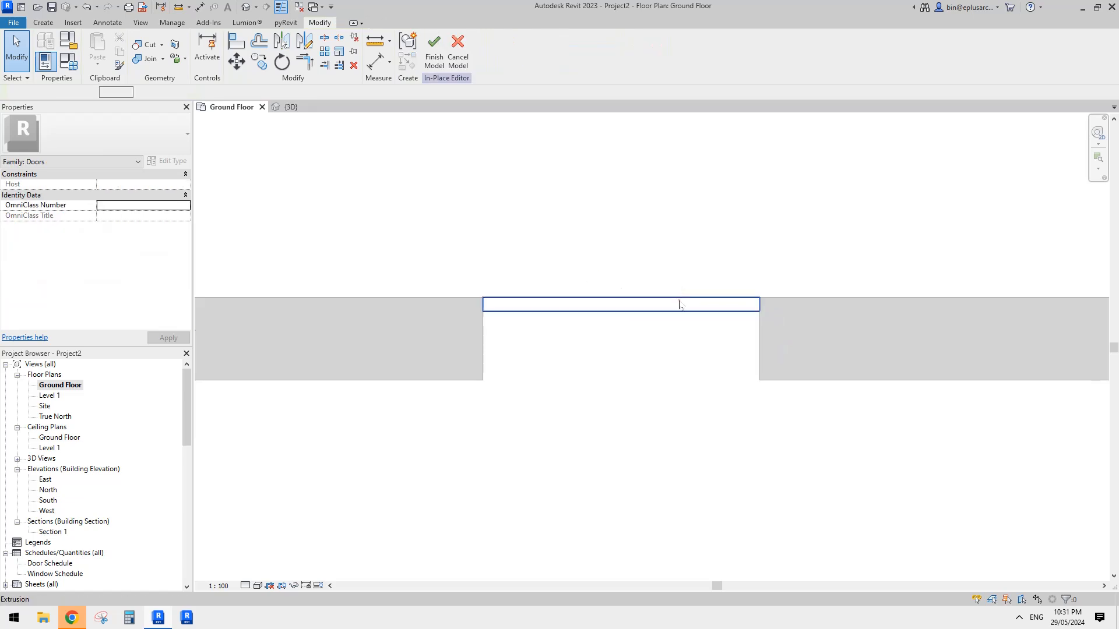
# Turn off Plan/RCP display in the door panel extrusion's visibility settings, leaving the front/back and left/right views on
pyautogui.click(680, 305)
pyautogui.scroll(-1, 680, 305)
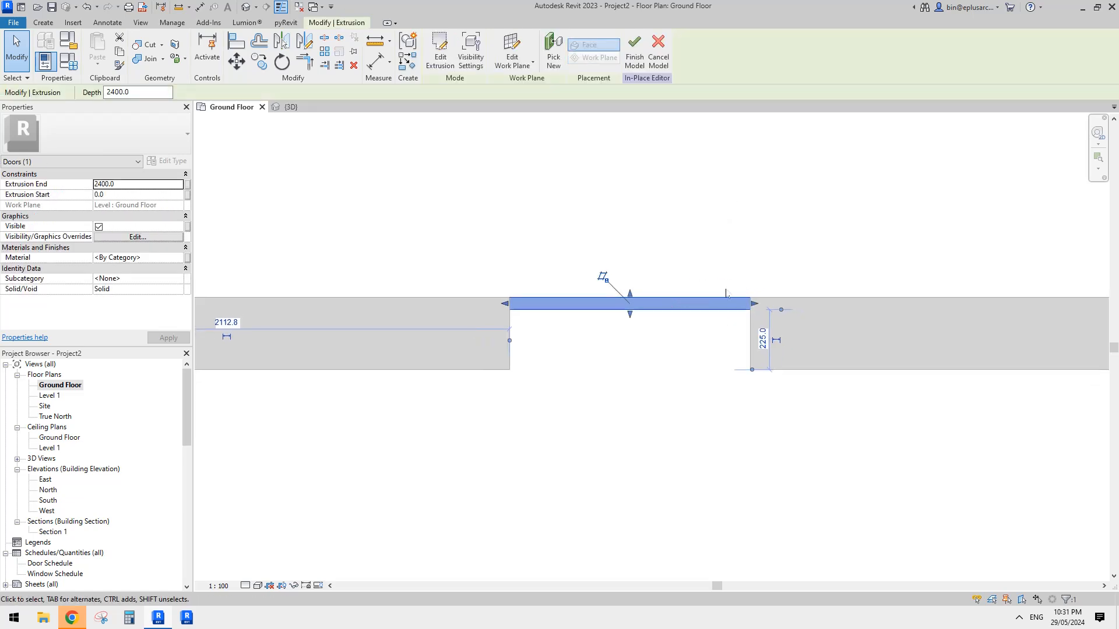
pyautogui.scroll(-1, 724, 300)
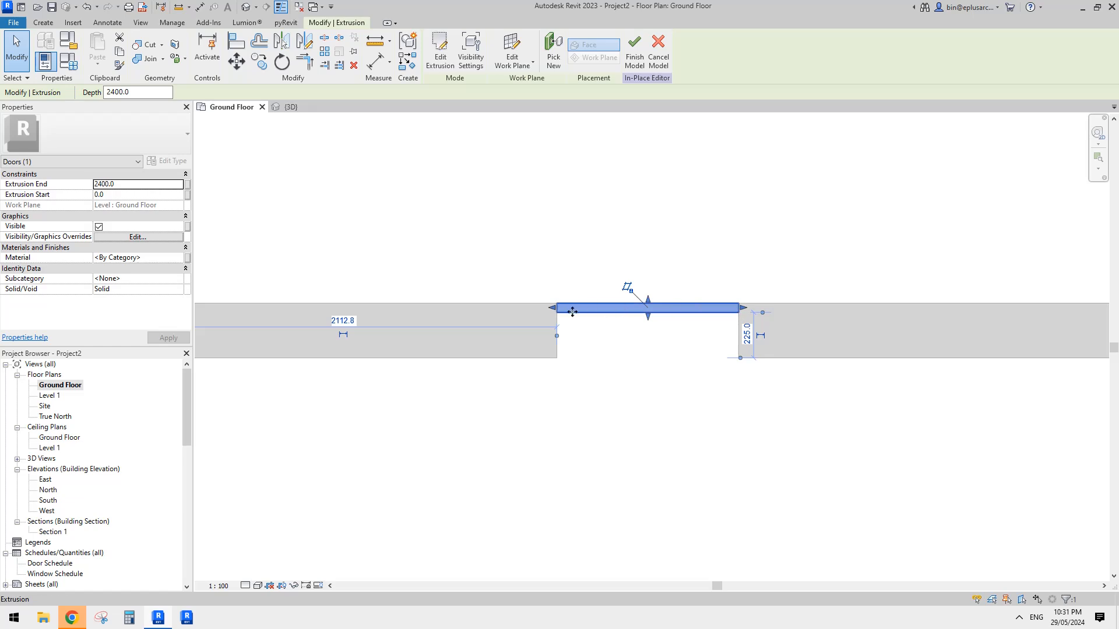
pyautogui.scroll(-2, 714, 309)
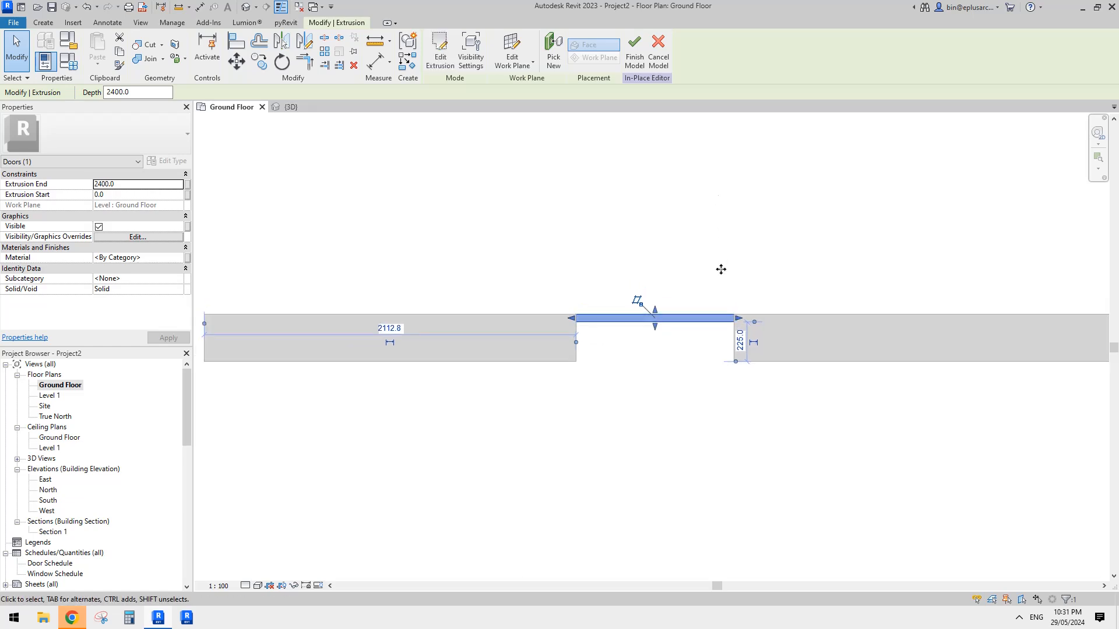
pyautogui.scroll(-1, 710, 276)
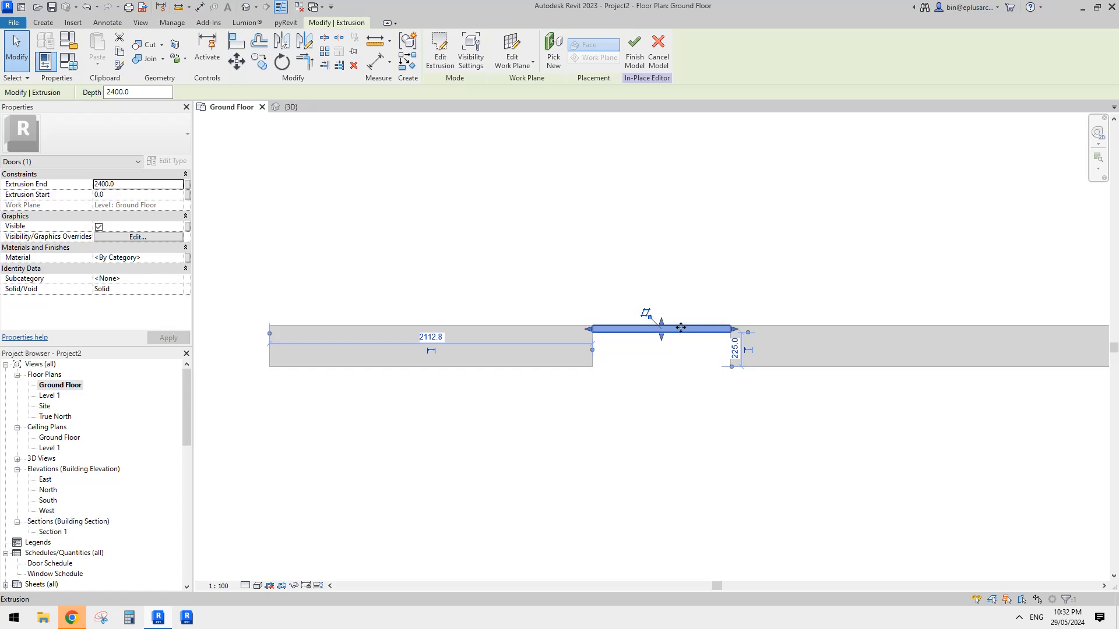
pyautogui.moveTo(655, 296); pyautogui.dragTo(659, 300, button='middle')
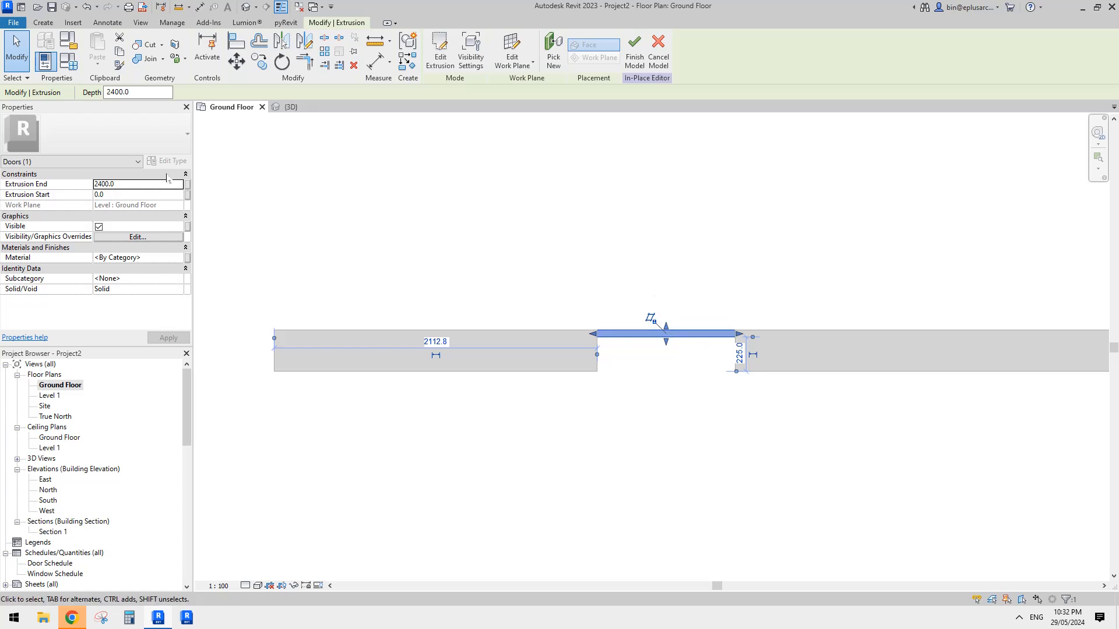
pyautogui.click(133, 238)
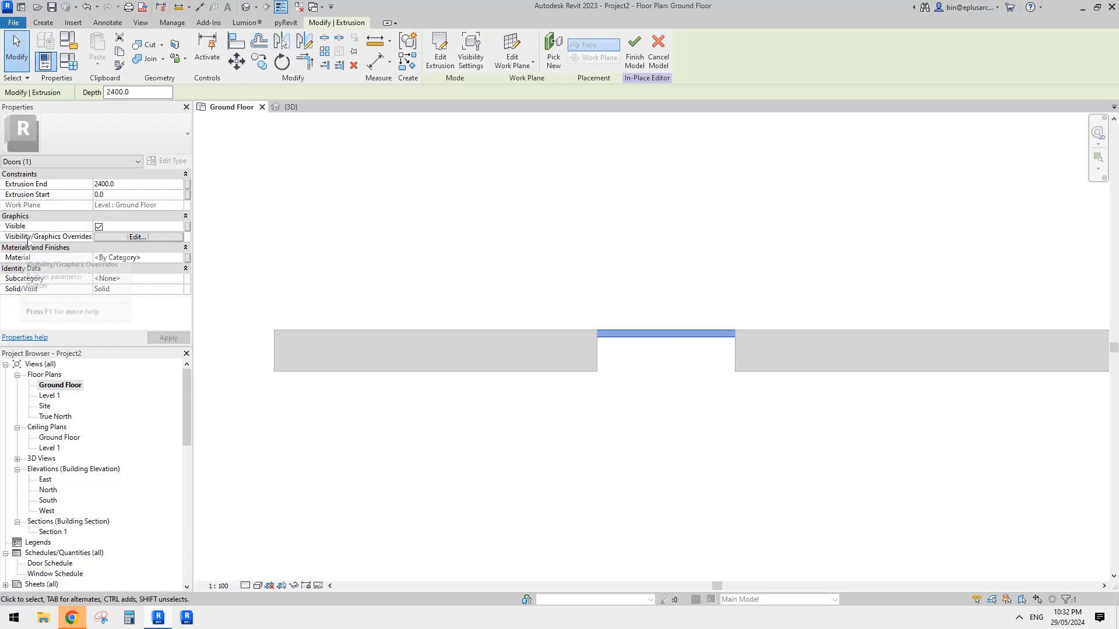
pyautogui.click(129, 240)
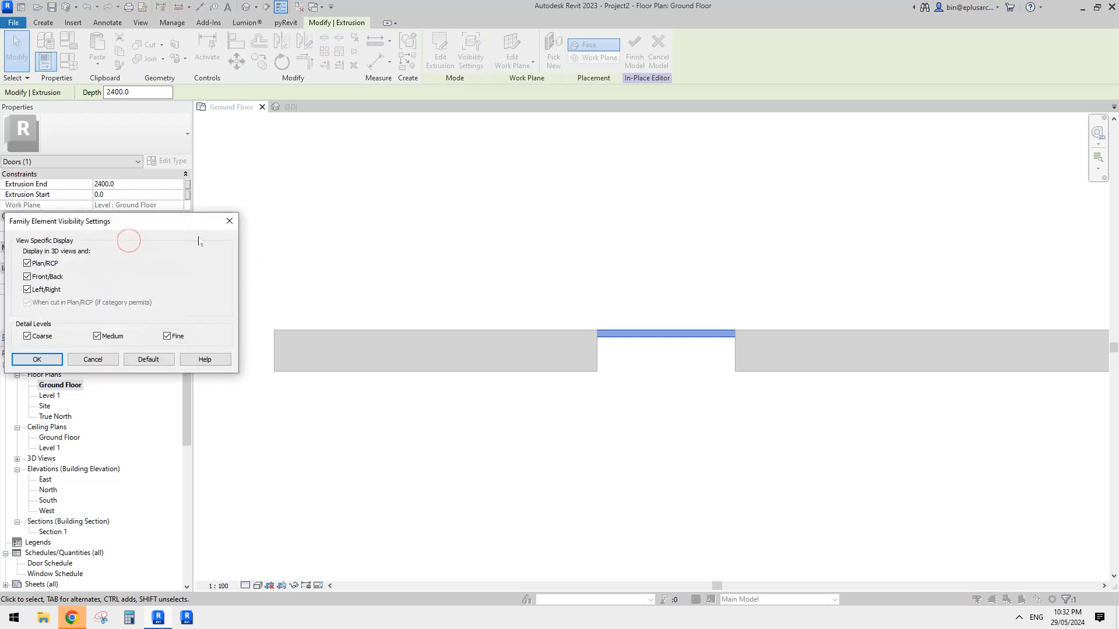
pyautogui.moveTo(180, 223); pyautogui.dragTo(286, 220)
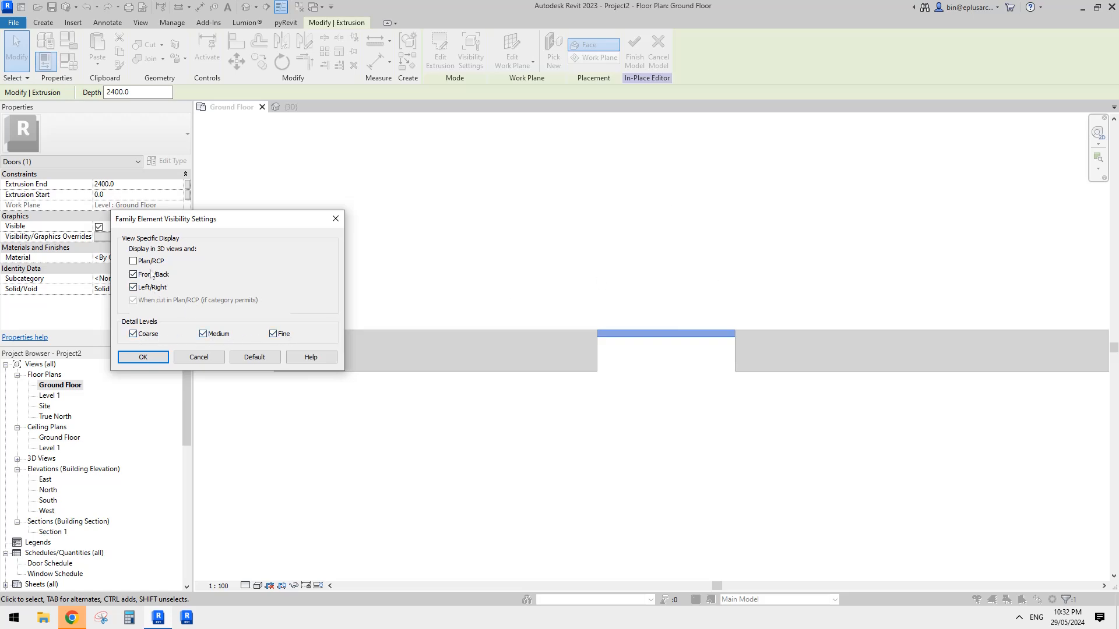
pyautogui.click(146, 357)
pyautogui.moveTo(601, 289); pyautogui.dragTo(571, 302, button='middle')
pyautogui.moveTo(604, 150); pyautogui.dragTo(614, 158, button='middle')
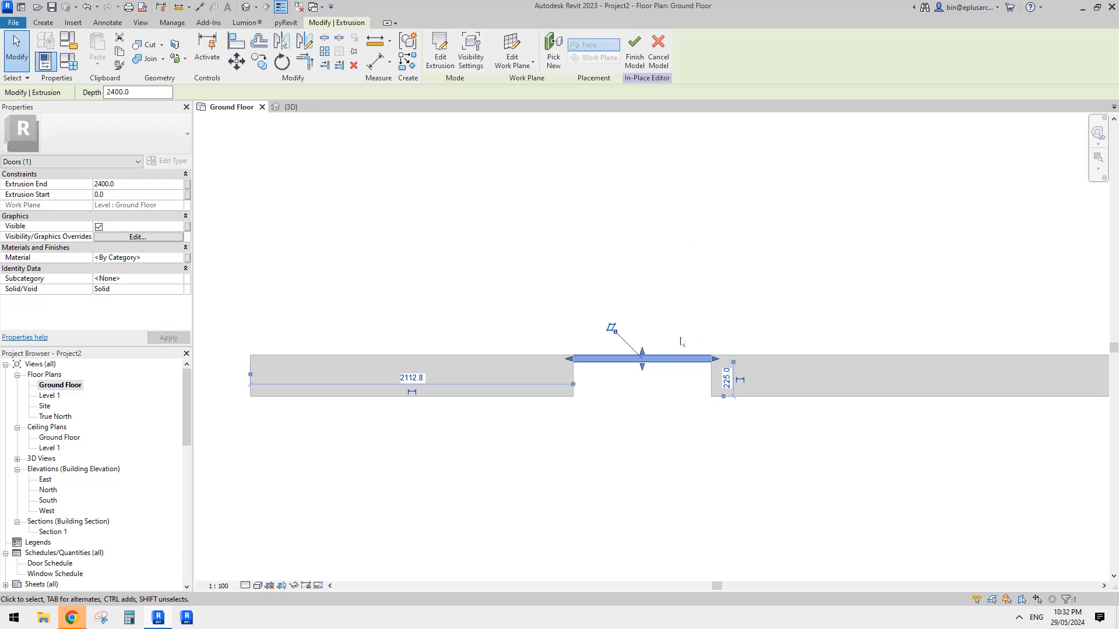
# Draw a 900 by 45 mm symbolic-line rectangle over the door panel outline, using the Doors [cut] subcategory
pyautogui.click(108, 22)
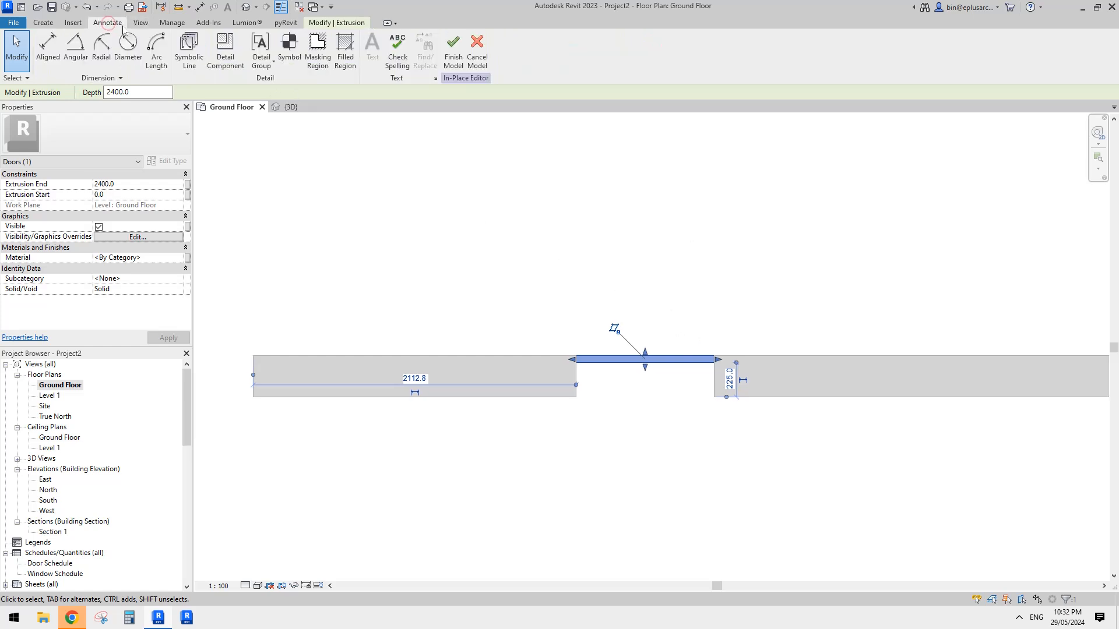
pyautogui.click(191, 51)
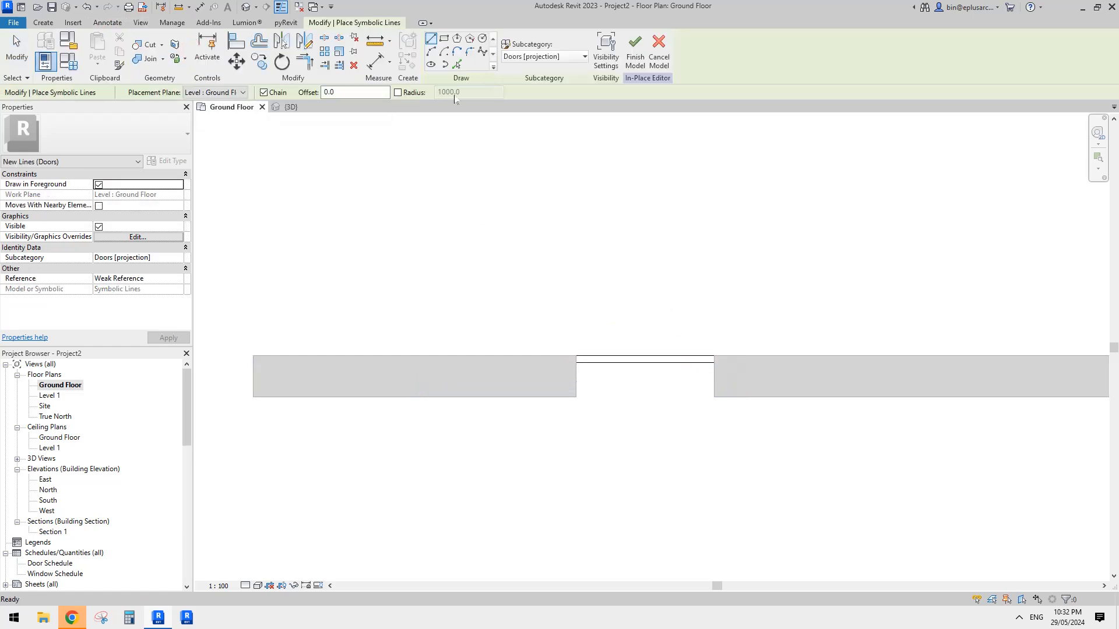
pyautogui.click(444, 39)
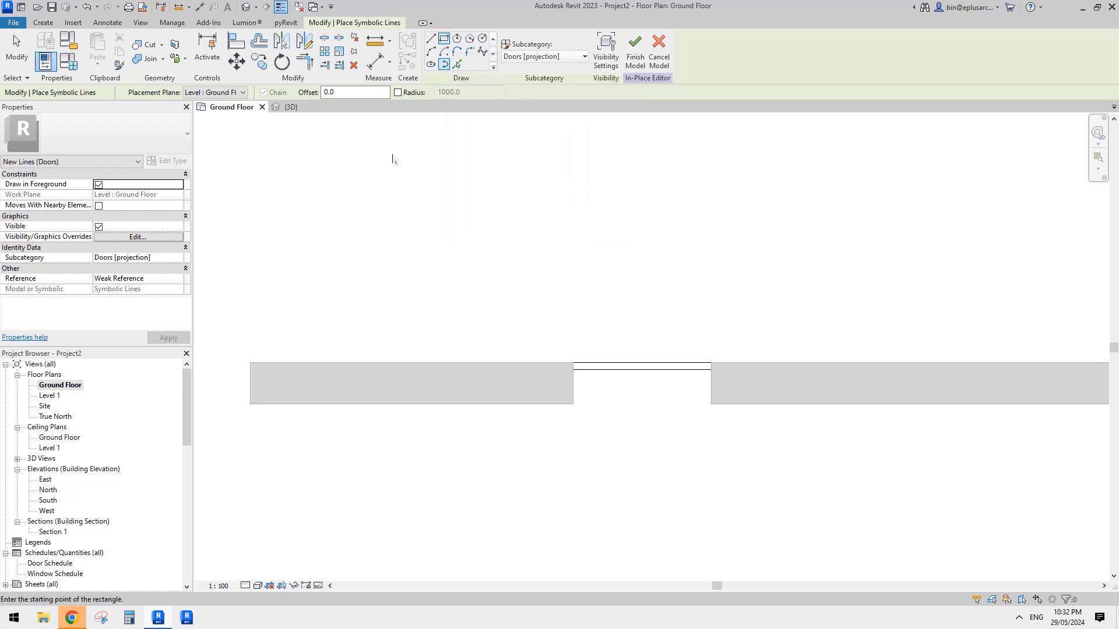
pyautogui.click(560, 58)
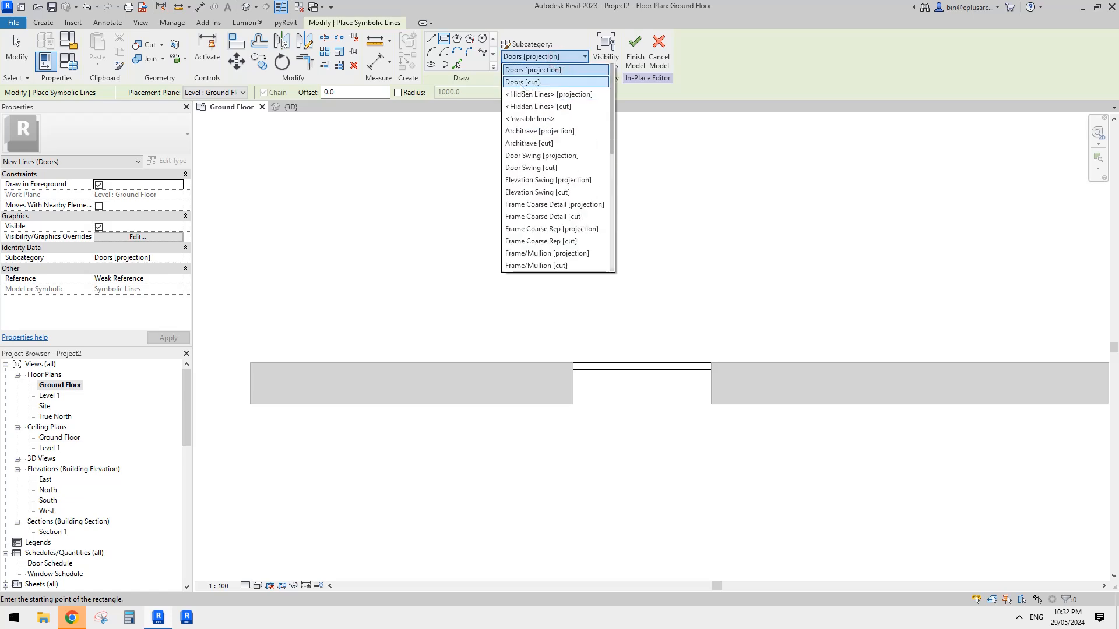
pyautogui.click(551, 83)
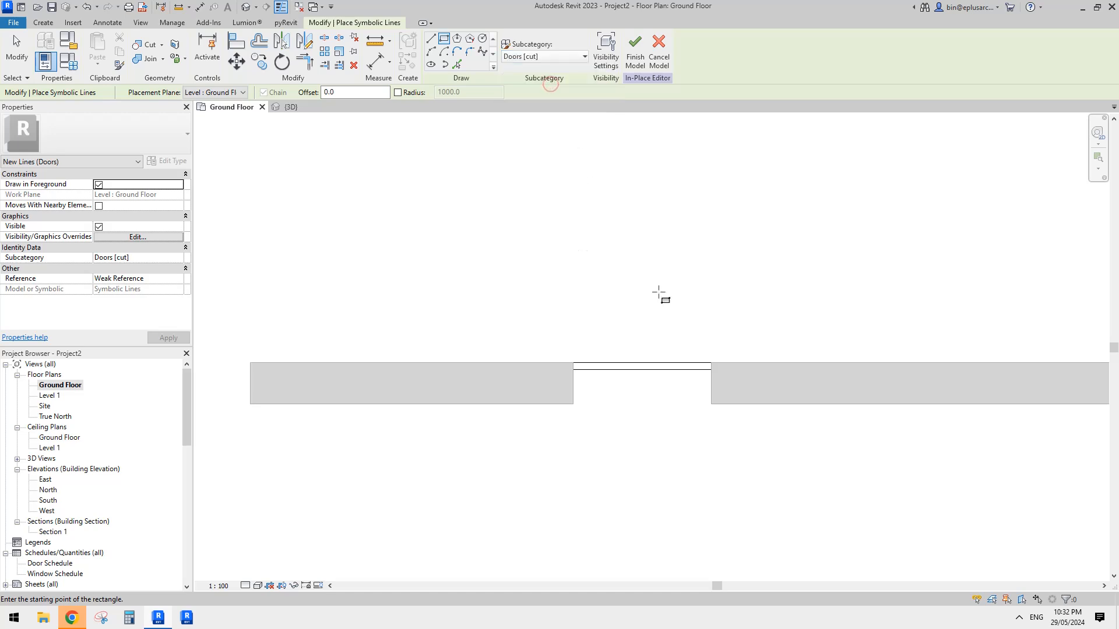
pyautogui.scroll(1, 666, 359)
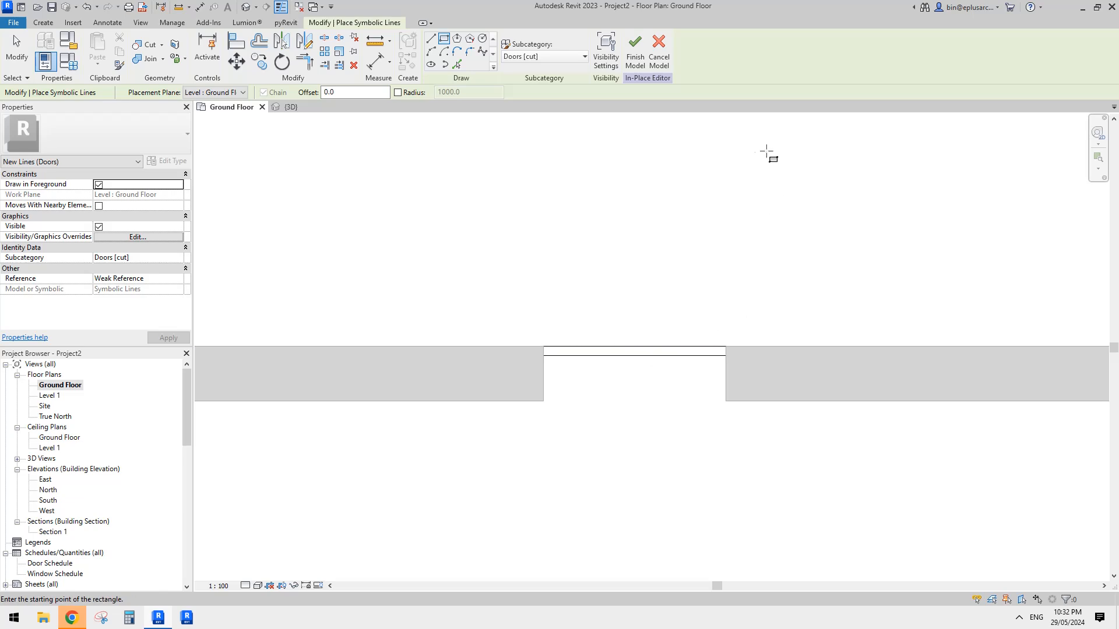
pyautogui.scroll(2, 725, 355)
pyautogui.scroll(-1, 705, 363)
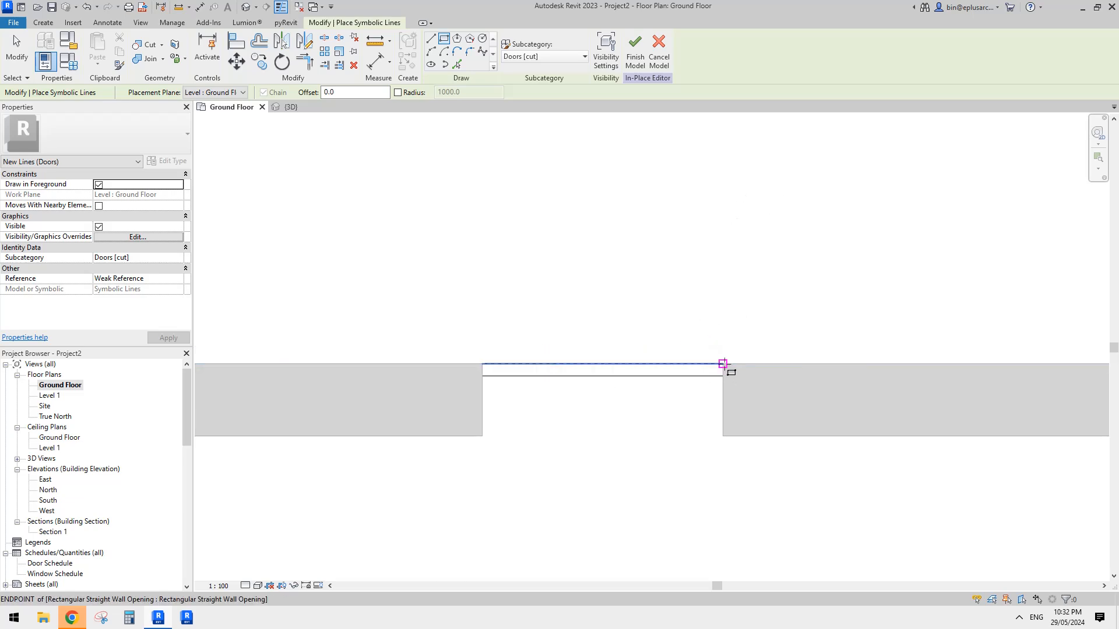
pyautogui.click(723, 363)
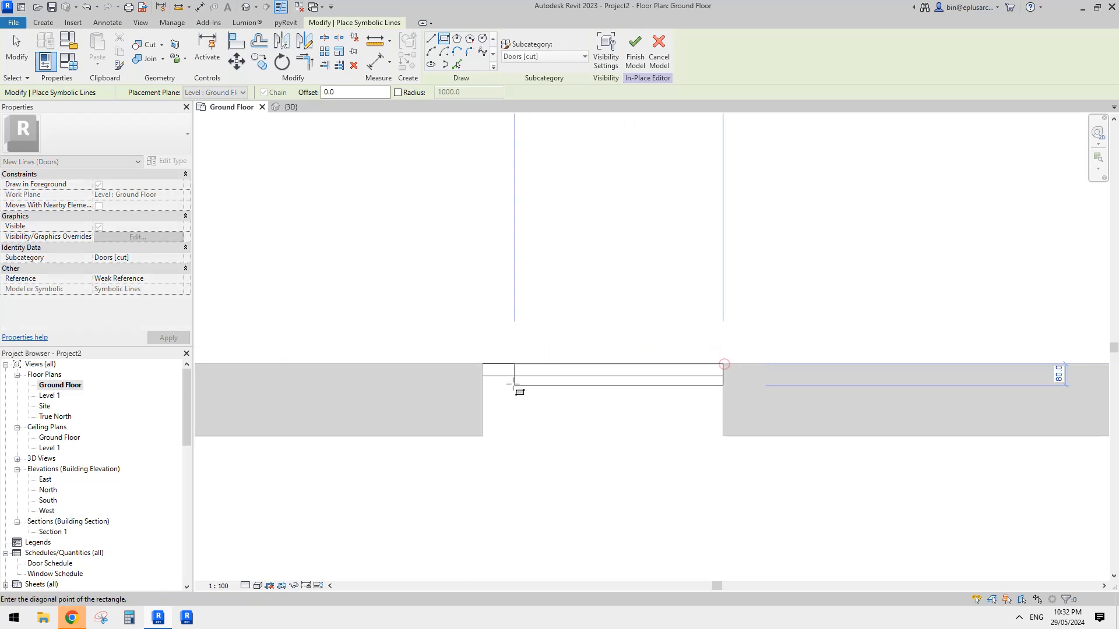
pyautogui.click(482, 376)
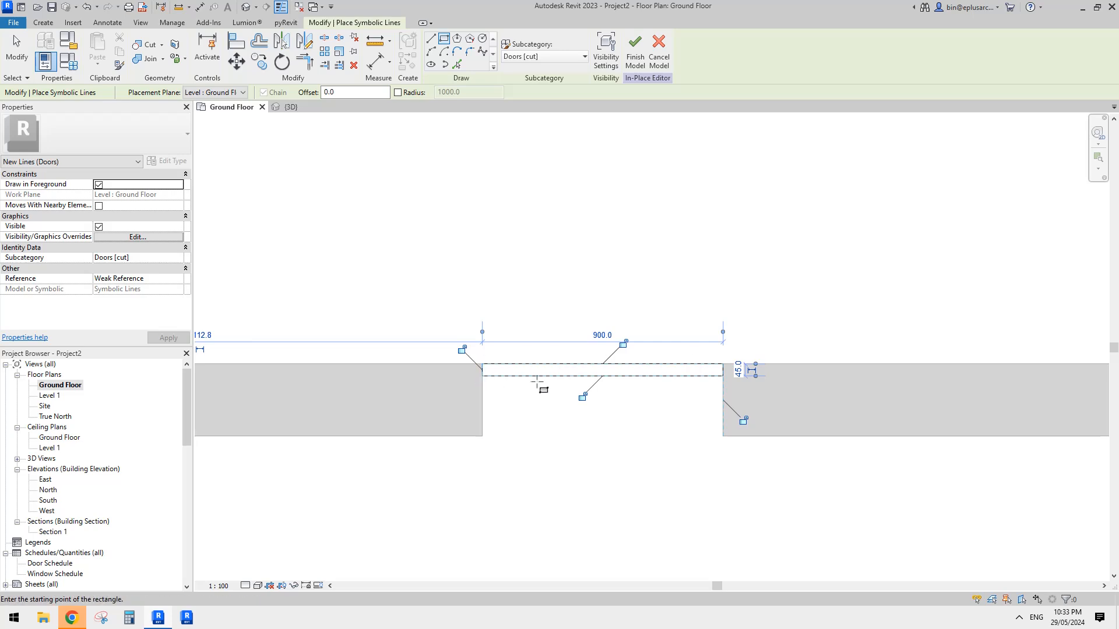
pyautogui.press('Escape')
pyautogui.press('Escape')
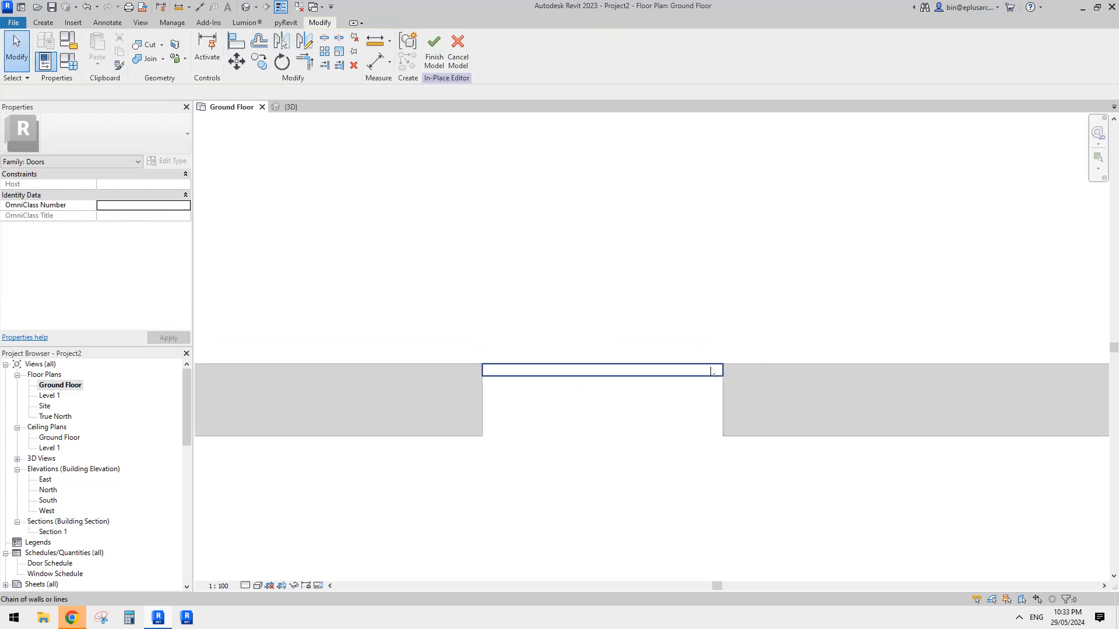
# Rotate the symbolic rectangle 90° clockwise about a pivot on its centreline near the right jamb, so its long end projects above the wall
pyautogui.click(711, 371)
pyautogui.scroll(2, 711, 360)
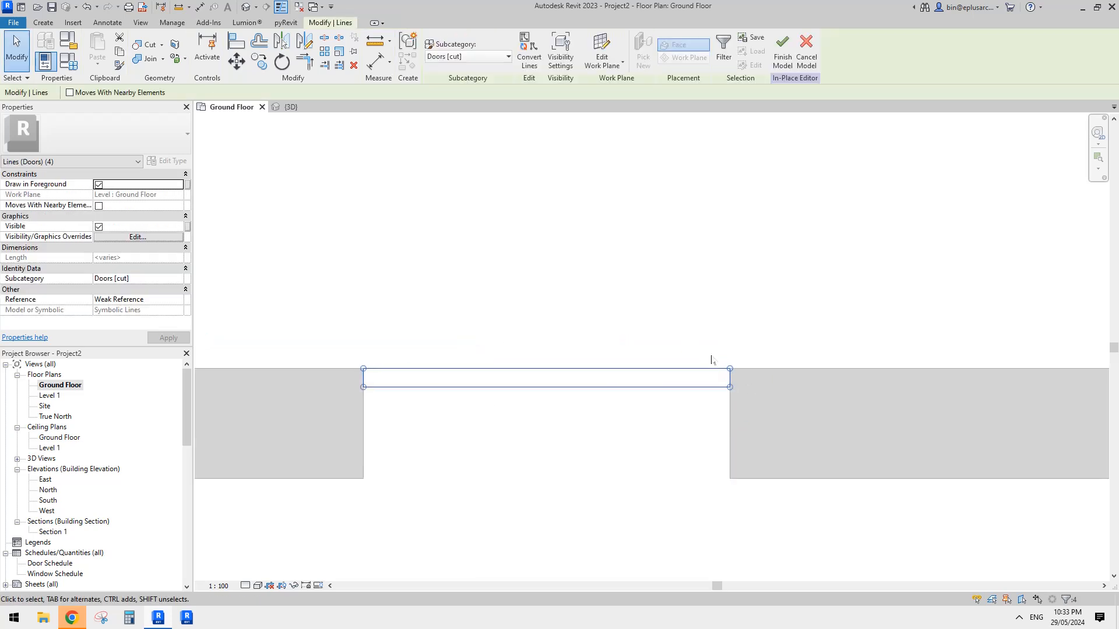
pyautogui.moveTo(712, 361); pyautogui.dragTo(700, 364, button='middle')
pyautogui.press('r')
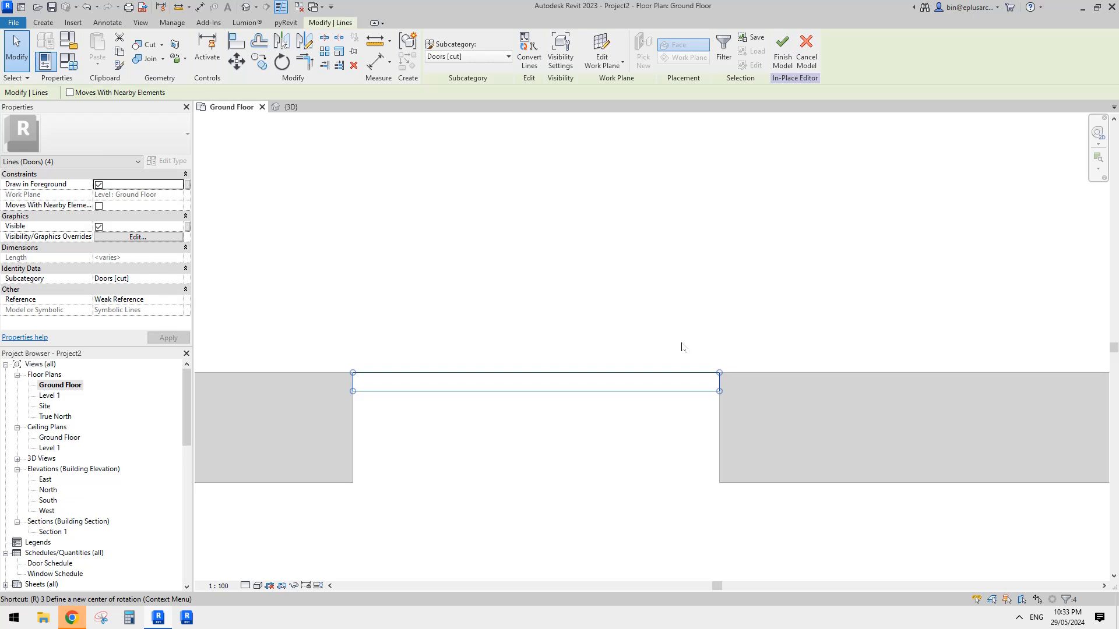
pyautogui.press('o')
pyautogui.scroll(1, 706, 383)
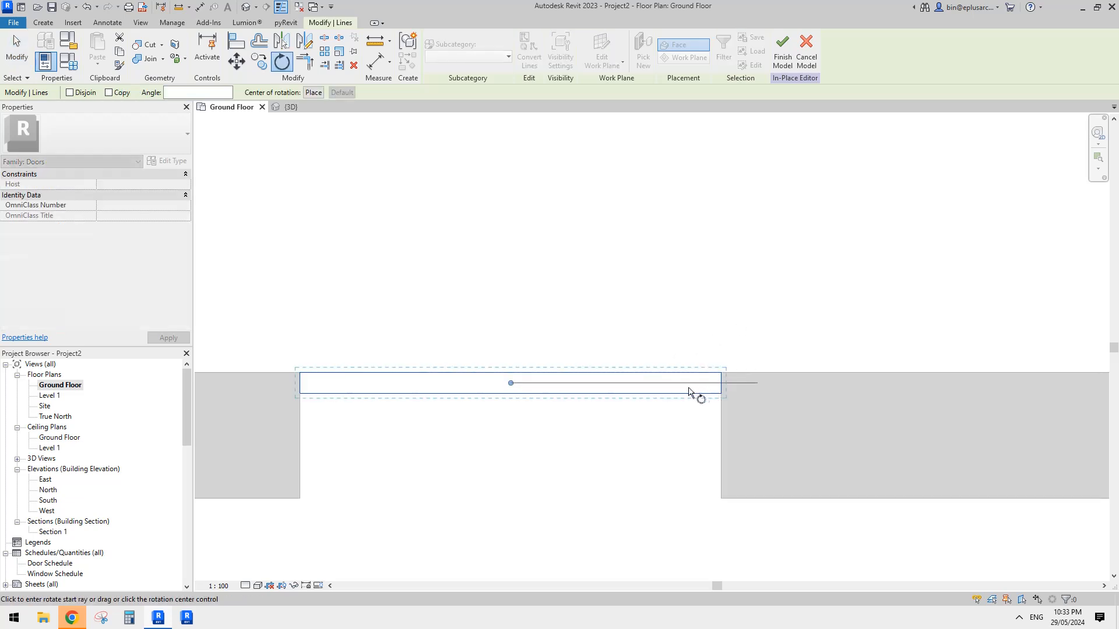
pyautogui.press('space')
pyautogui.scroll(2, 694, 383)
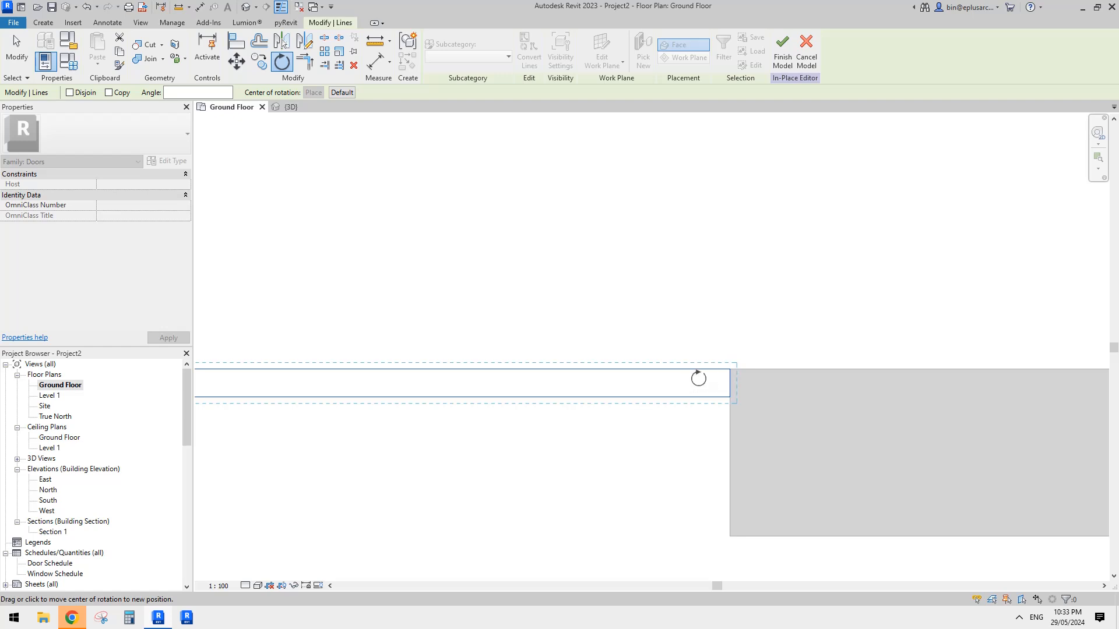
pyautogui.scroll(1, 701, 380)
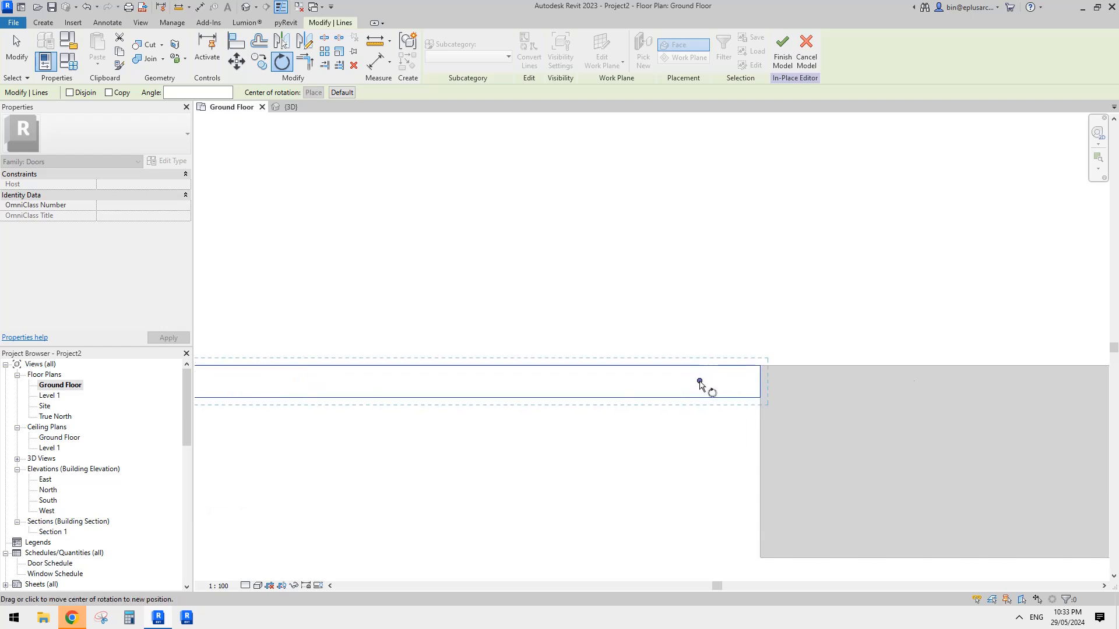
pyautogui.click(700, 382)
pyautogui.click(831, 385)
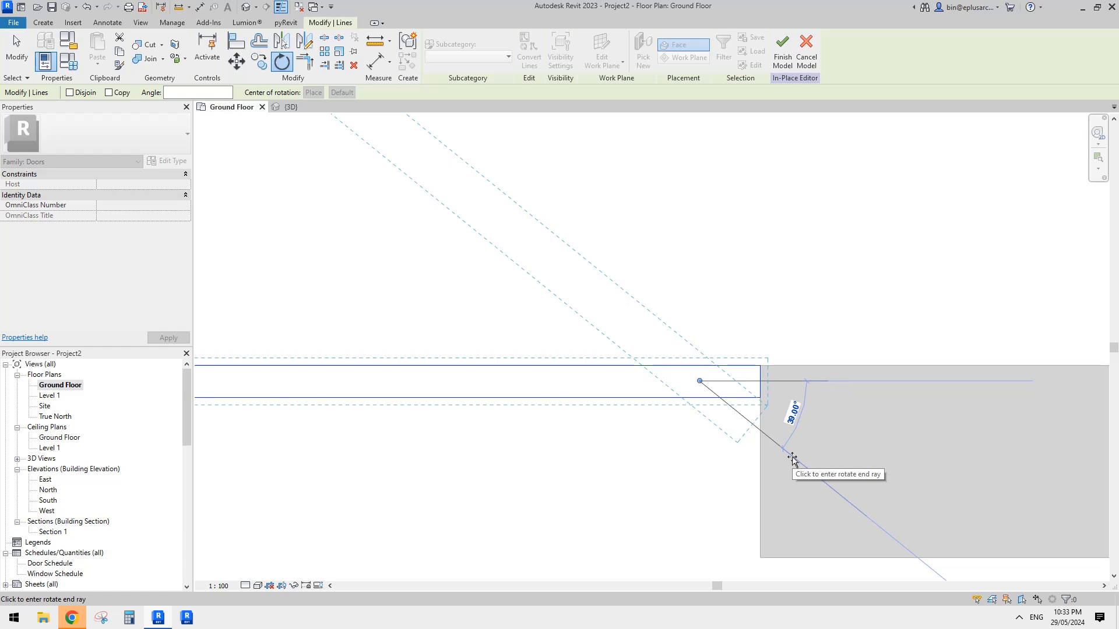
pyautogui.write('90')
pyautogui.press('Return')
pyautogui.scroll(-3, 716, 450)
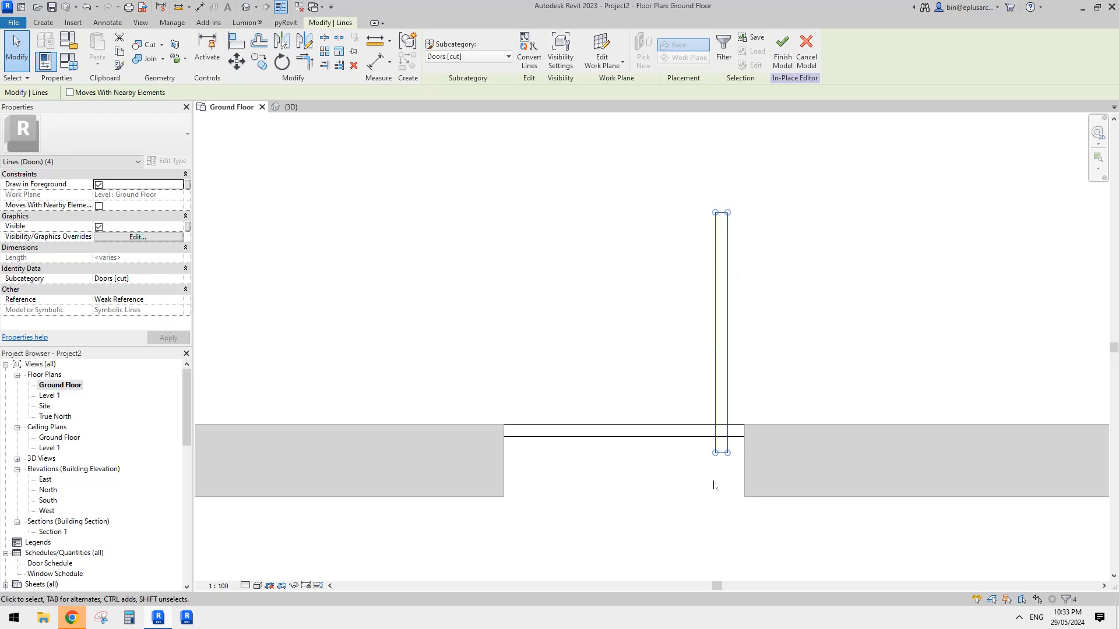
# Draw a Plan Swing [projection] symbolic arc of about 793 mm radius from the open panel's upper end to the left jamb's upper corner
pyautogui.scroll(1, 723, 385)
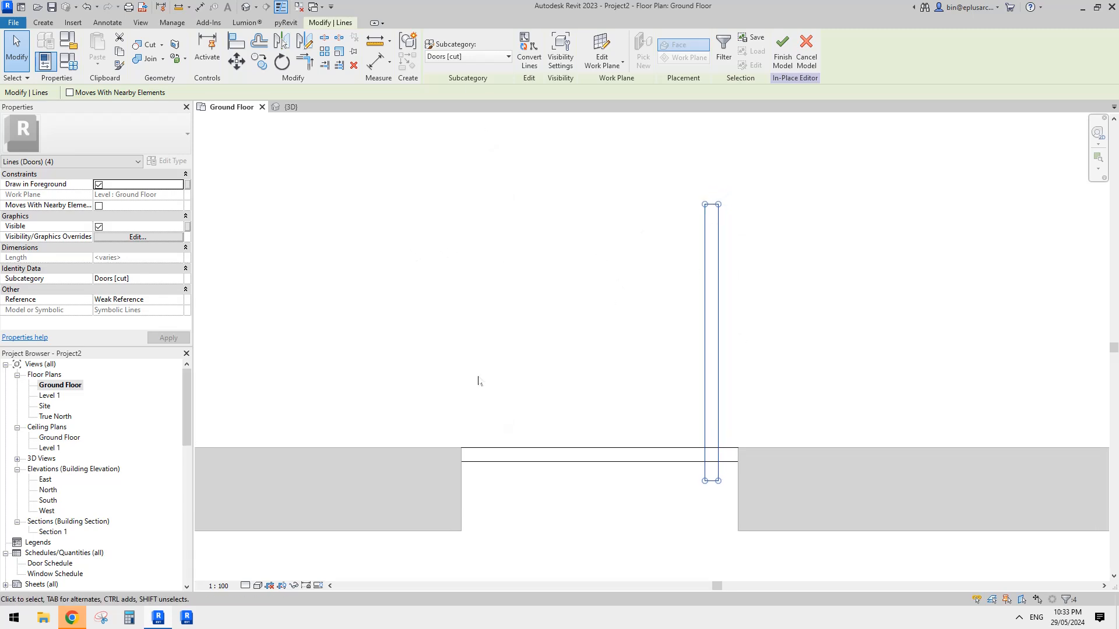
pyautogui.click(466, 56)
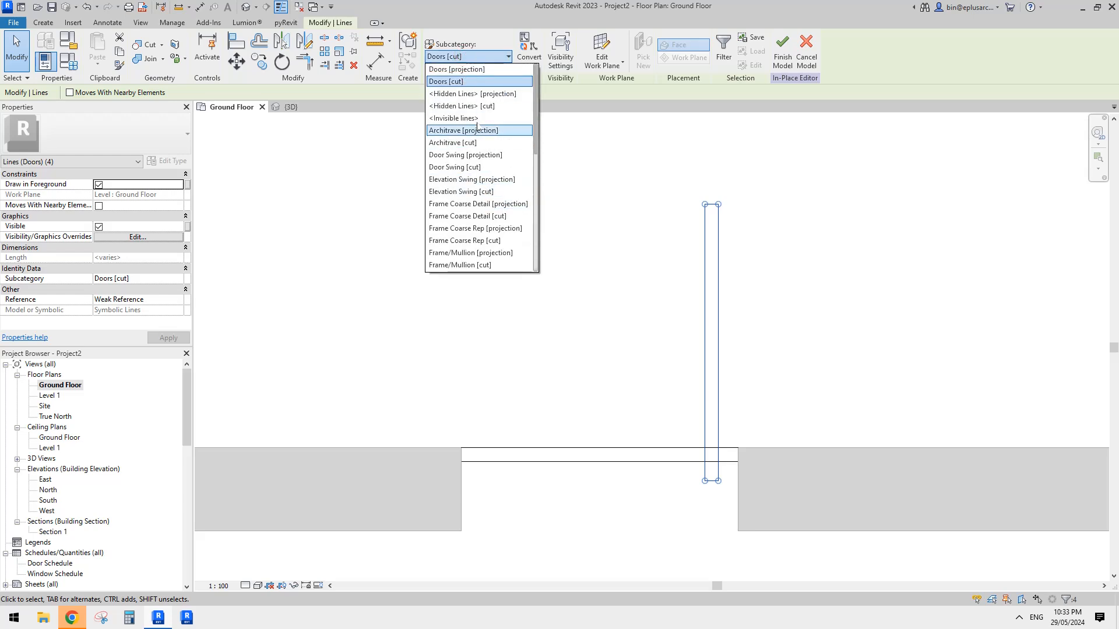
pyautogui.click(104, 24)
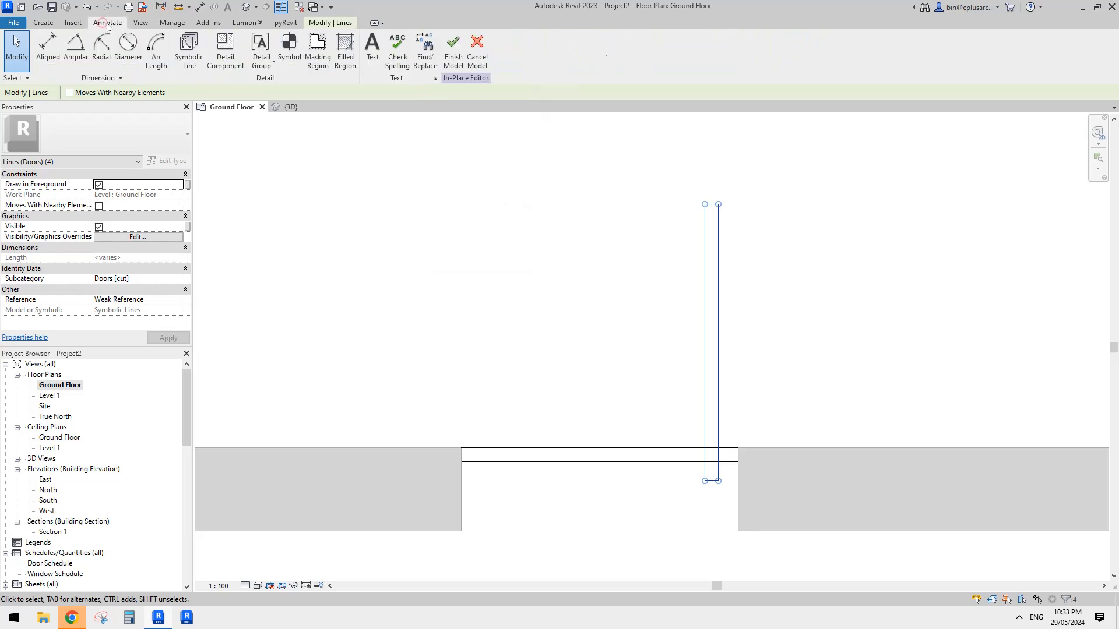
pyautogui.click(191, 52)
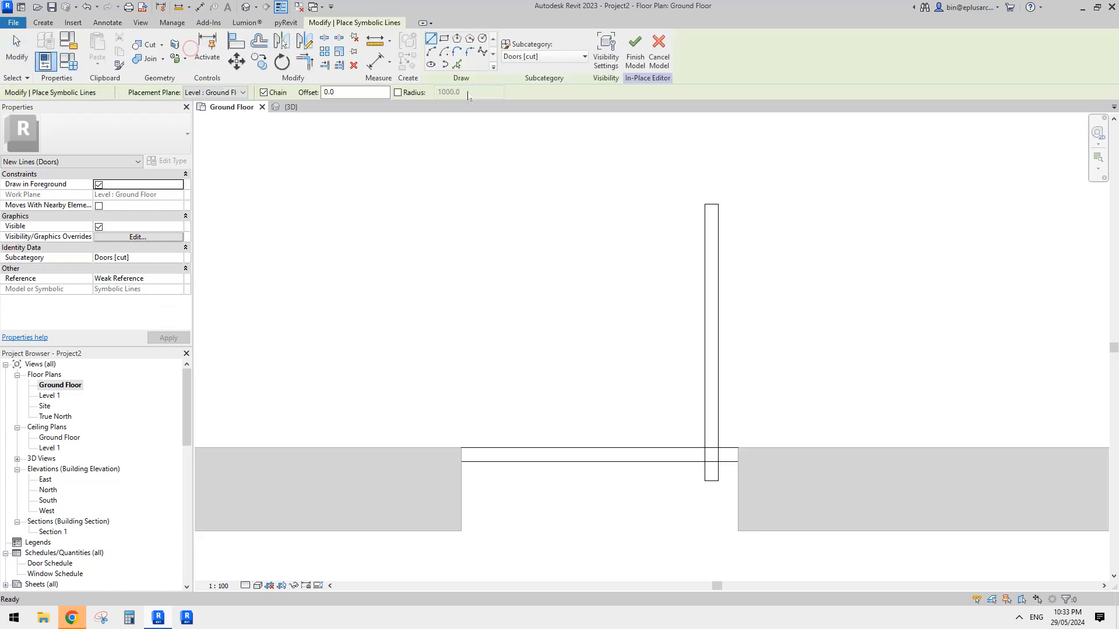
pyautogui.click(554, 56)
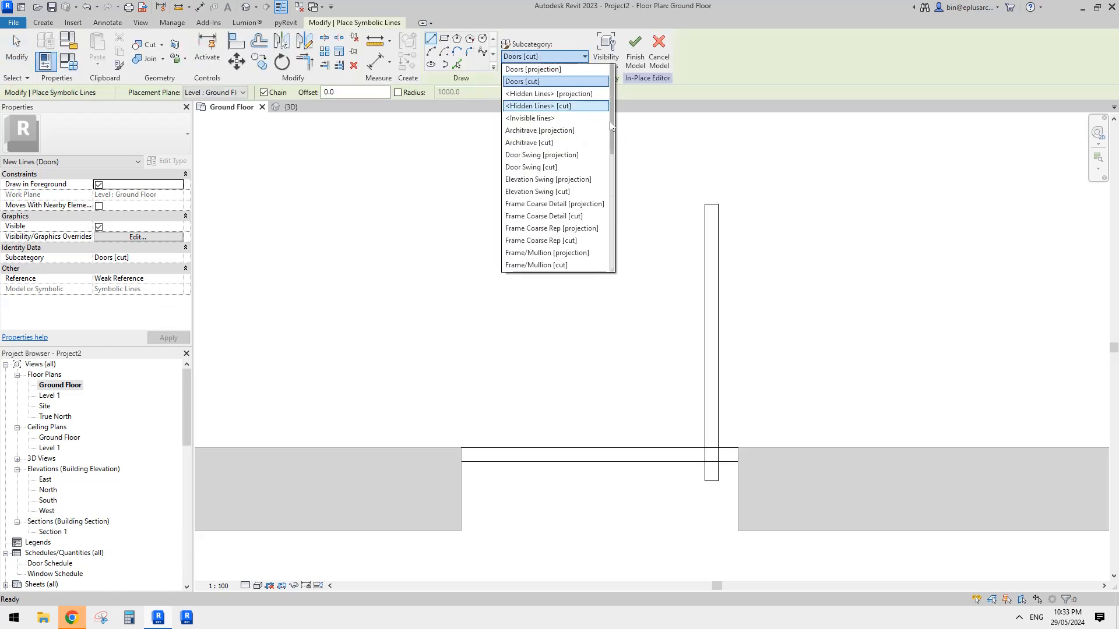
pyautogui.moveTo(610, 125); pyautogui.dragTo(615, 241)
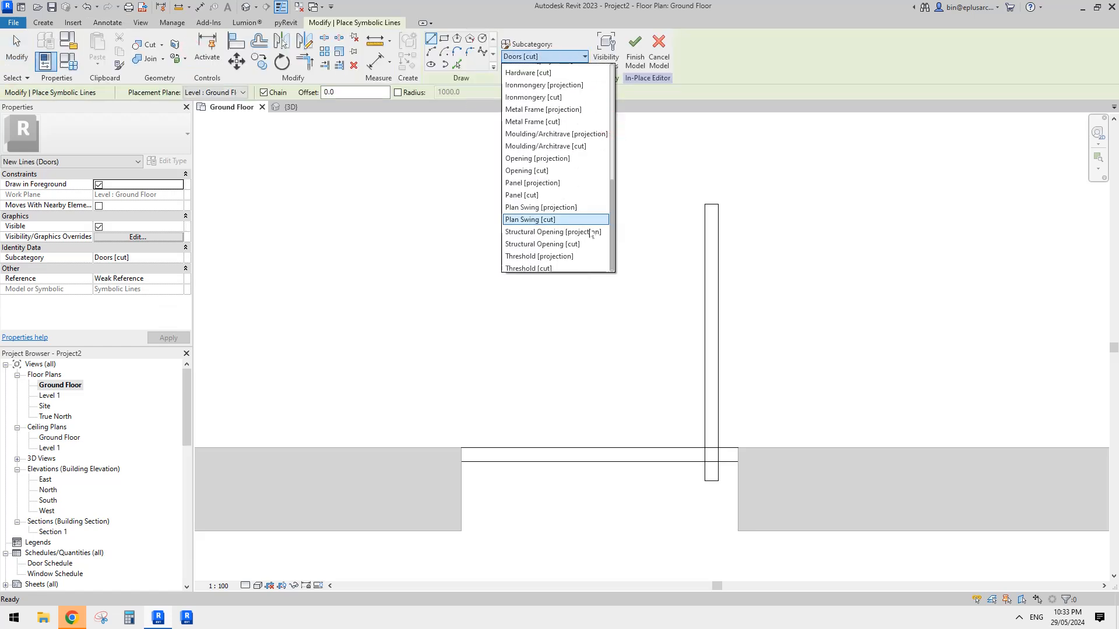
pyautogui.click(558, 210)
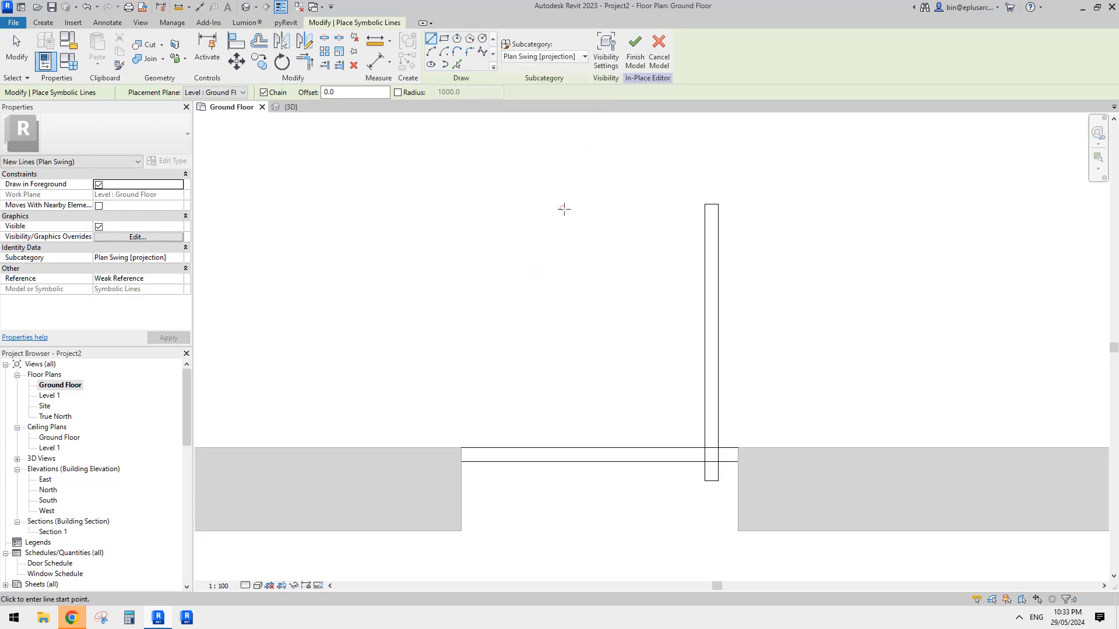
pyautogui.click(444, 56)
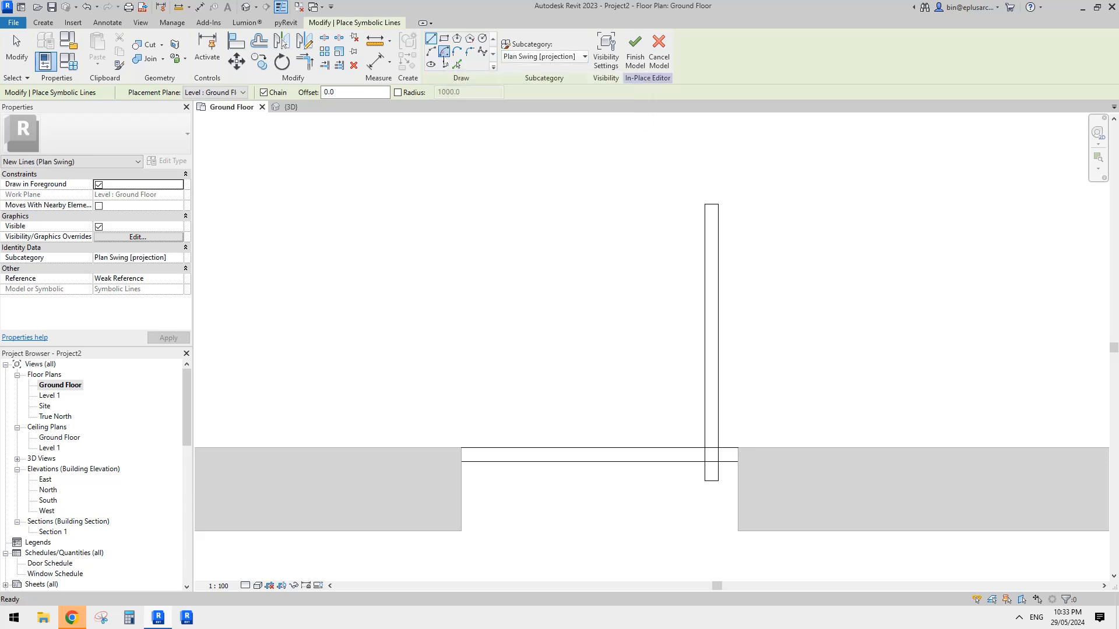
pyautogui.click(704, 448)
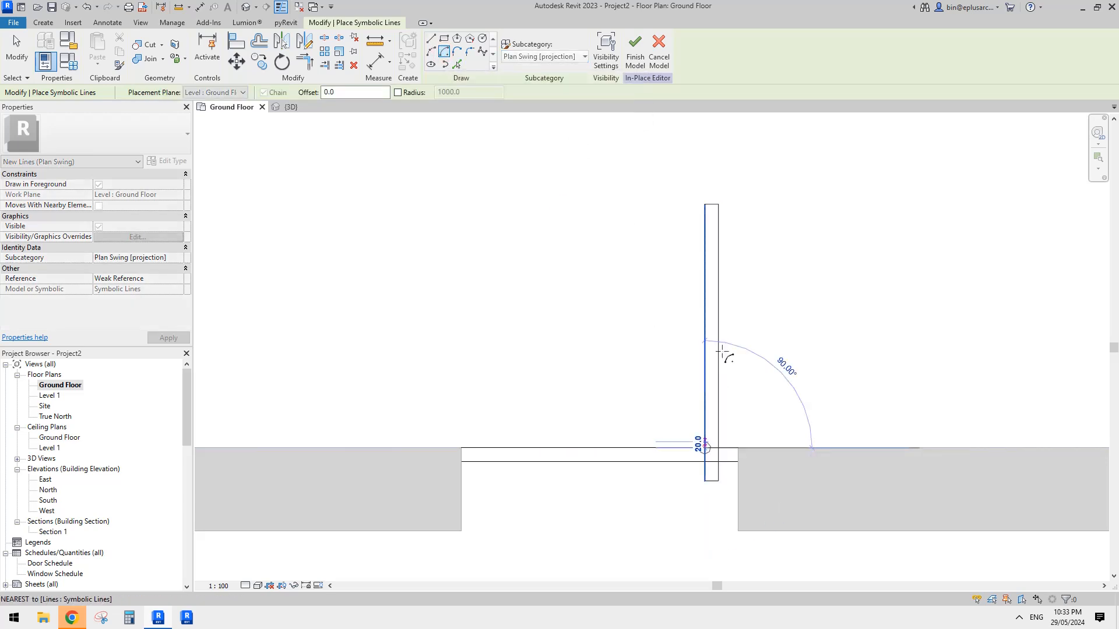
pyautogui.click(705, 205)
pyautogui.click(462, 448)
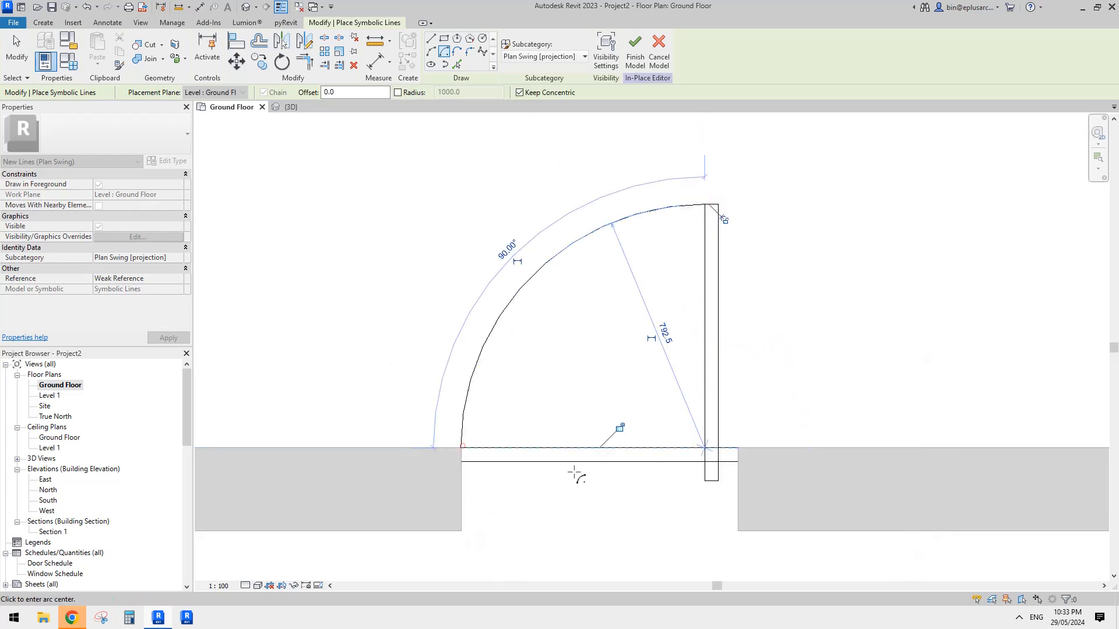
# Draw a small symbolic swing arc of about 64 mm radius from the right jamb to the panel's lower end
pyautogui.click(719, 462)
pyautogui.click(737, 462)
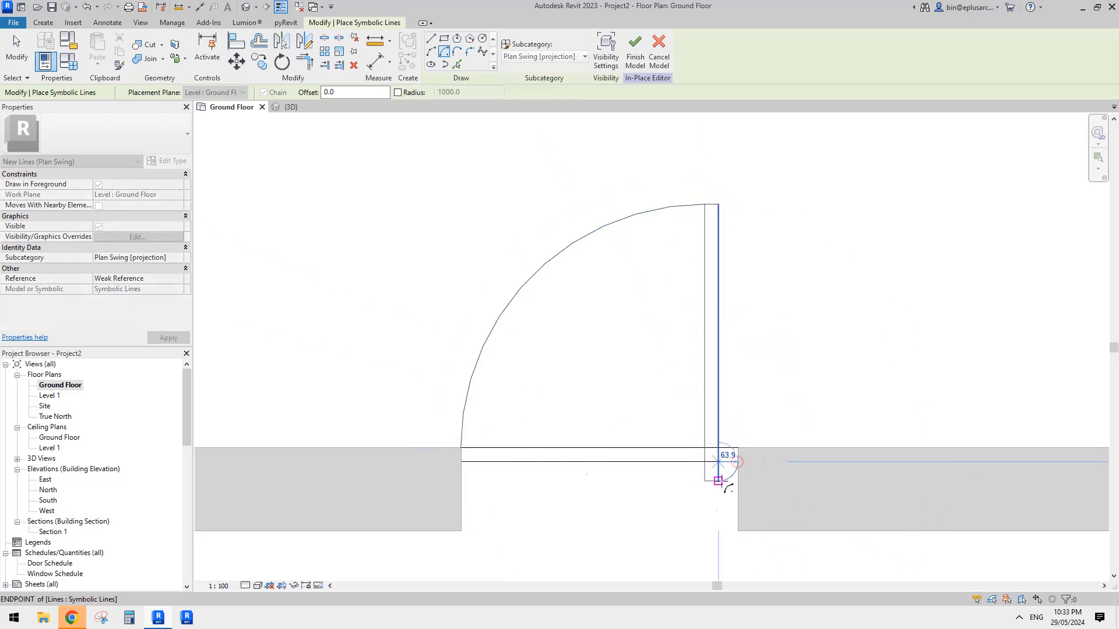
pyautogui.click(719, 482)
pyautogui.press('Escape')
pyautogui.press('Escape')
pyautogui.scroll(-2, 826, 392)
pyautogui.moveTo(803, 380); pyautogui.dragTo(786, 347, button='middle')
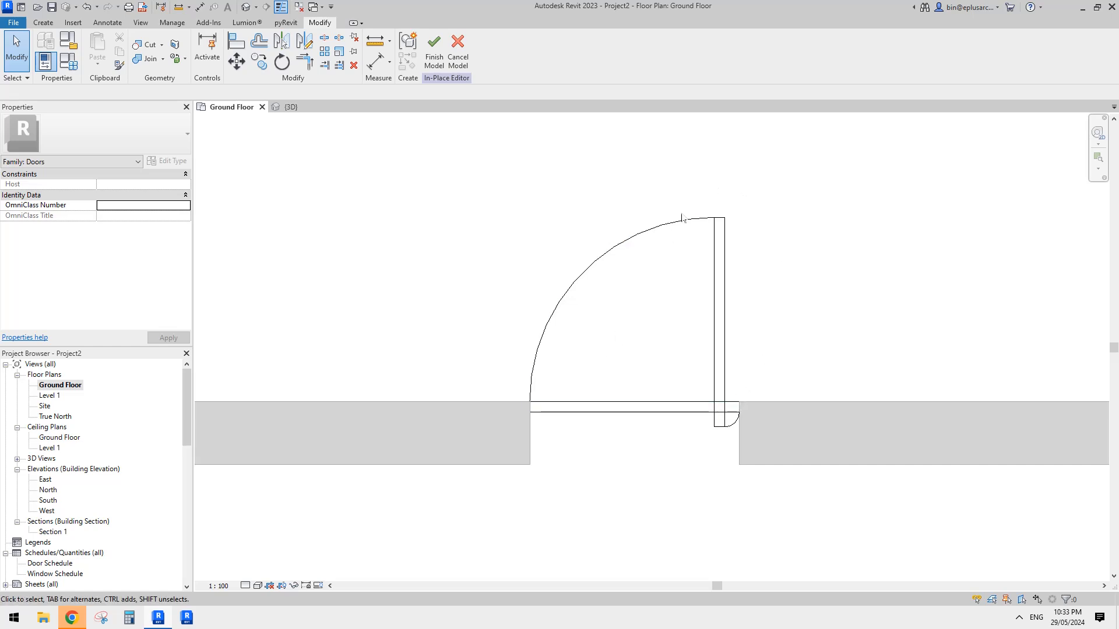
# Finish the in-place door model and select the completed door in plan
pyautogui.scroll(2, 676, 326)
pyautogui.click(435, 50)
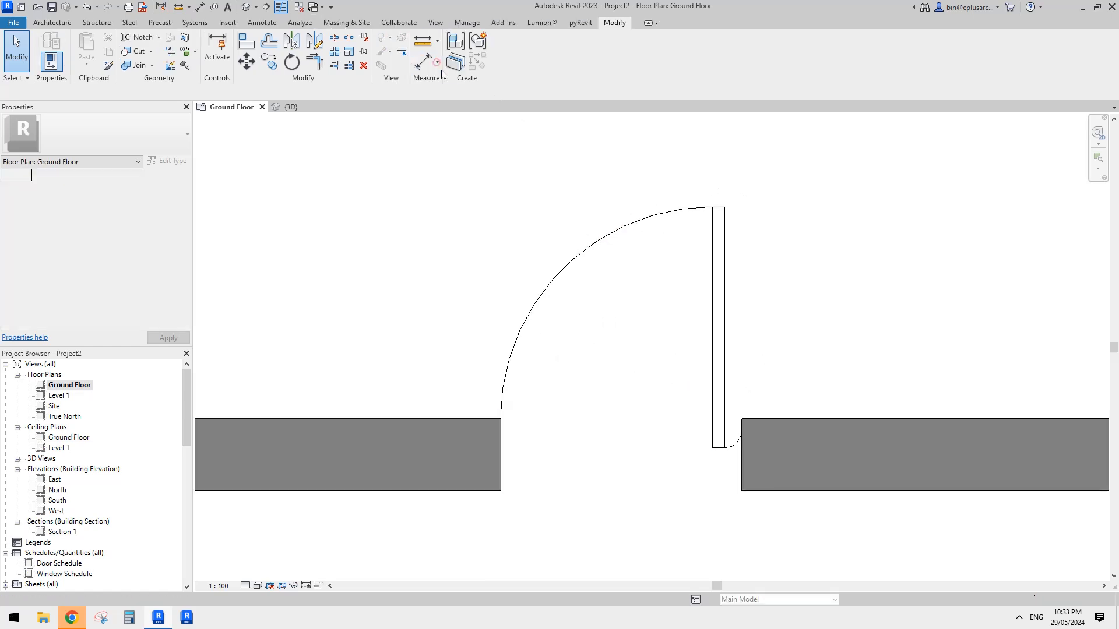
pyautogui.scroll(-1, 602, 239)
pyautogui.click(690, 282)
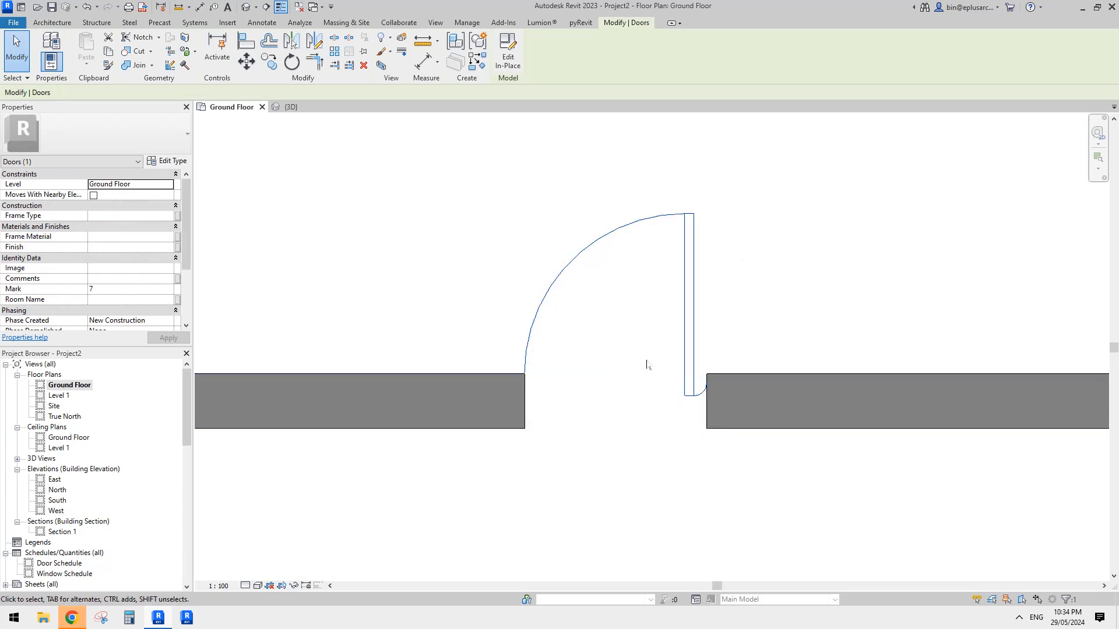
pyautogui.moveTo(659, 344); pyautogui.dragTo(680, 328, button='middle')
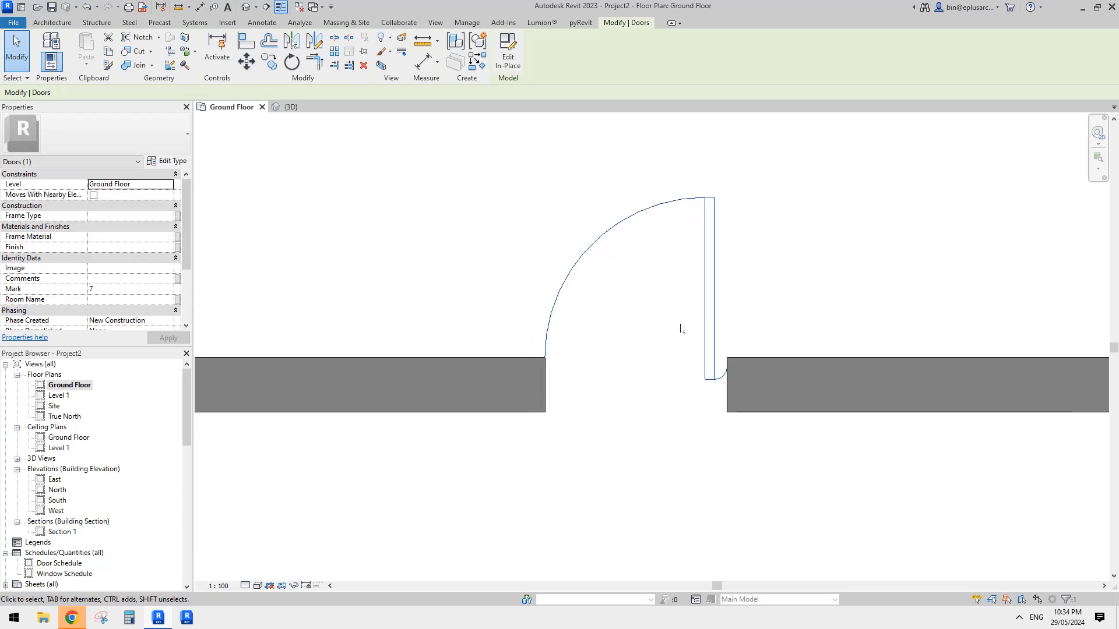
# Examine the door and its wall opening in 3D from the front, and return to the Ground Floor plan
pyautogui.click(245, 7)
pyautogui.click(684, 367)
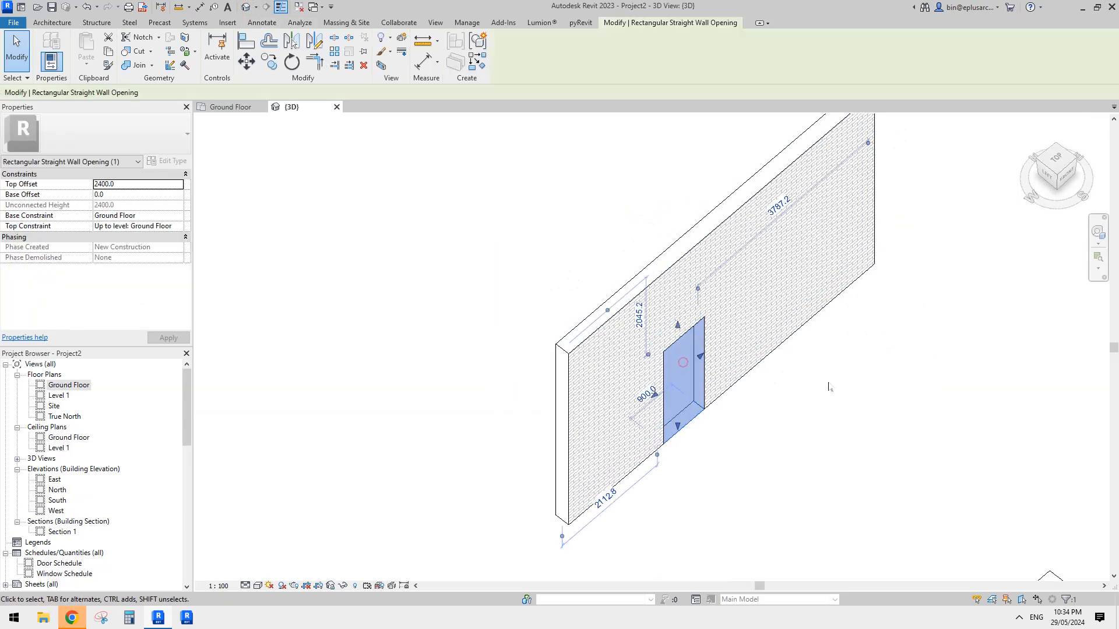
pyautogui.click(839, 379)
pyautogui.keyDown('shift'); pyautogui.moveTo(839, 380); pyautogui.dragTo(593, 354, button='middle'); pyautogui.keyUp('shift')
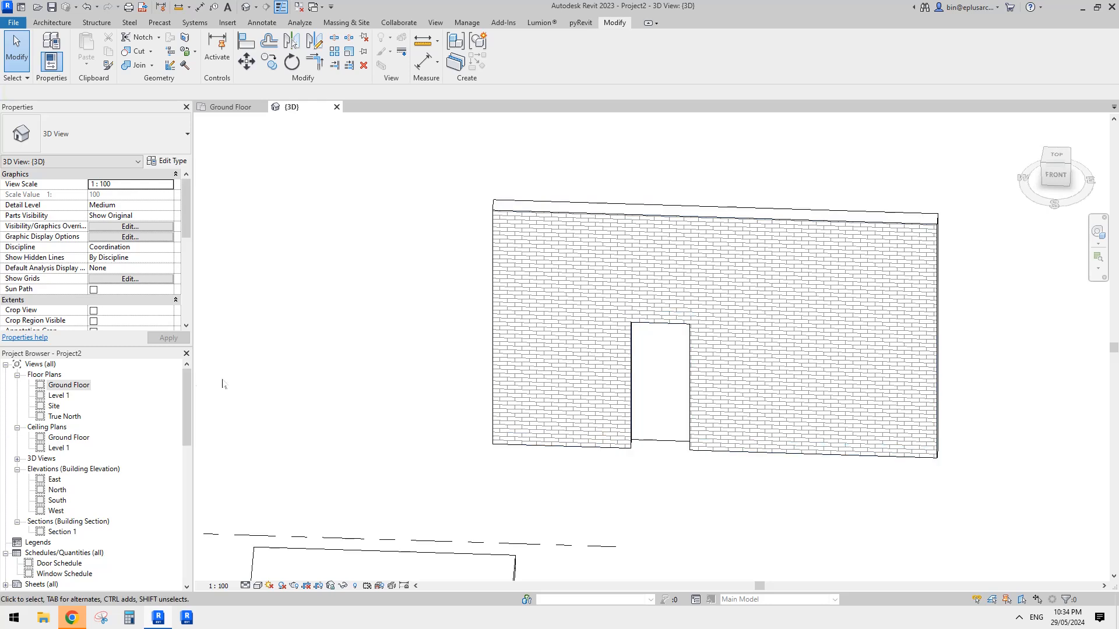
pyautogui.doubleClick(70, 386)
pyautogui.scroll(3, 609, 269)
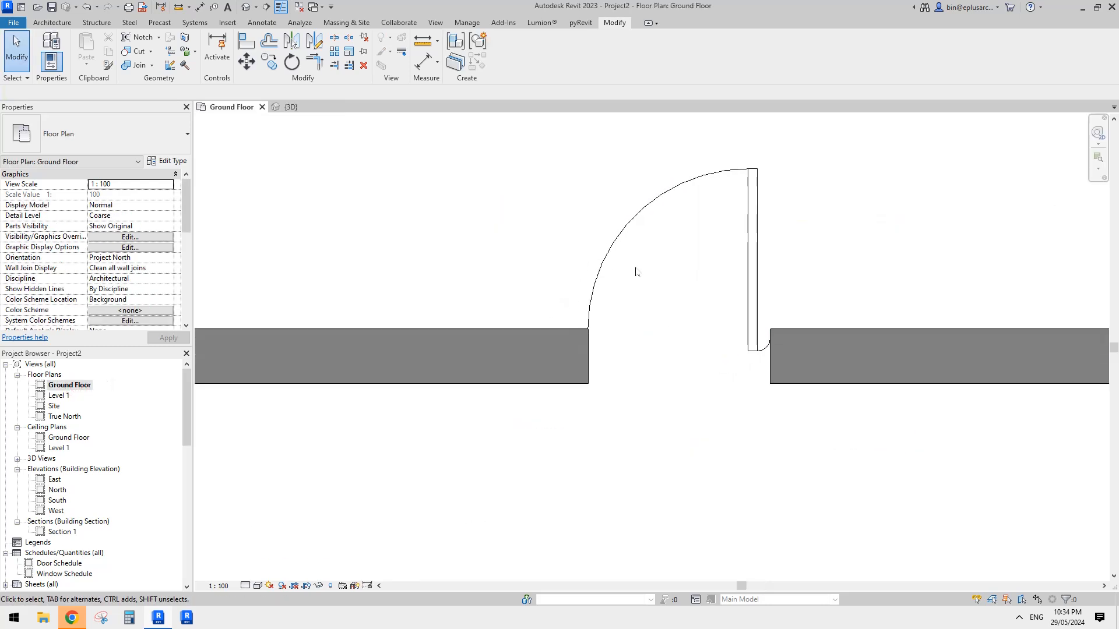
# Place an M_Single-Flush 0813 x 2134mm door in the wall to the right of the in-place pivot door
pyautogui.moveTo(673, 286); pyautogui.dragTo(656, 284, button='middle')
pyautogui.scroll(-2, 745, 263)
pyautogui.moveTo(757, 279); pyautogui.dragTo(615, 294, button='middle')
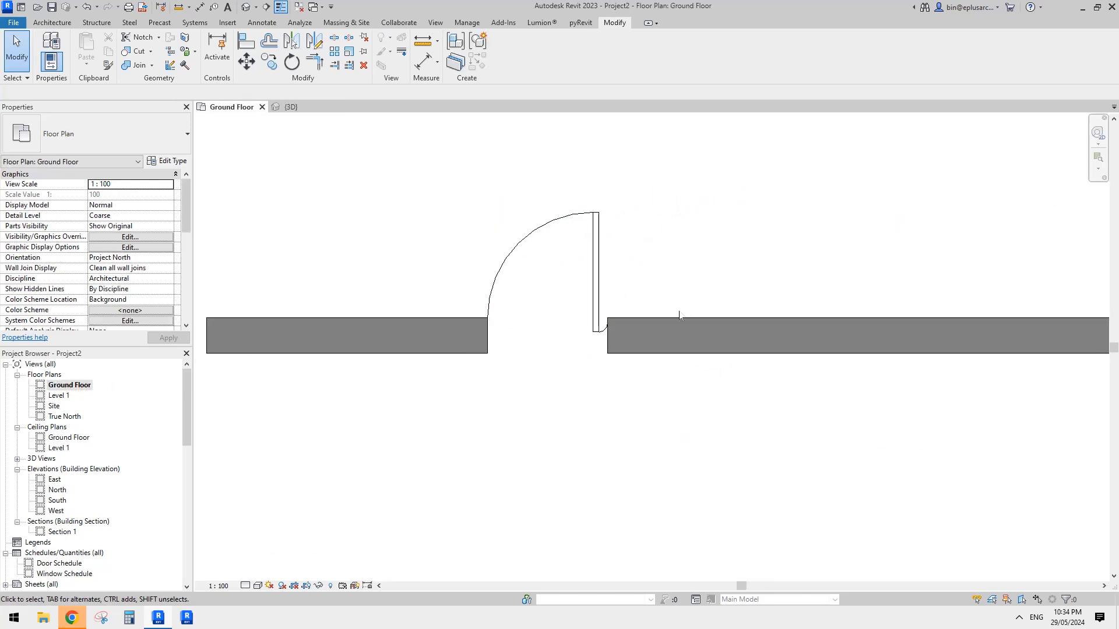
pyautogui.press('d')
pyautogui.press('r')
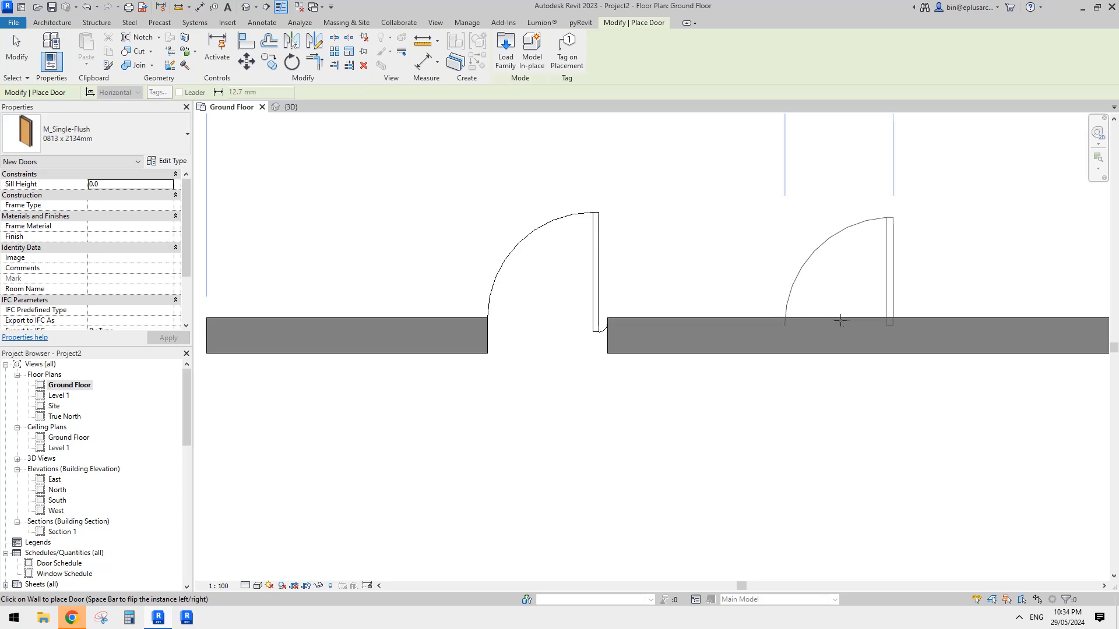
pyautogui.click(847, 325)
pyautogui.press('Escape')
# Tag the single-flush door in plan and check its tag by selecting it
pyautogui.press('t')
pyautogui.press('g')
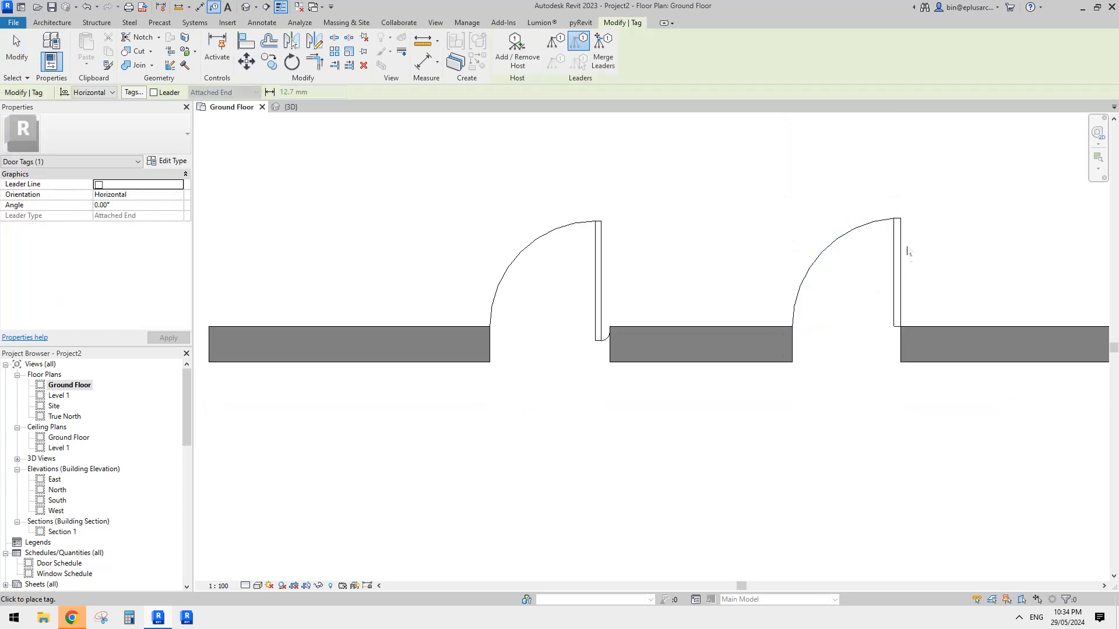
pyautogui.click(903, 266)
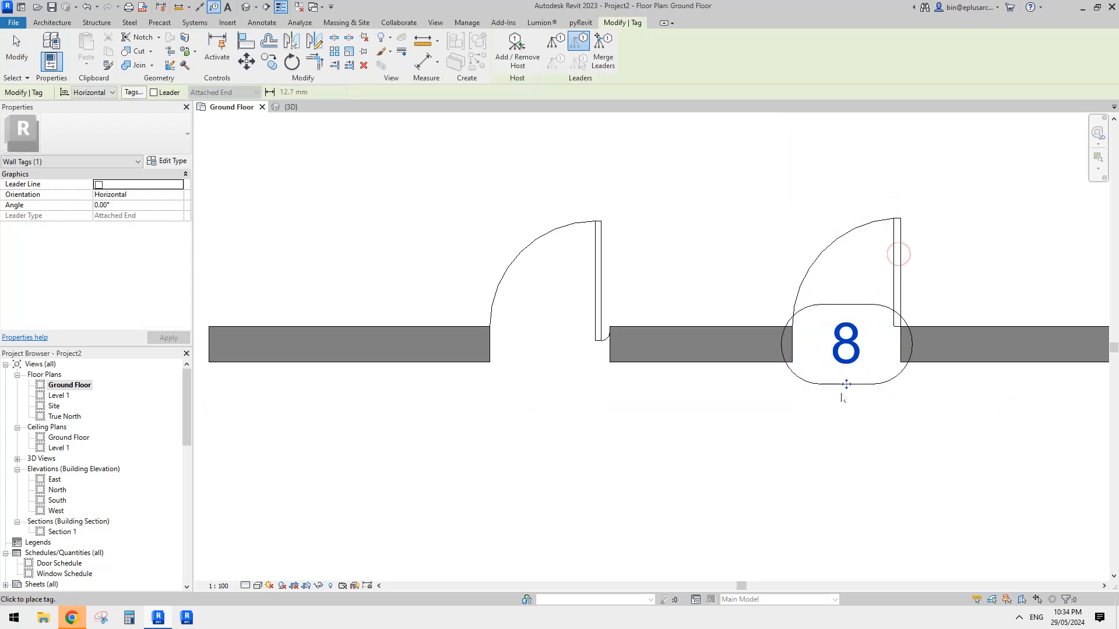
pyautogui.press('Escape')
pyautogui.press('Escape')
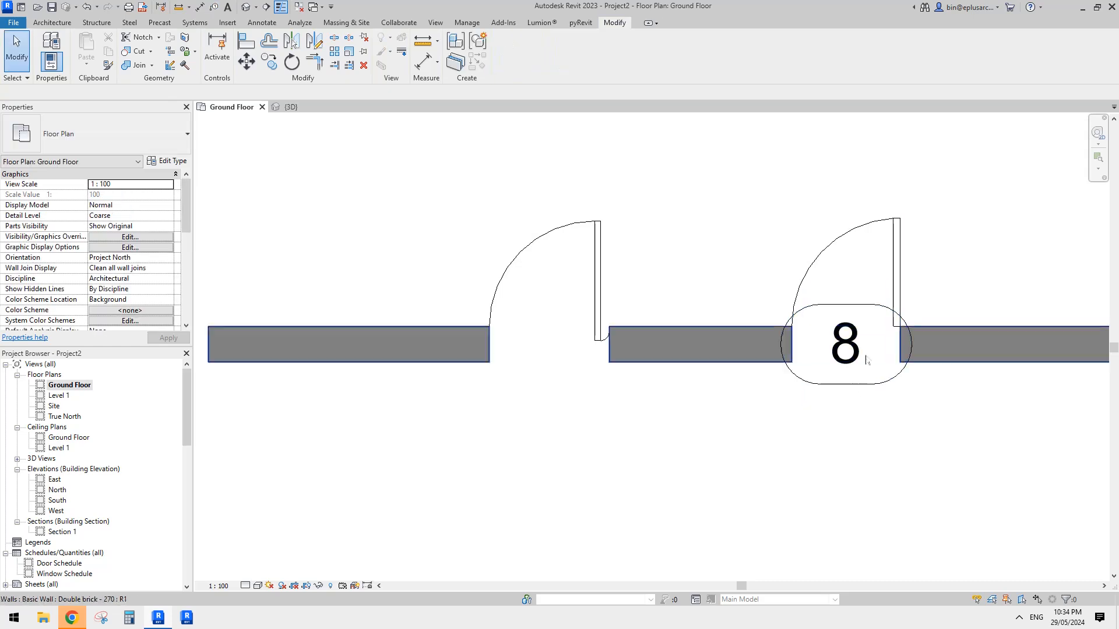
pyautogui.click(867, 307)
pyautogui.scroll(1, 866, 307)
pyautogui.moveTo(808, 315); pyautogui.dragTo(856, 310, button='middle')
pyautogui.press('Escape')
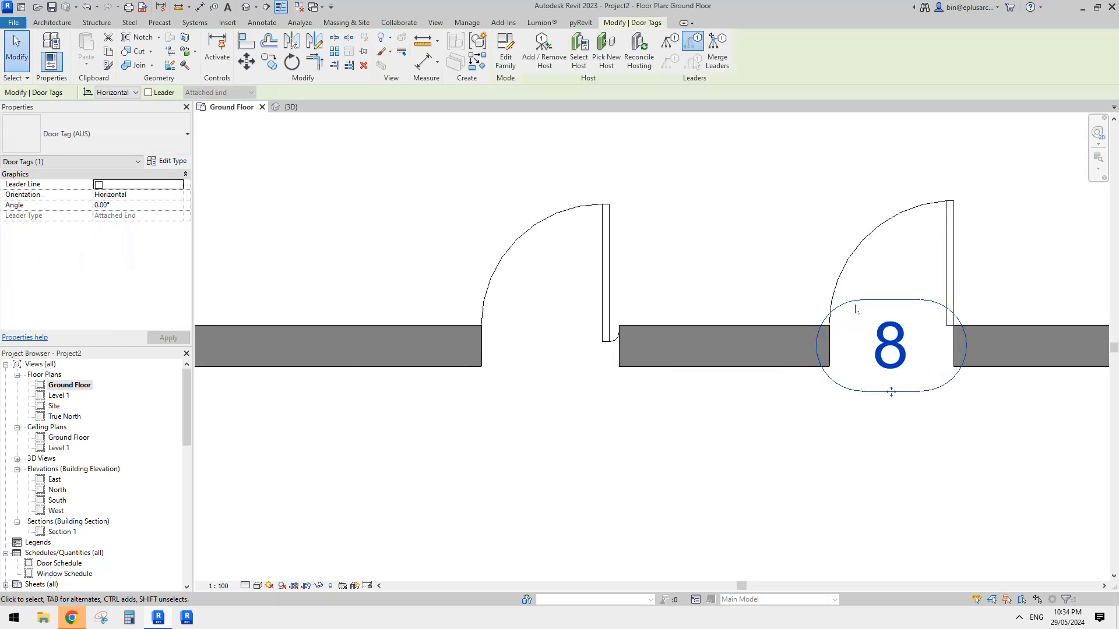
# Tag the in-place pivot door in plan and locate where its tag lands
pyautogui.scroll(-1, 785, 293)
pyautogui.moveTo(726, 314); pyautogui.dragTo(798, 316, button='middle')
pyautogui.press('t')
pyautogui.press('g')
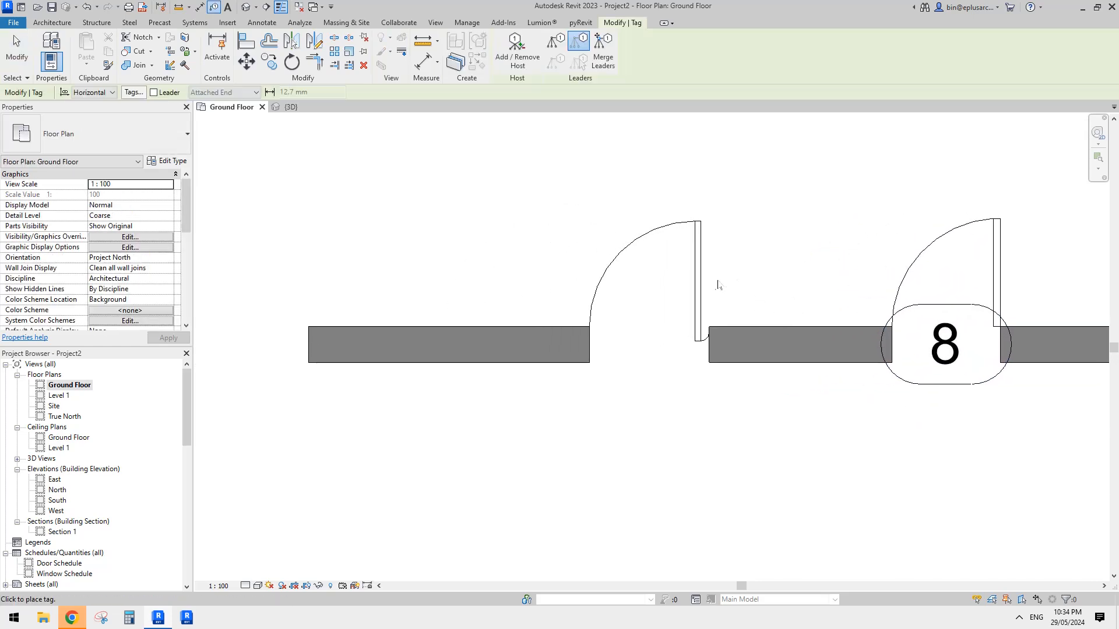
pyautogui.scroll(-5, 699, 300)
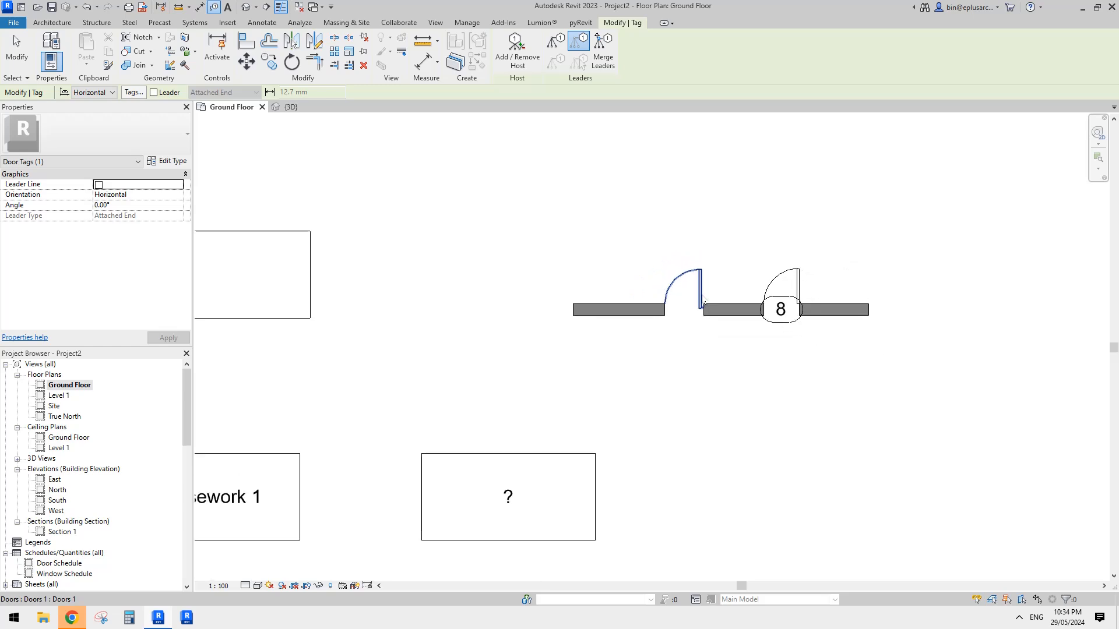
pyautogui.scroll(-1, 716, 240)
pyautogui.moveTo(702, 308); pyautogui.dragTo(737, 314, button='middle')
pyautogui.scroll(-1, 708, 262)
pyautogui.scroll(-1, 722, 253)
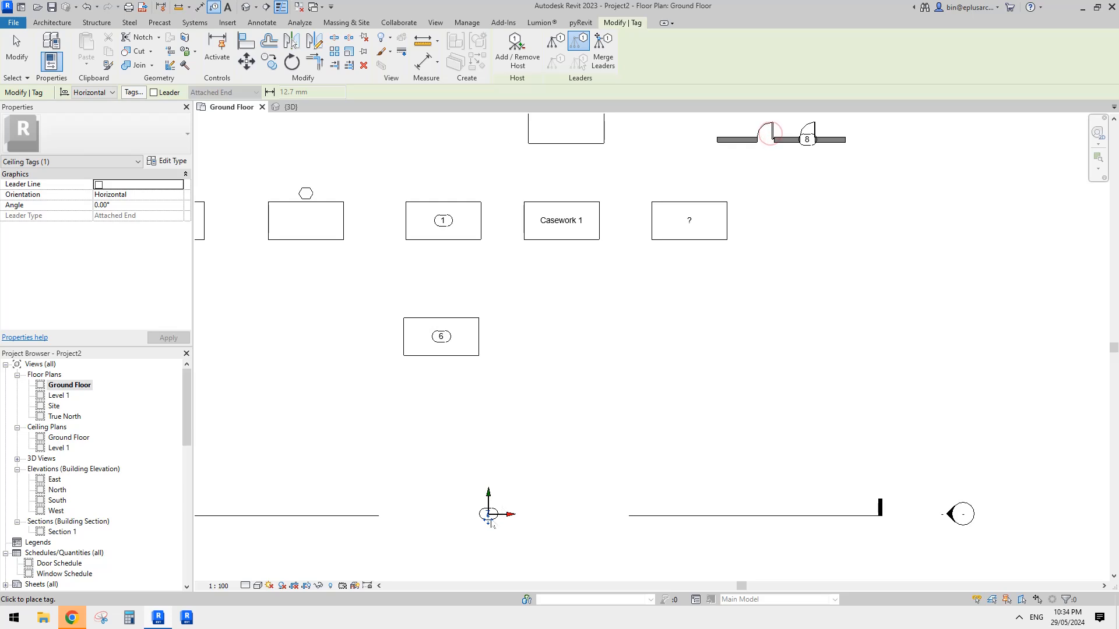
pyautogui.press('Escape')
# Move the pivot door's tag from the project origin to the middle of the door opening, in line with the neighbouring door tag
pyautogui.click(488, 518)
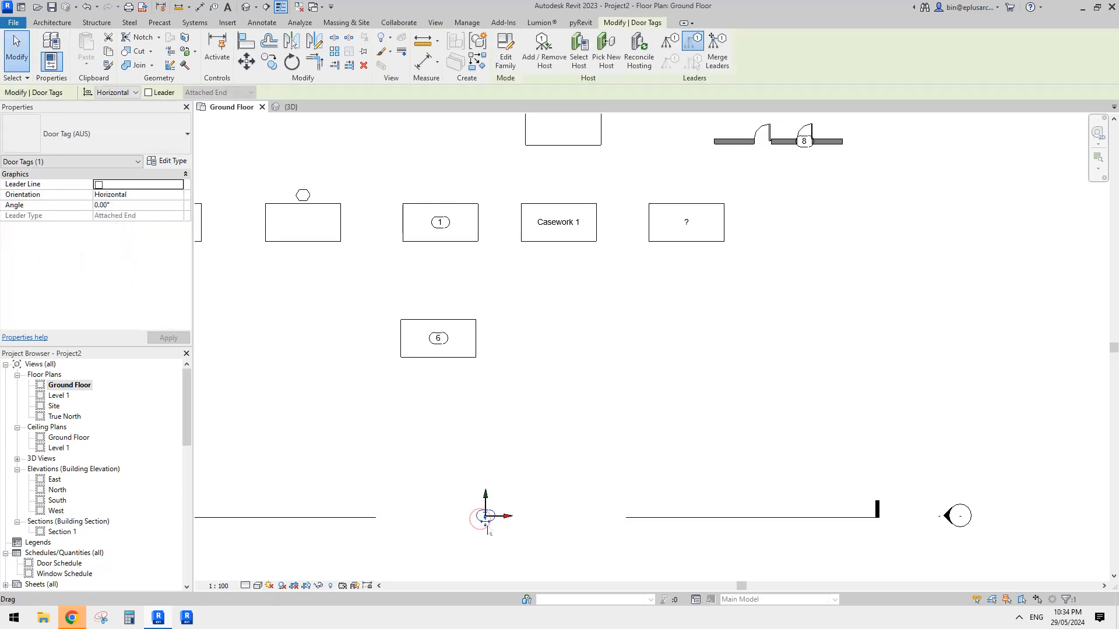
pyautogui.moveTo(488, 530); pyautogui.dragTo(766, 151)
pyautogui.scroll(3, 723, 307)
pyautogui.scroll(1, 702, 278)
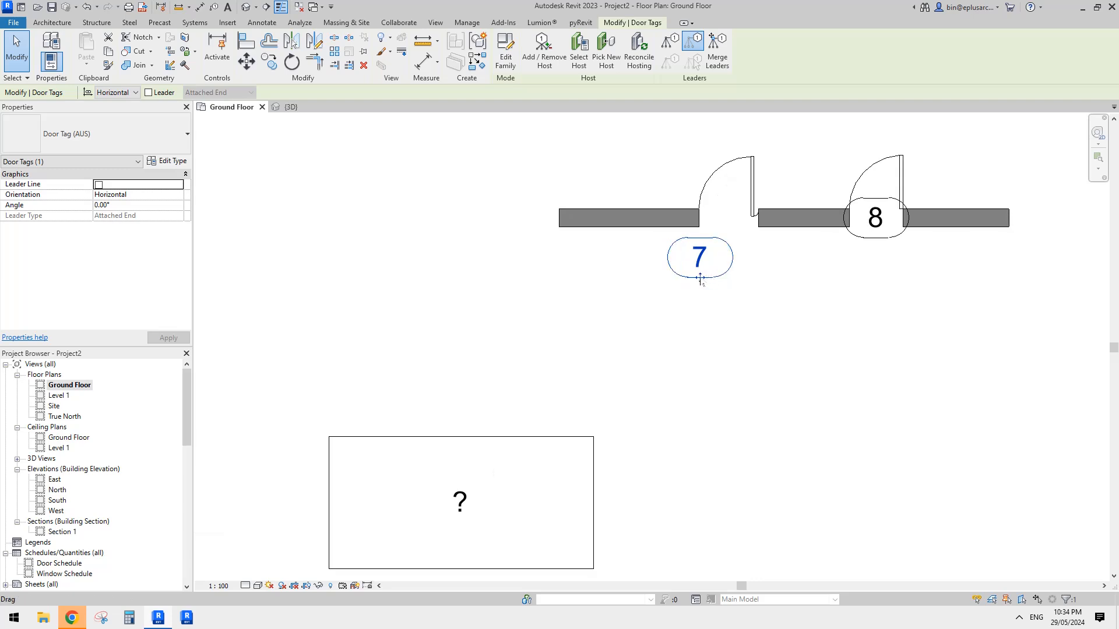
pyautogui.moveTo(700, 277); pyautogui.dragTo(729, 235)
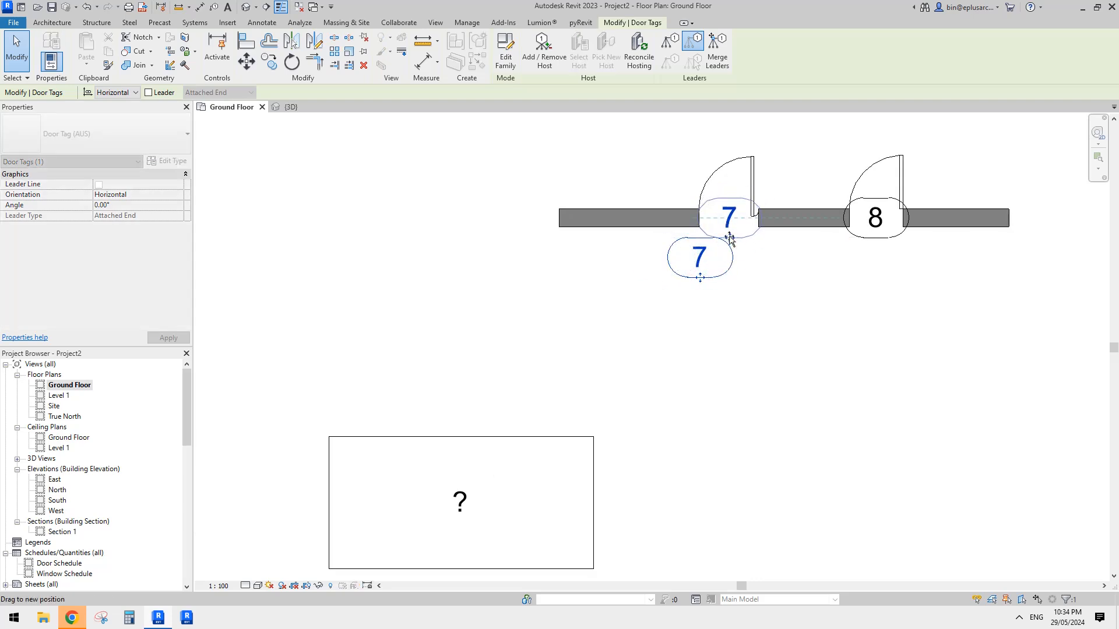
pyautogui.moveTo(729, 237); pyautogui.dragTo(730, 238)
pyautogui.moveTo(754, 247); pyautogui.dragTo(742, 292, button='middle')
# Delete the manually repositioned tag of the pivot door
pyautogui.click(744, 292)
pyautogui.click(720, 284)
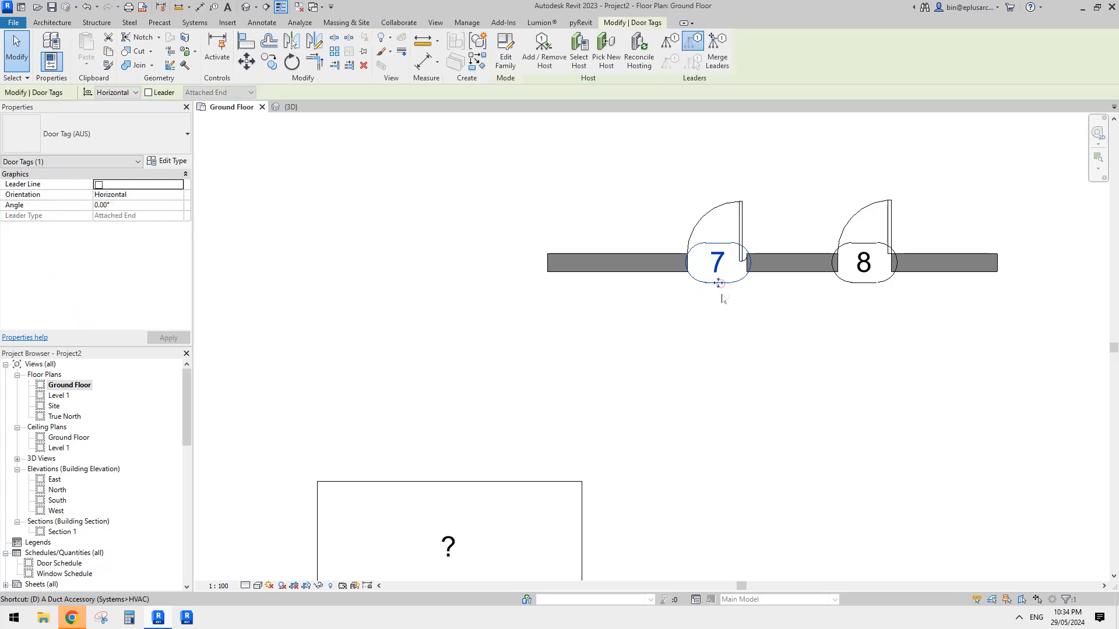
pyautogui.press('Delete')
# Edit the in-place pivot door and draw crossing reference planes along the closed panel's thickness centreline and across the middle of its width
pyautogui.scroll(2, 723, 289)
pyautogui.click(746, 227)
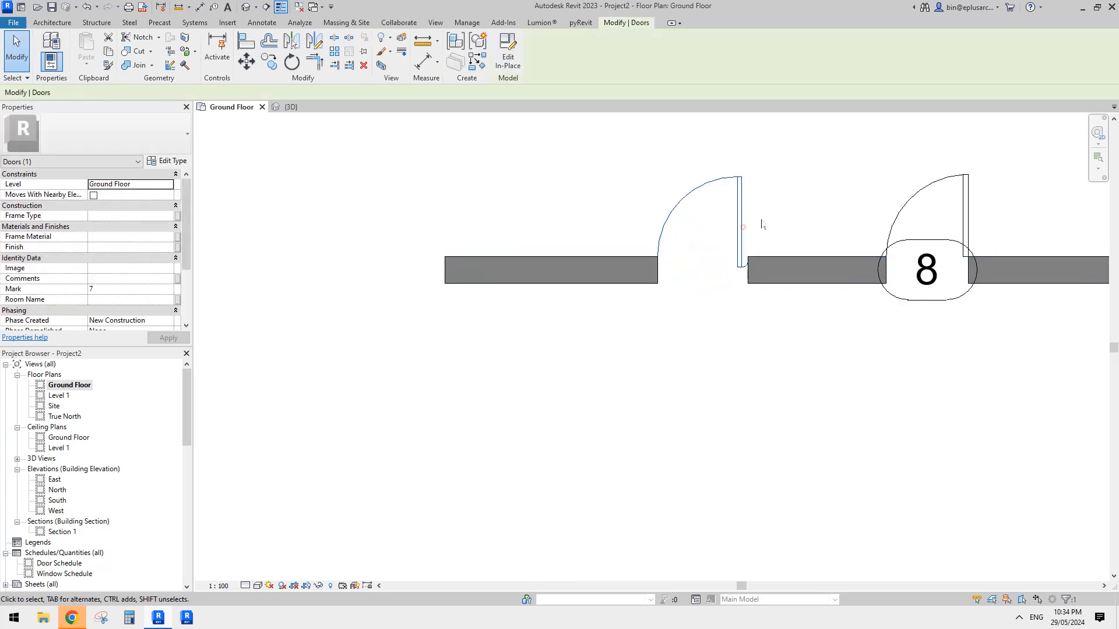
pyautogui.click(509, 59)
pyautogui.click(43, 22)
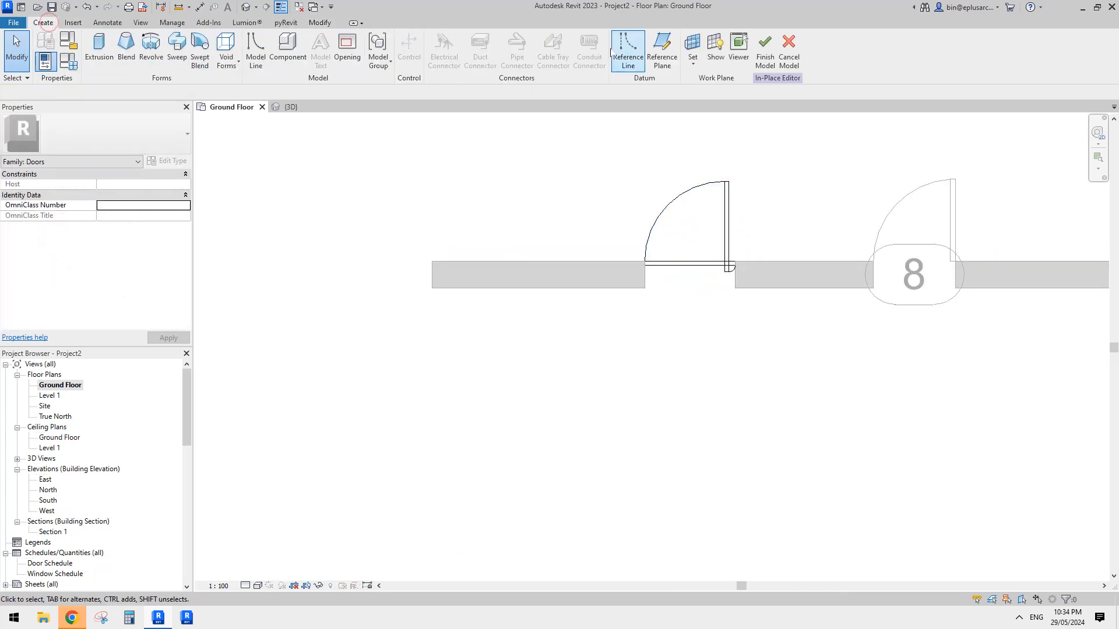
pyautogui.click(664, 45)
pyautogui.scroll(2, 732, 290)
pyautogui.scroll(1, 736, 229)
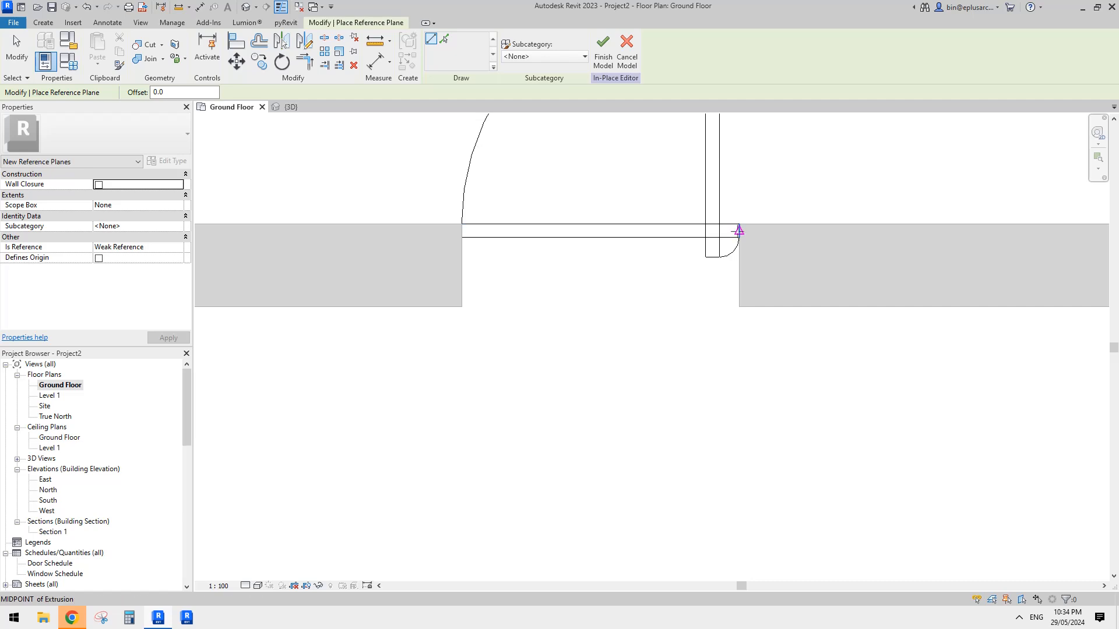
pyautogui.click(461, 230)
pyautogui.click(739, 231)
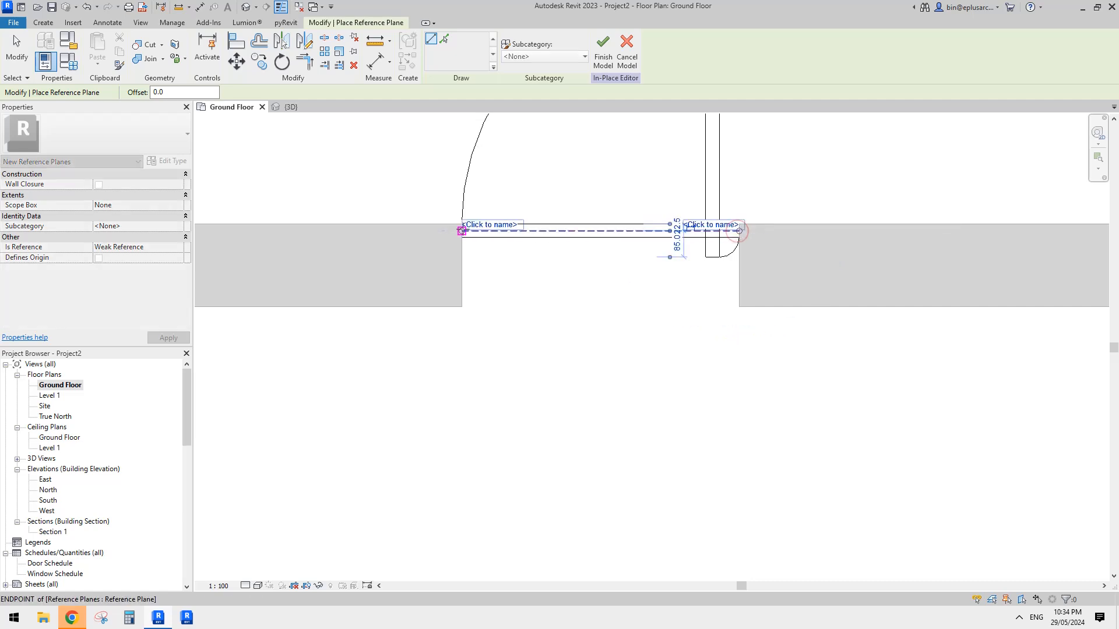
pyautogui.press('Escape')
pyautogui.press('Escape')
# Enable Defines Origin for both reference planes in the closed panel and finish the in-place model
pyautogui.click(610, 235)
pyautogui.scroll(1, 611, 233)
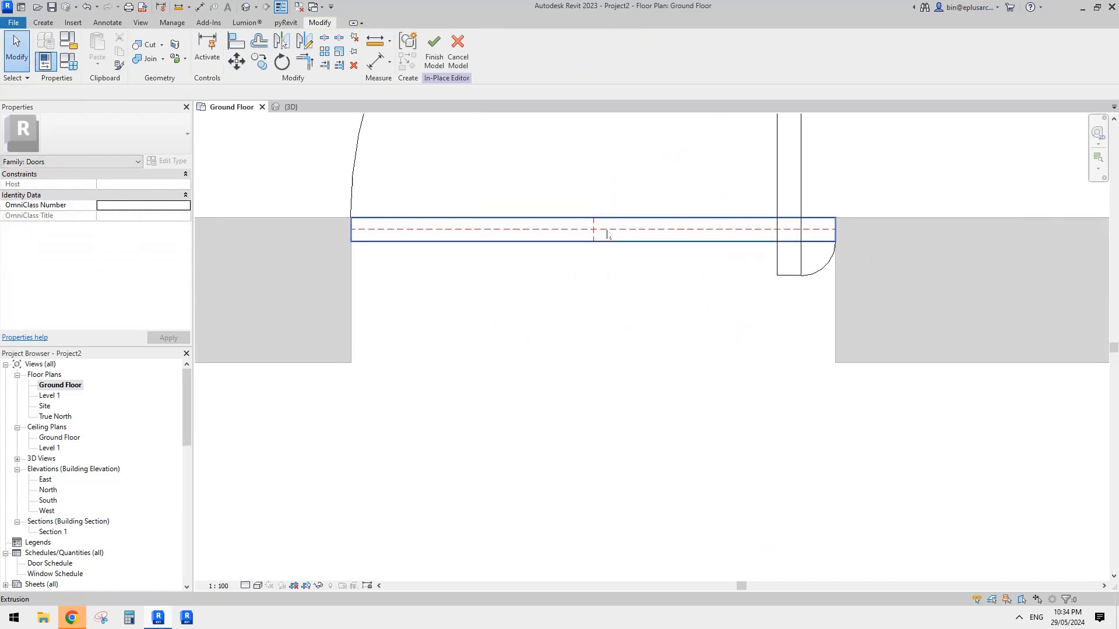
pyautogui.click(600, 230)
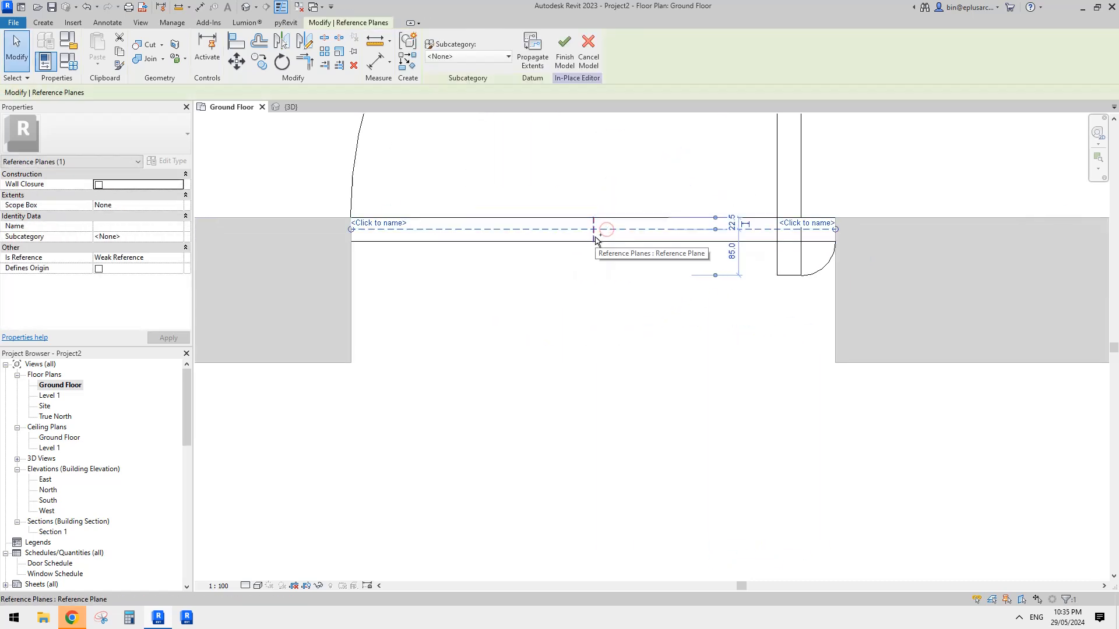
pyautogui.click(99, 269)
pyautogui.scroll(-2, 537, 194)
pyautogui.click(622, 52)
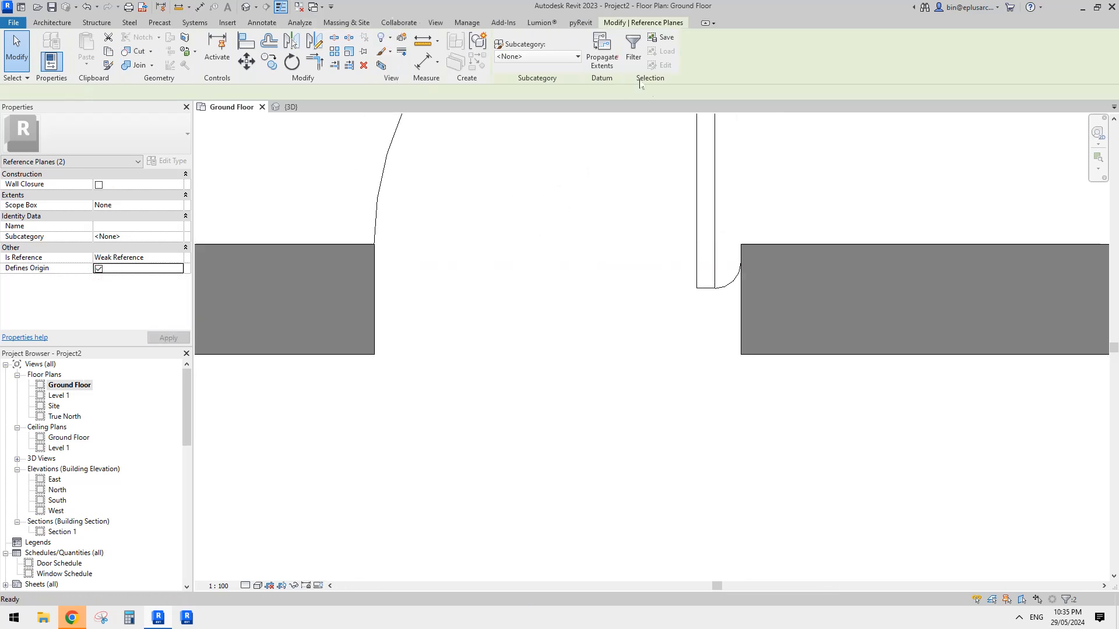
# Tag the in-place pivot door again so the tag sits at its newly defined origin
pyautogui.press('t')
pyautogui.press('g')
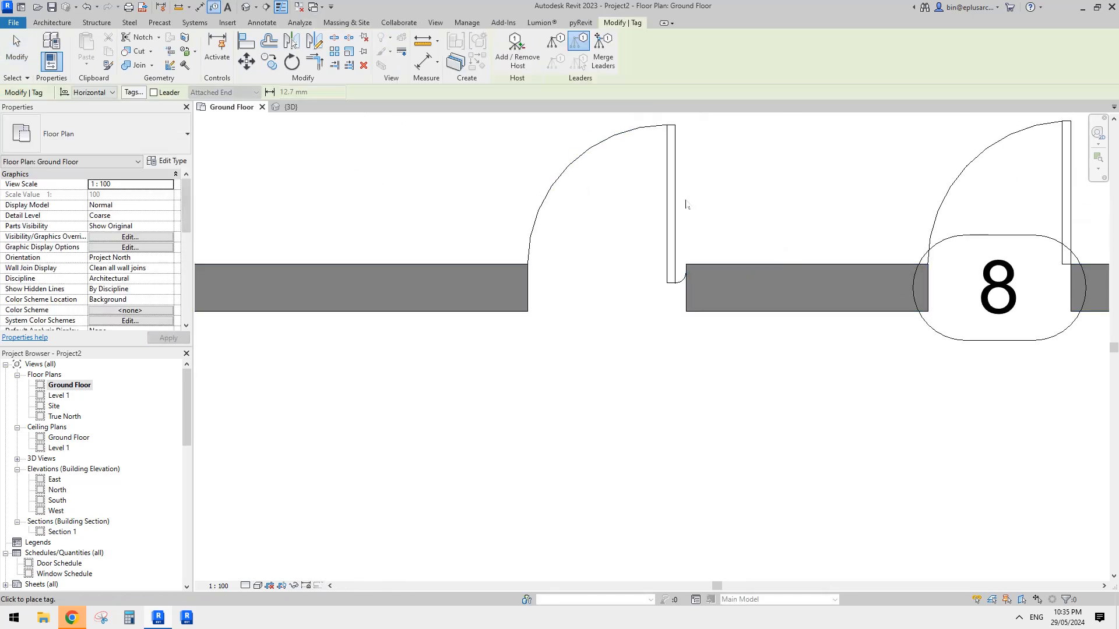
pyautogui.click(680, 201)
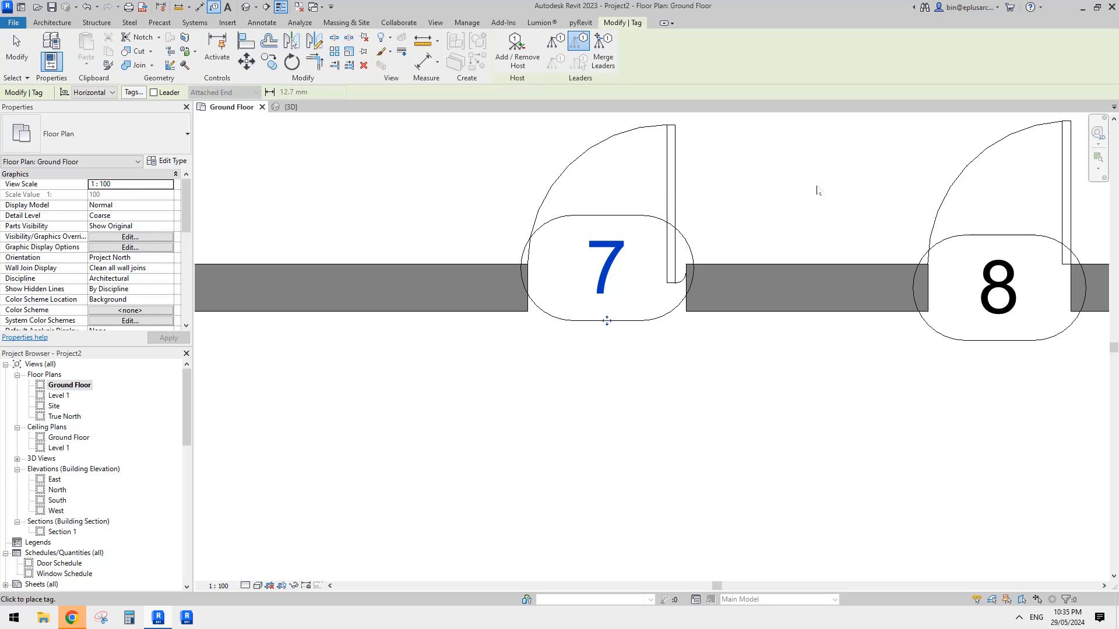
pyautogui.moveTo(816, 191); pyautogui.dragTo(744, 264, button='middle')
pyautogui.press('Escape')
pyautogui.press('Escape')
# Examine the model object categories in Object Styles, including Doors, and close the dialog without changes
pyautogui.click(466, 22)
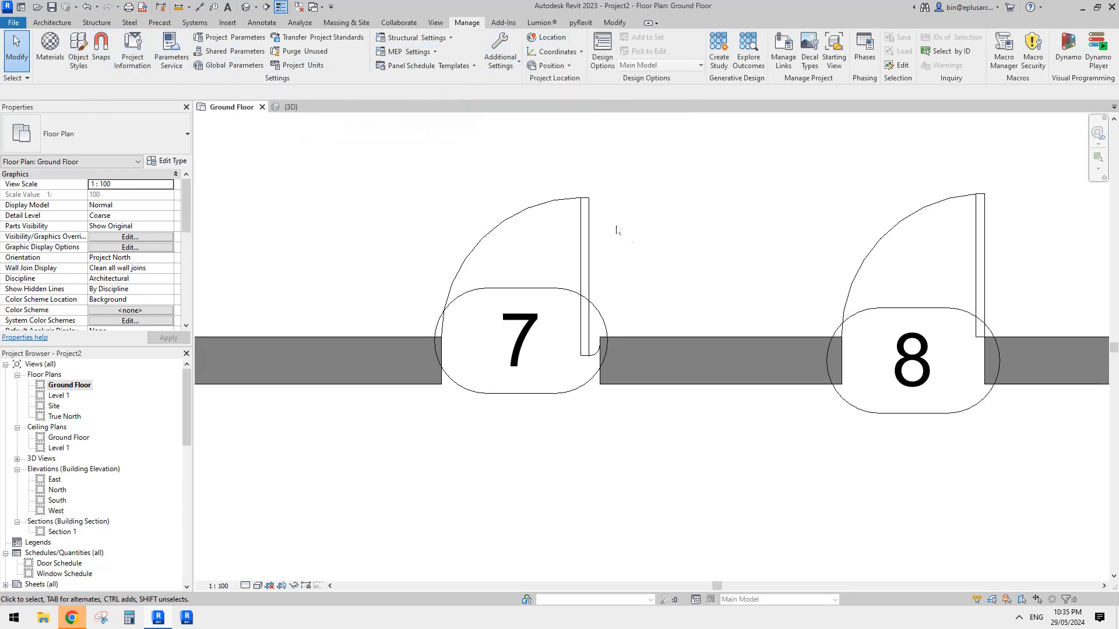
pyautogui.click(78, 52)
pyautogui.moveTo(599, 218); pyautogui.dragTo(604, 307)
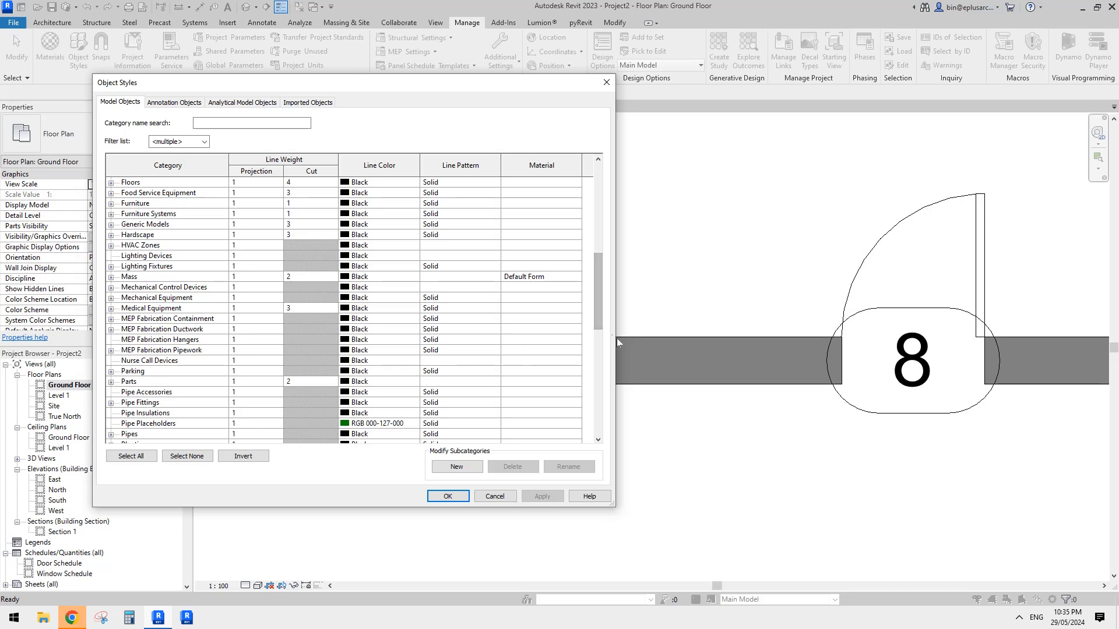
pyautogui.moveTo(603, 298); pyautogui.dragTo(600, 310)
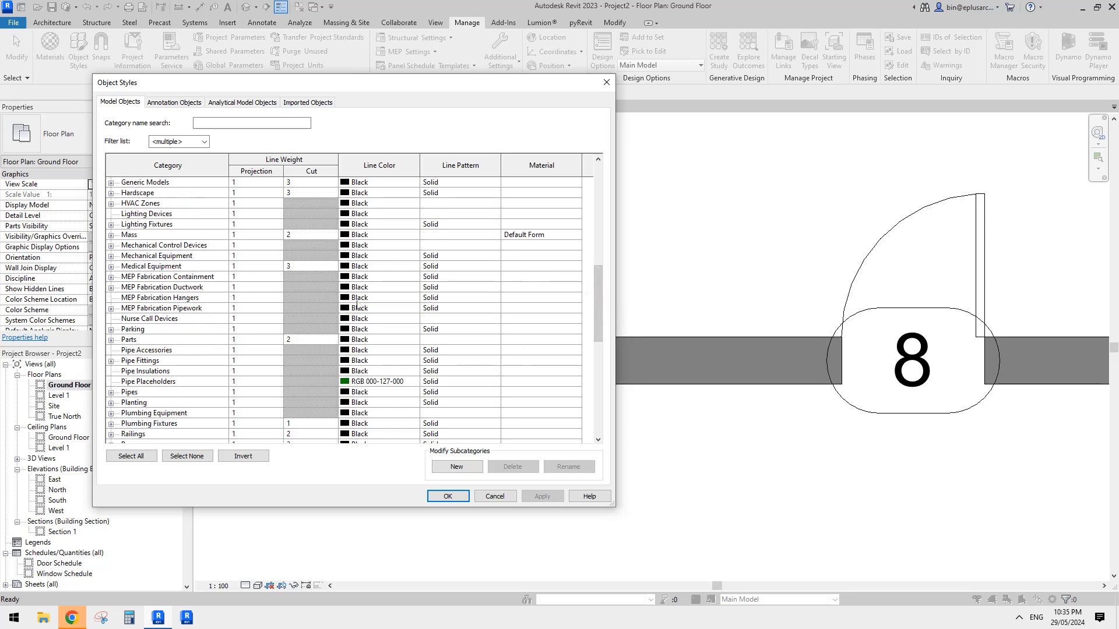
pyautogui.moveTo(598, 272); pyautogui.dragTo(599, 215)
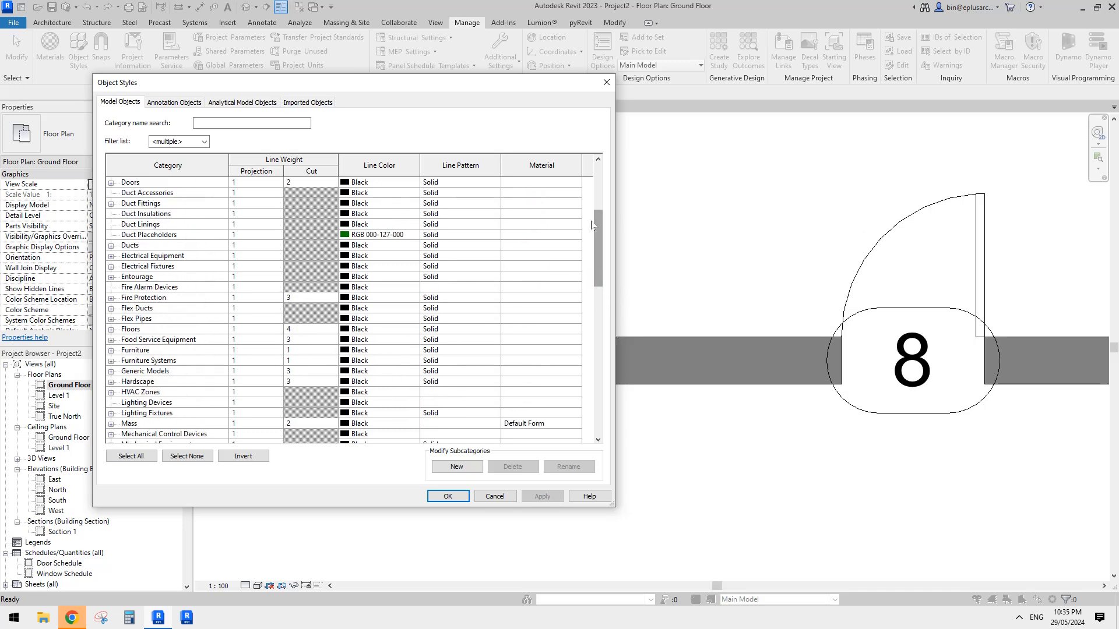
pyautogui.click(609, 87)
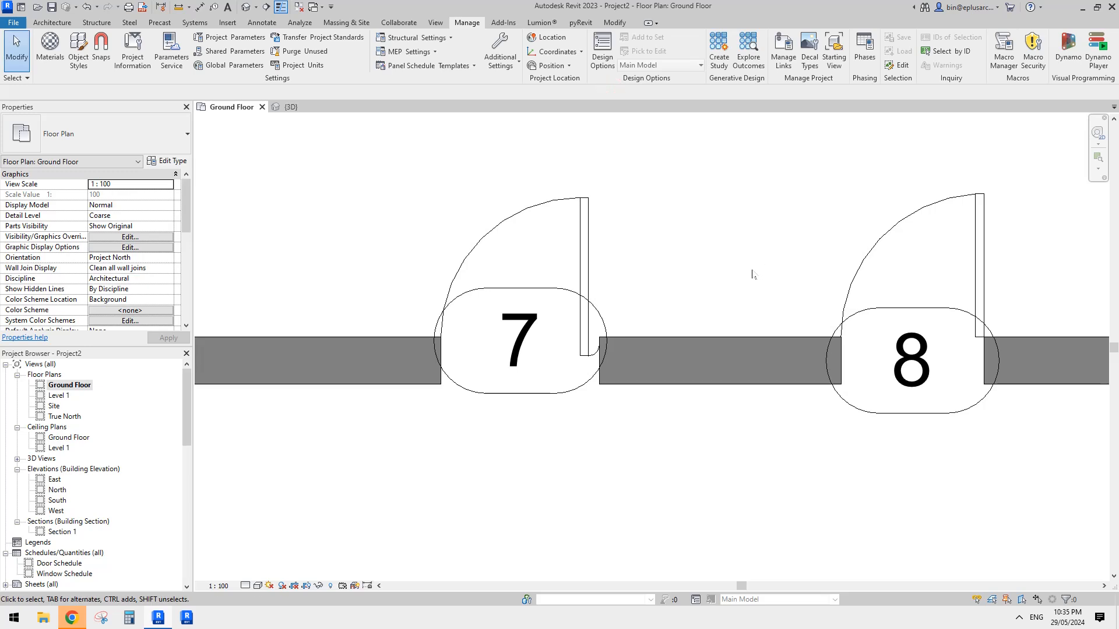
pyautogui.scroll(-1, 739, 290)
pyautogui.moveTo(743, 289)
pyautogui.mouseDown(button='middle')
pyautogui.moveTo(754, 320)
pyautogui.moveTo(746, 312)
pyautogui.mouseUp(button='middle')
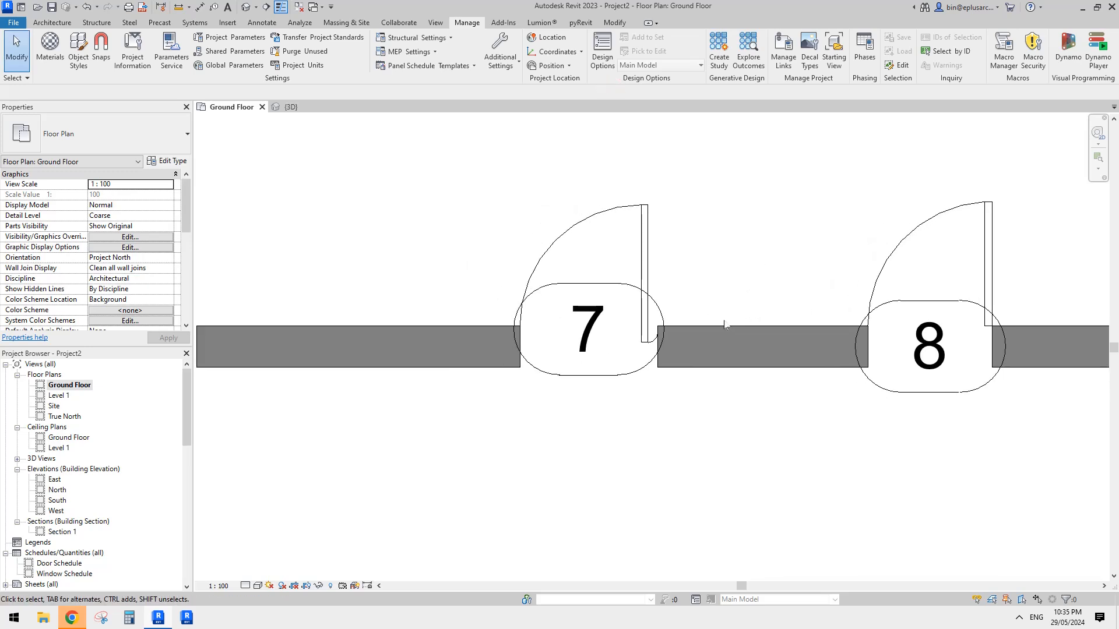
pyautogui.moveTo(695, 339); pyautogui.dragTo(711, 336, button='middle')
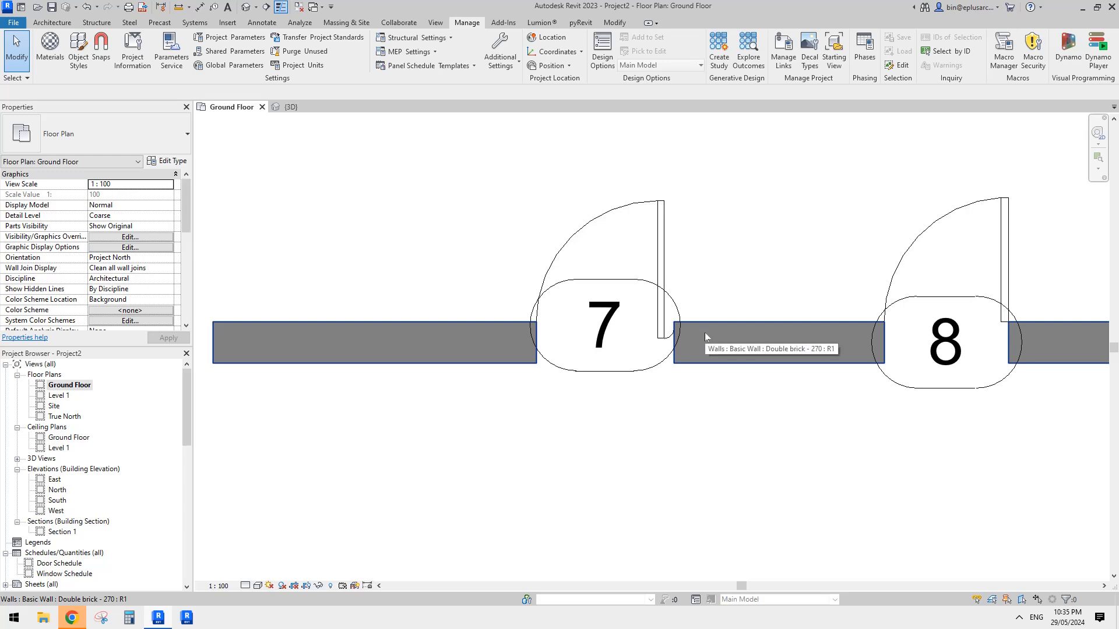
pyautogui.scroll(-2, 705, 337)
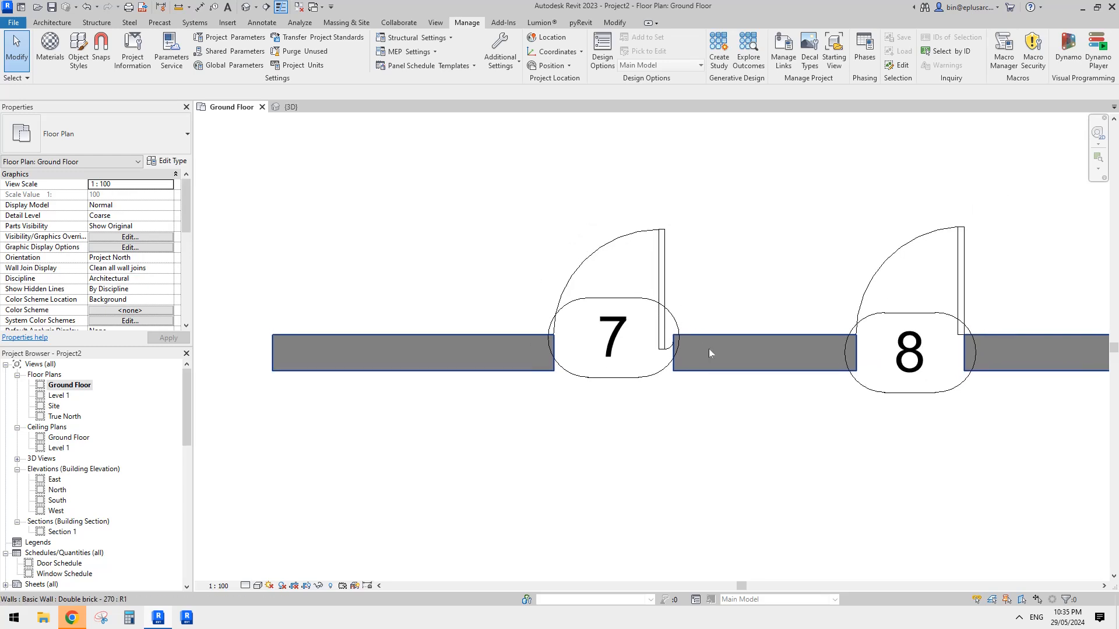